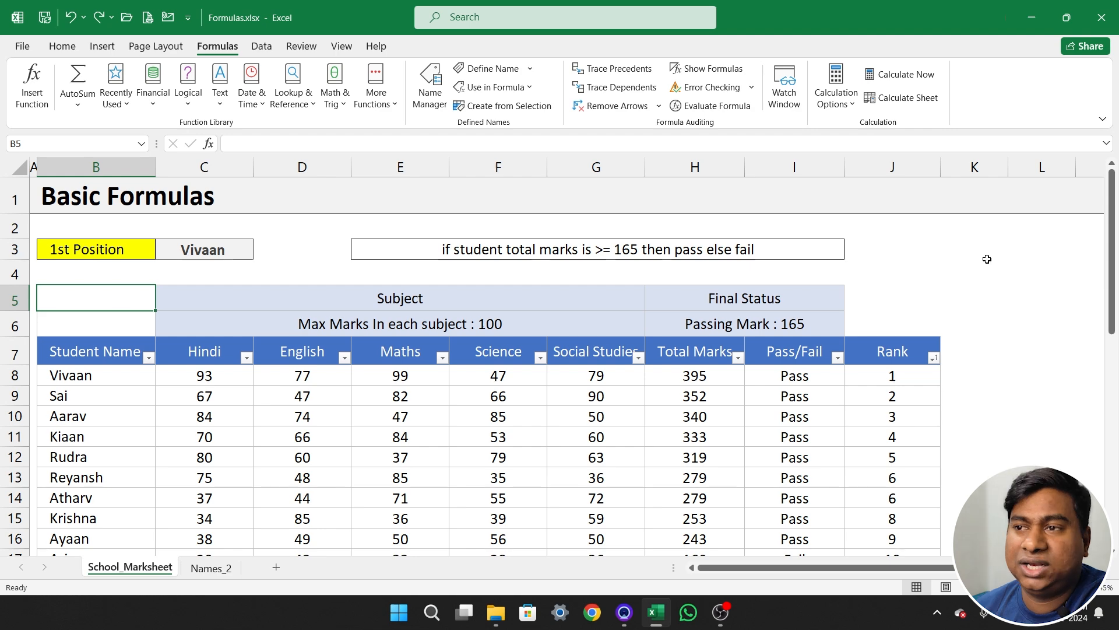
Open Insert Function for cell K3 and search for "sum" with the function category set to All
{"action": "left_click", "coordinate": [985, 252]}
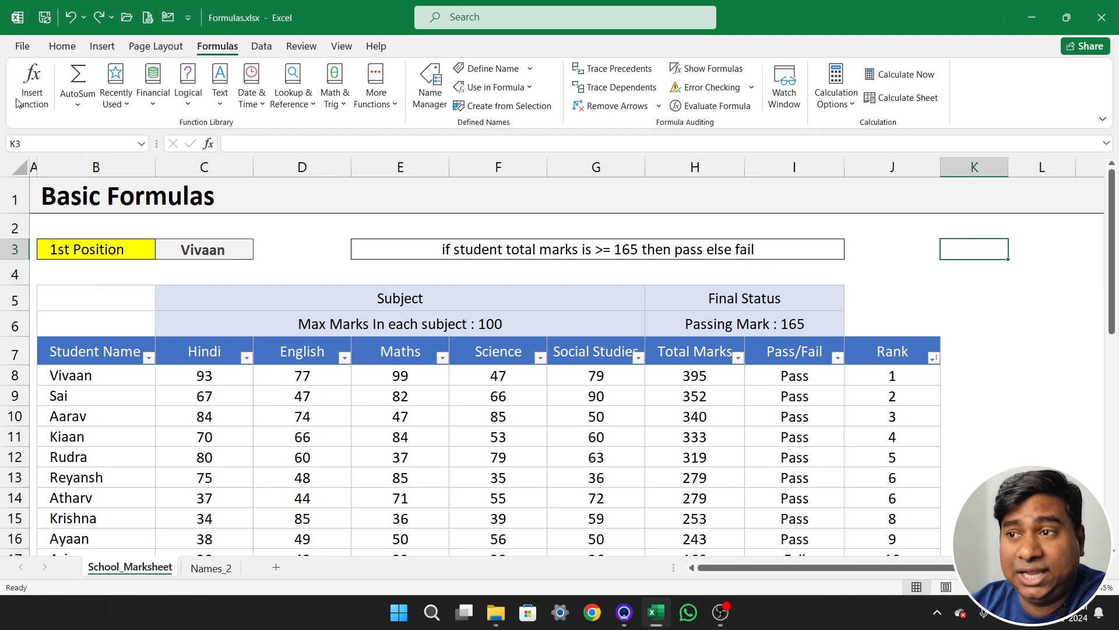
{"action": "left_click", "coordinate": [32, 87]}
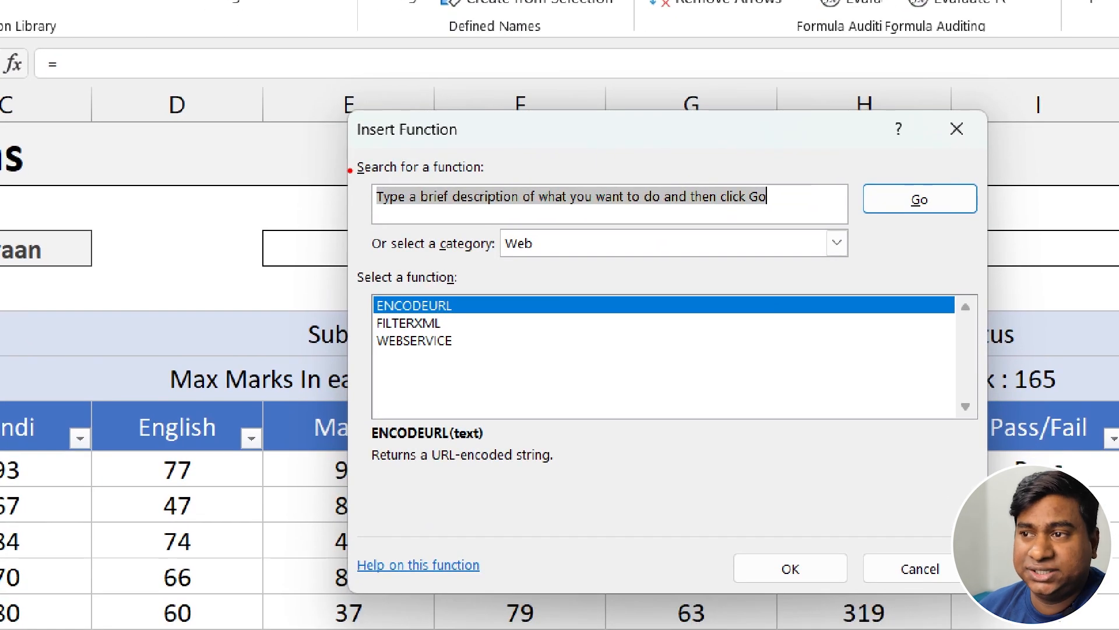
{"action": "left_click_drag", "start_coordinate": [350, 175], "coordinate": [527, 174]}
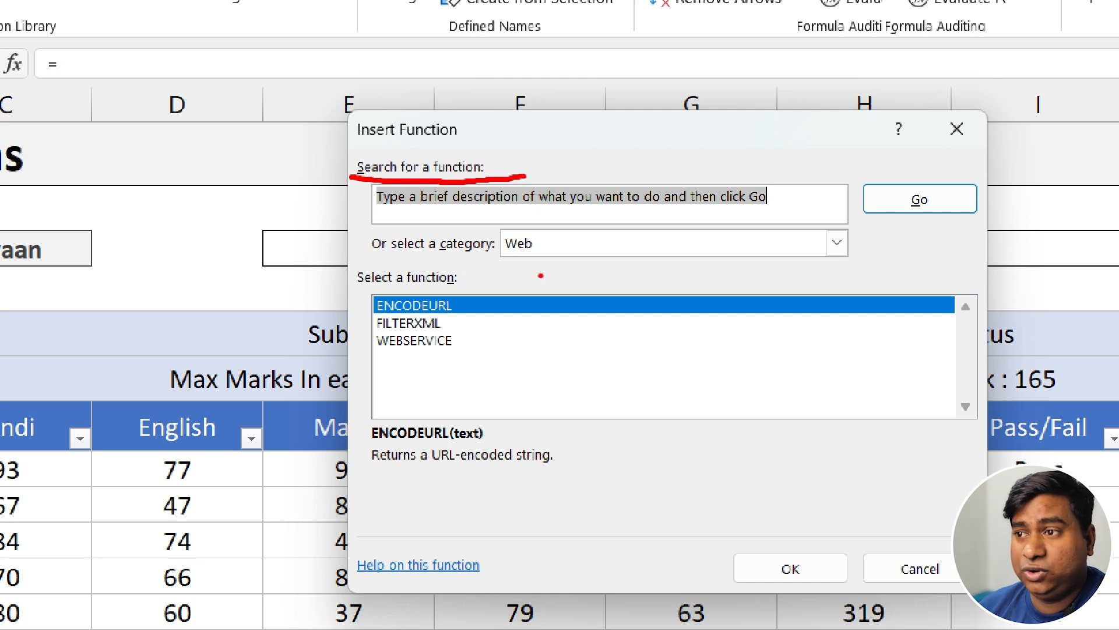
{"action": "left_click_drag", "start_coordinate": [483, 260], "coordinate": [587, 261]}
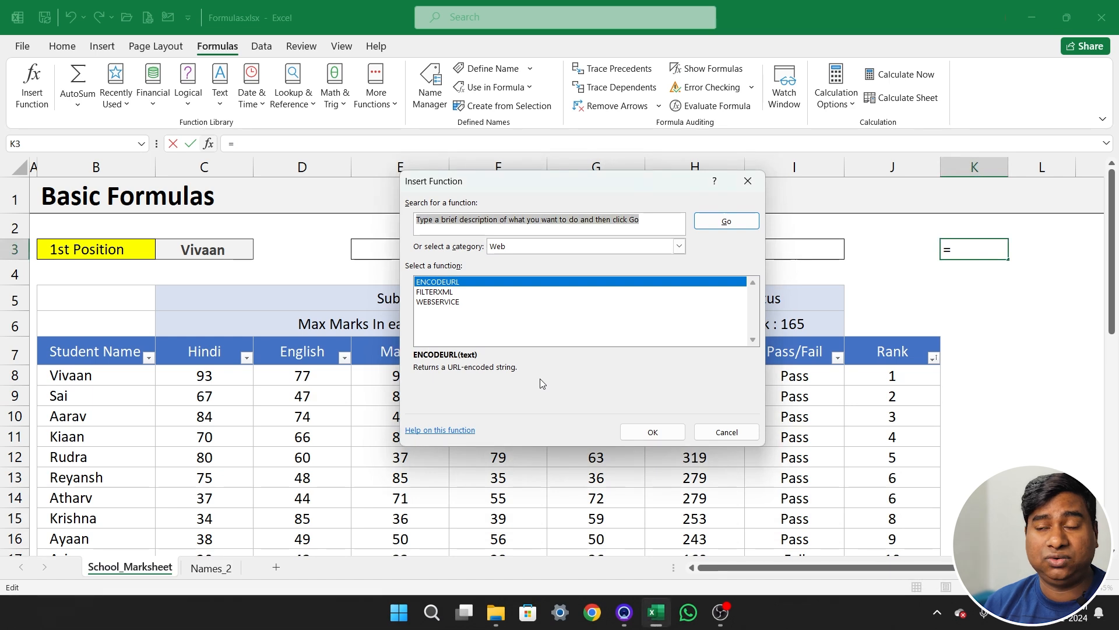
{"action": "type", "text": "sum"}
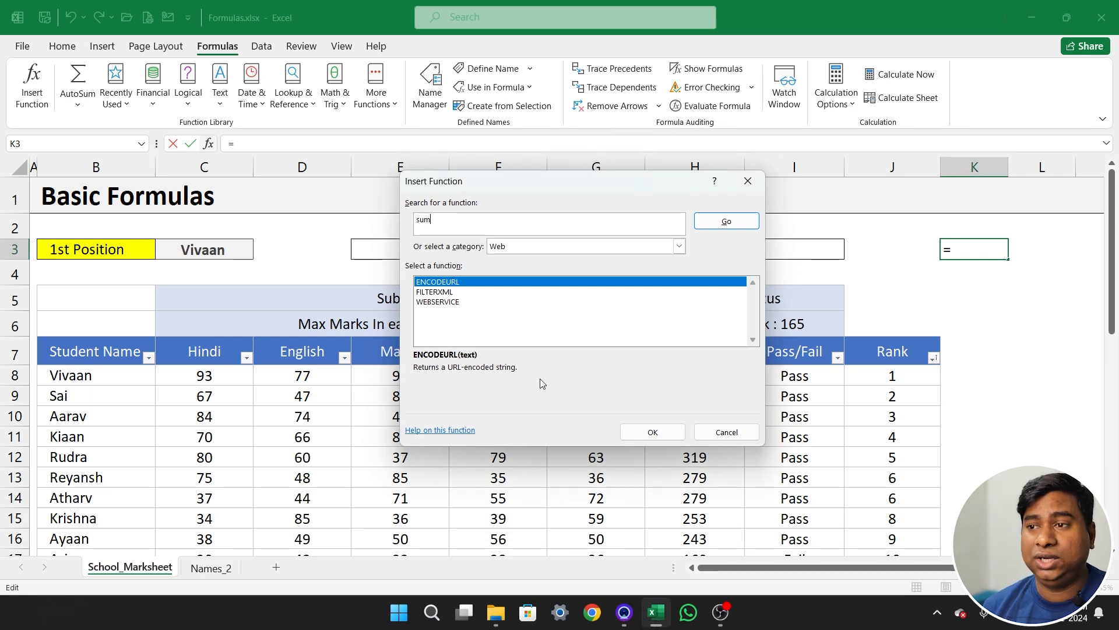
{"action": "left_click", "coordinate": [609, 246]}
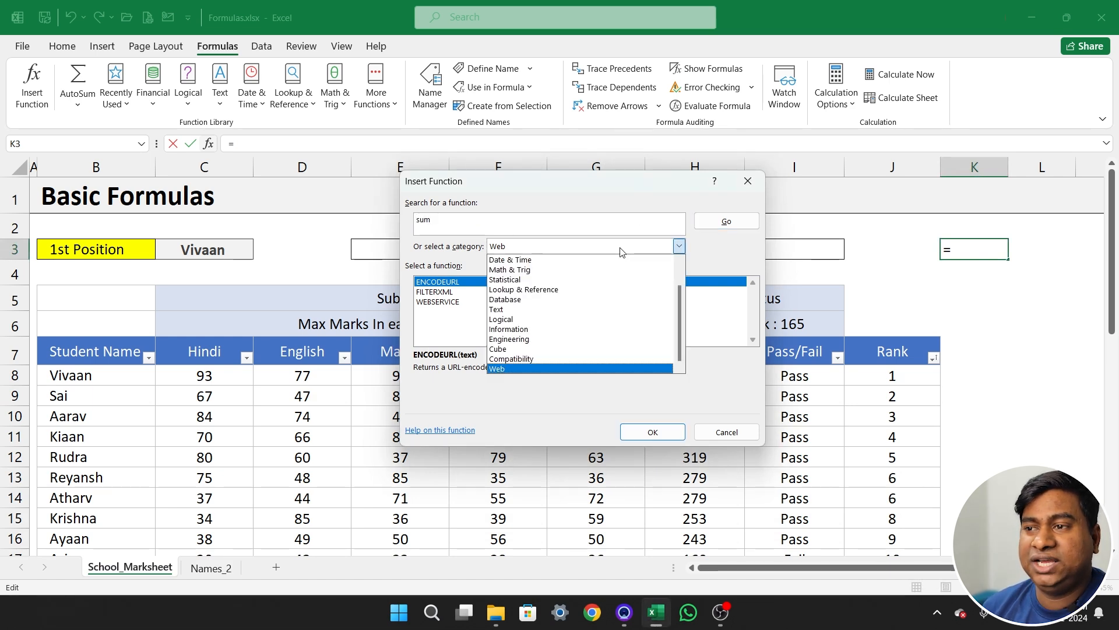
{"action": "scroll", "coordinate": [583, 274], "scroll_direction": "up", "scroll_amount": 2}
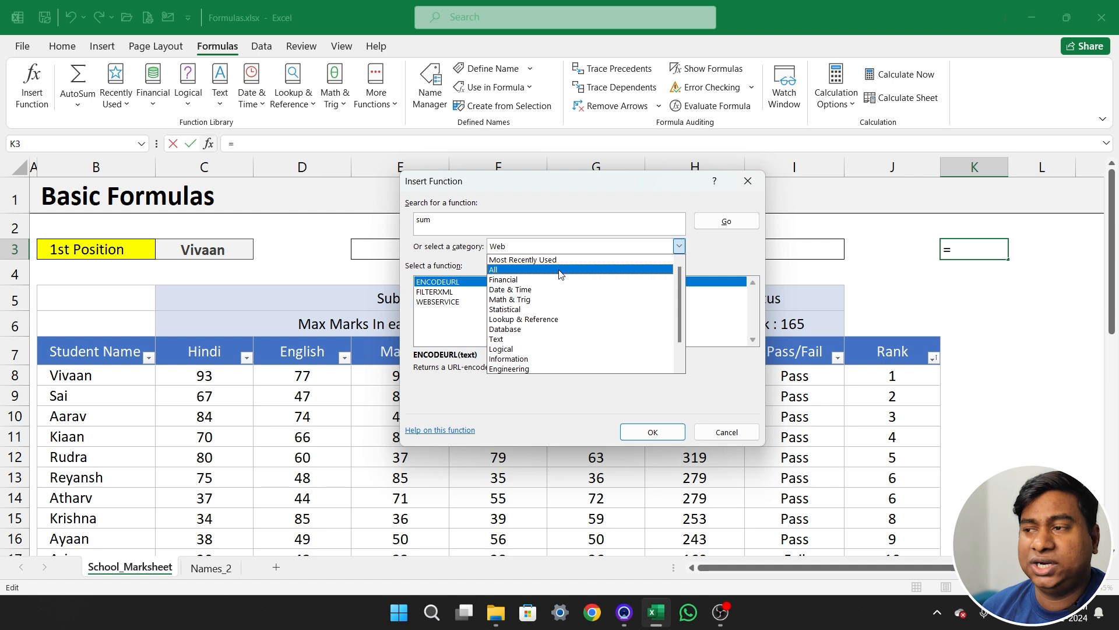
{"action": "left_click", "coordinate": [560, 270]}
{"action": "left_click", "coordinate": [726, 224]}
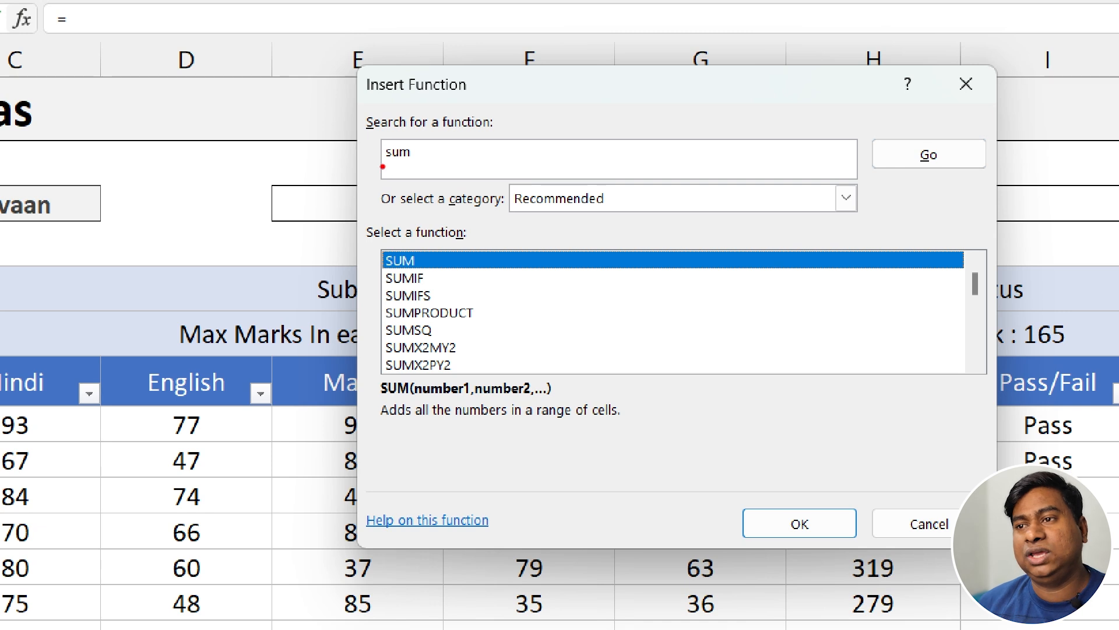
{"action": "mouse_move", "coordinate": [369, 136]}
{"action": "left_mouse_down"}
{"action": "mouse_move", "coordinate": [484, 182]}
{"action": "mouse_move", "coordinate": [799, 222]}
{"action": "mouse_move", "coordinate": [882, 221]}
{"action": "left_mouse_up"}
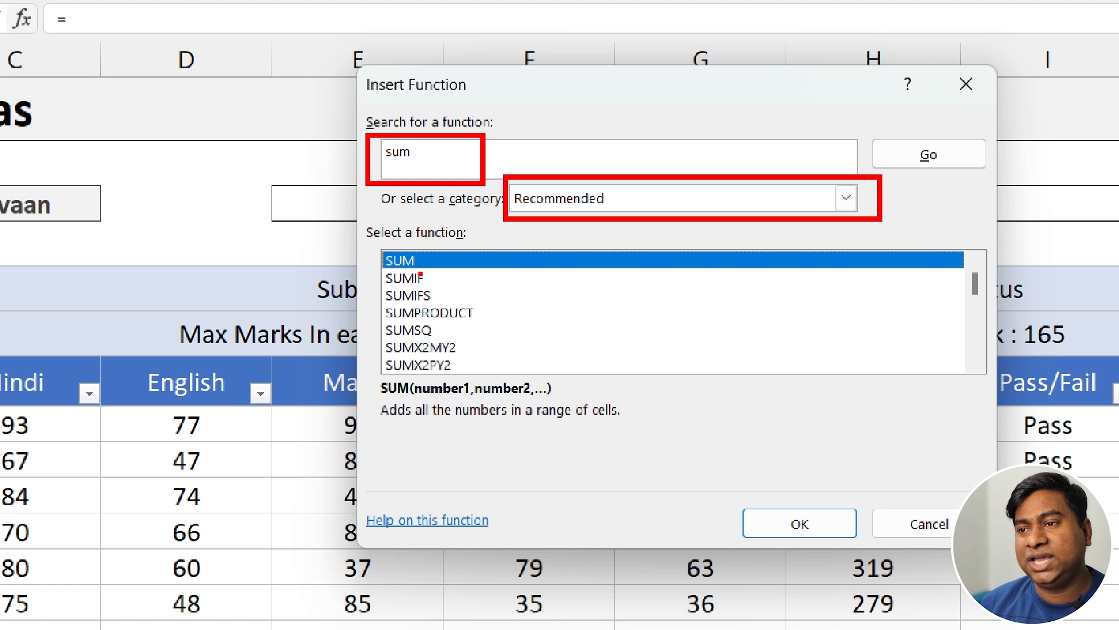
{"action": "mouse_move", "coordinate": [366, 239]}
{"action": "left_mouse_down"}
{"action": "mouse_move", "coordinate": [721, 335]}
{"action": "mouse_move", "coordinate": [997, 381]}
{"action": "left_mouse_up"}
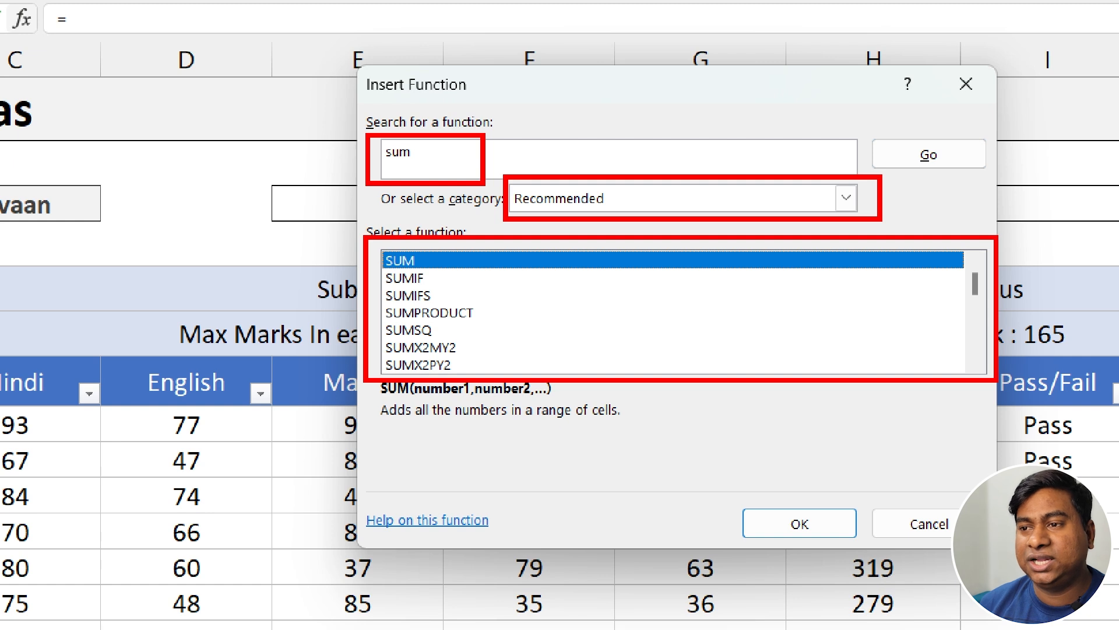
{"action": "mouse_move", "coordinate": [435, 261]}
{"action": "left_mouse_down"}
{"action": "mouse_move", "coordinate": [453, 275]}
{"action": "mouse_move", "coordinate": [487, 255]}
{"action": "left_mouse_up"}
{"action": "mouse_move", "coordinate": [440, 282]}
{"action": "left_mouse_down"}
{"action": "mouse_move", "coordinate": [479, 280]}
{"action": "mouse_move", "coordinate": [533, 309]}
{"action": "mouse_move", "coordinate": [551, 294]}
{"action": "left_mouse_up"}
{"action": "left_click_drag", "start_coordinate": [476, 327], "coordinate": [510, 328]}
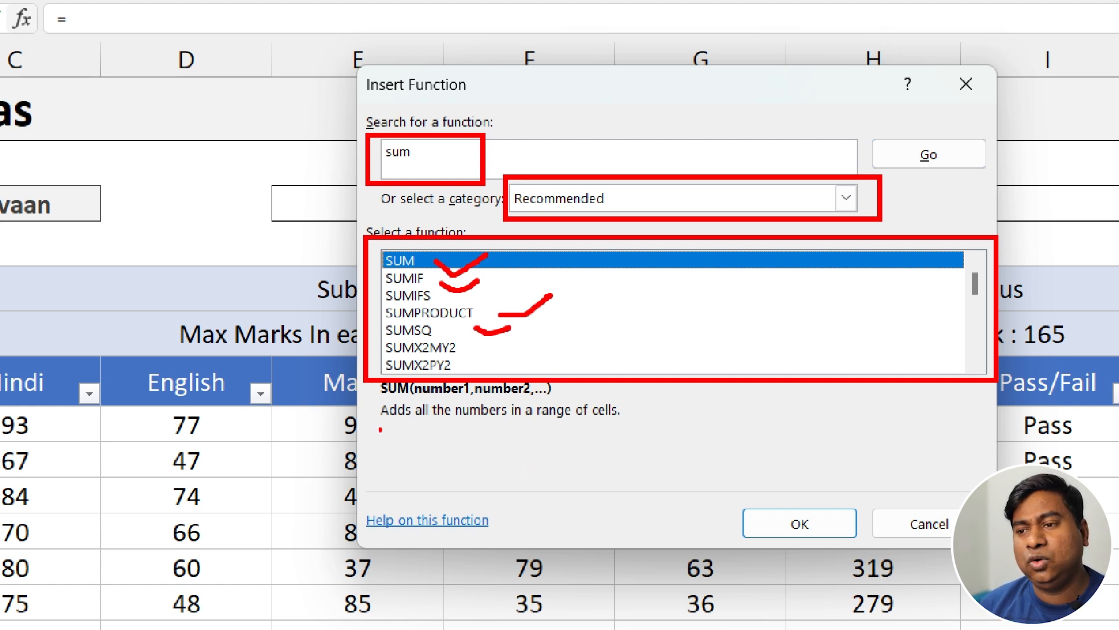
{"action": "mouse_move", "coordinate": [361, 376]}
{"action": "left_mouse_down"}
{"action": "mouse_move", "coordinate": [638, 432]}
{"action": "mouse_move", "coordinate": [723, 435]}
{"action": "left_mouse_up"}
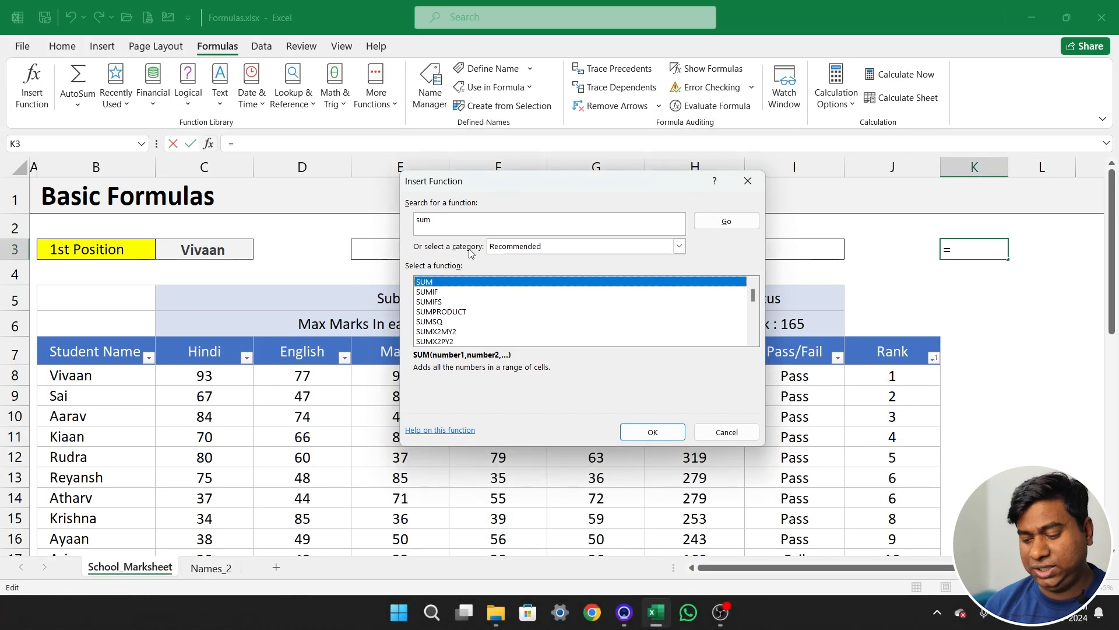
Search the functions for "date" and view the descriptions of DATEVALUE and EDATE
{"action": "left_click", "coordinate": [470, 163]}
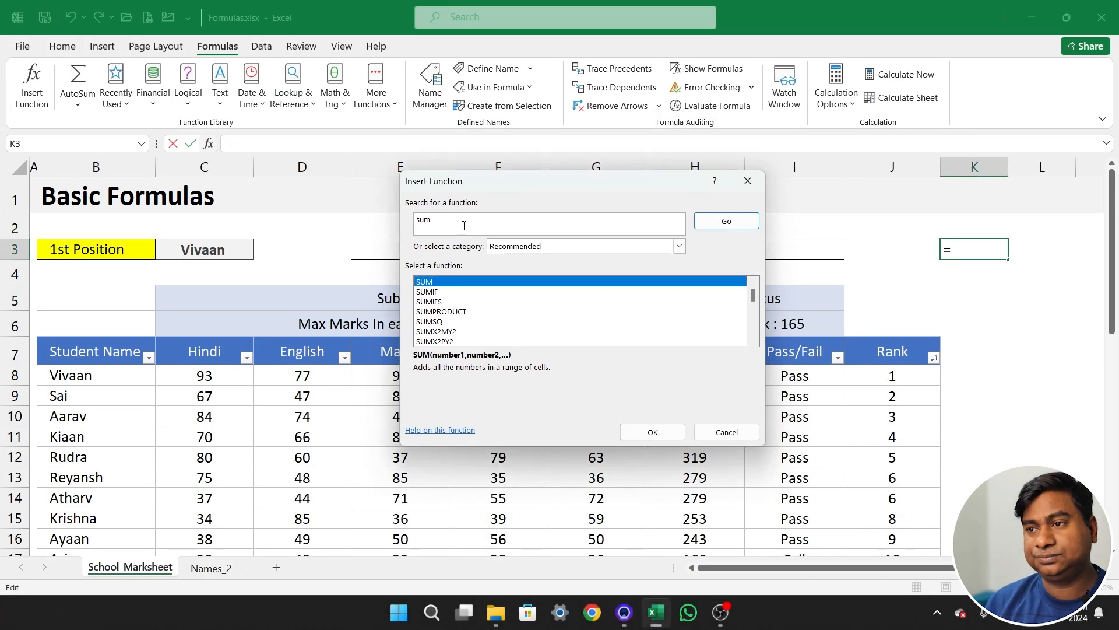
{"action": "key", "text": "BackSpace"}
{"action": "key", "text": "BackSpace"}
{"action": "key", "text": "BackSpace"}
{"action": "key", "text": "Return"}
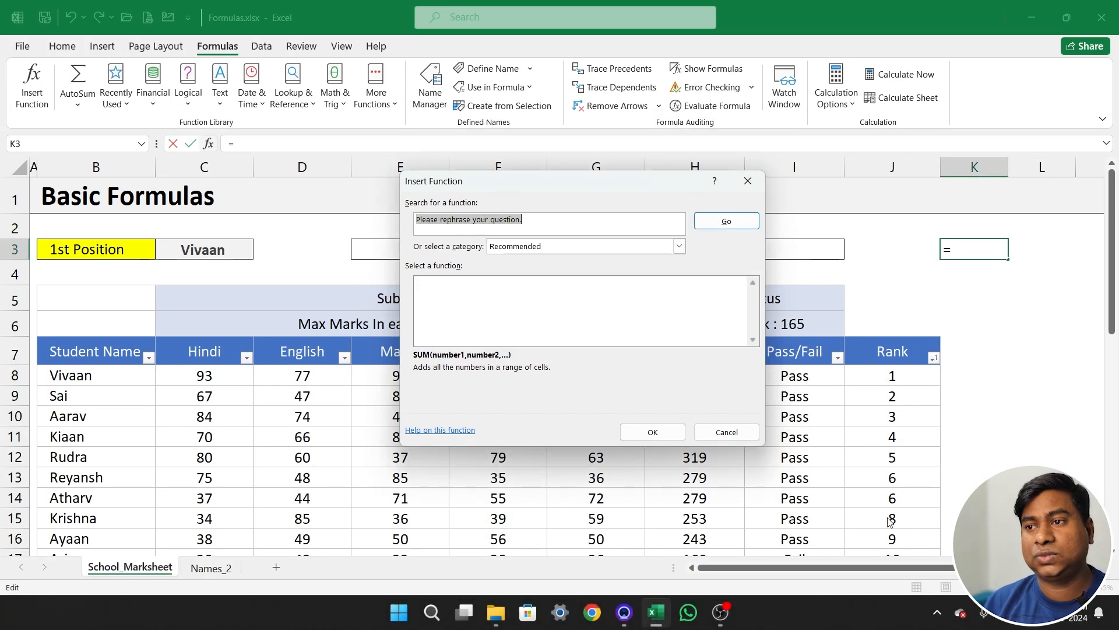
{"action": "type", "text": "date"}
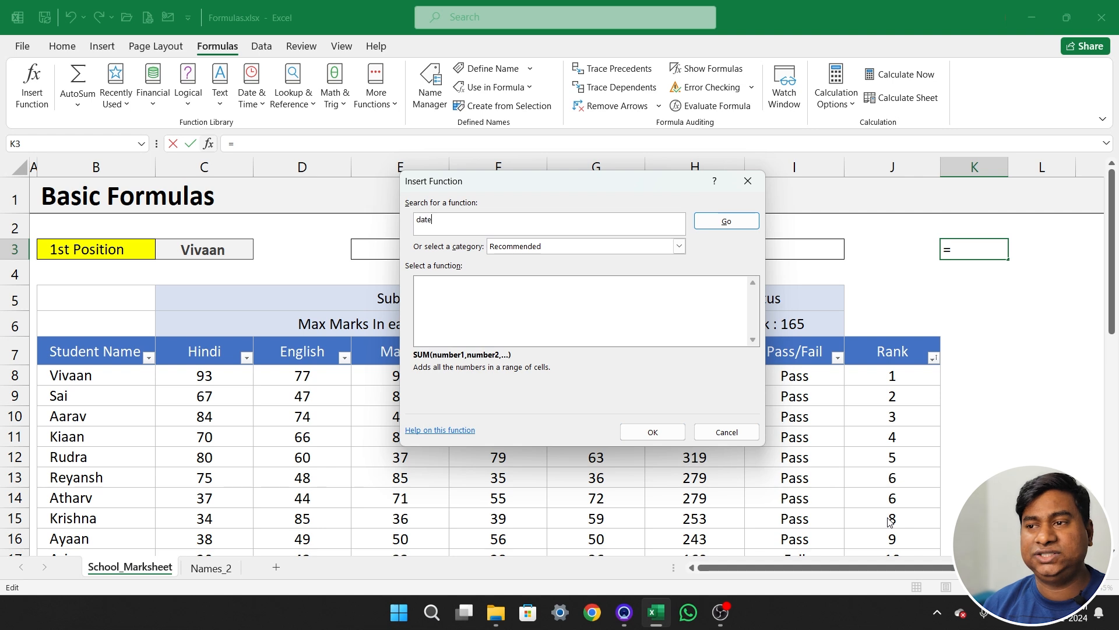
{"action": "key", "text": "Return"}
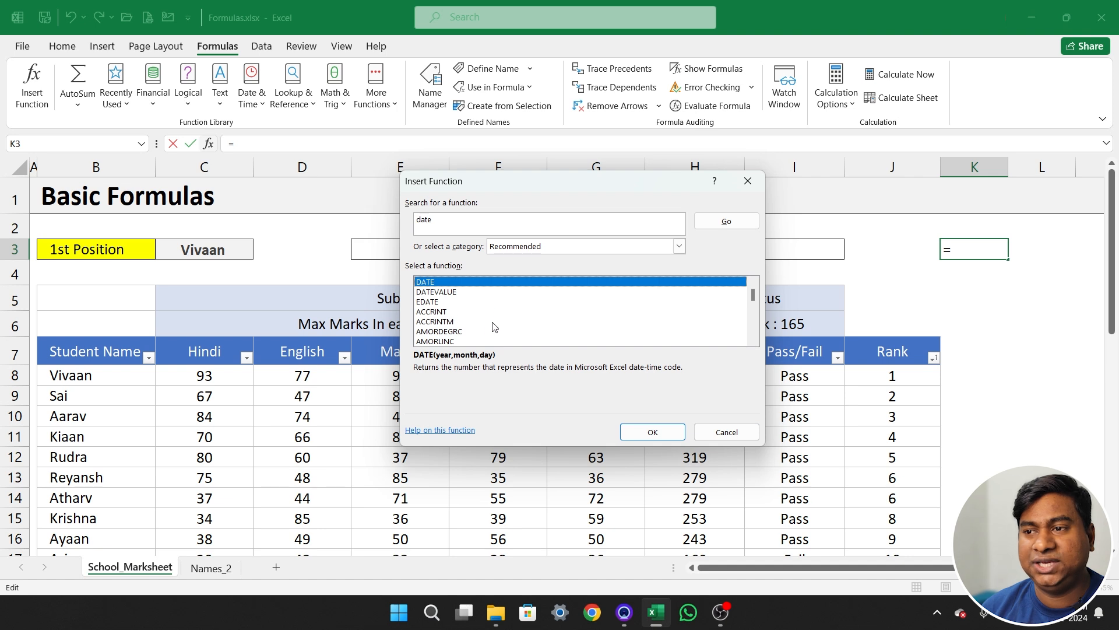
{"action": "left_click", "coordinate": [446, 292]}
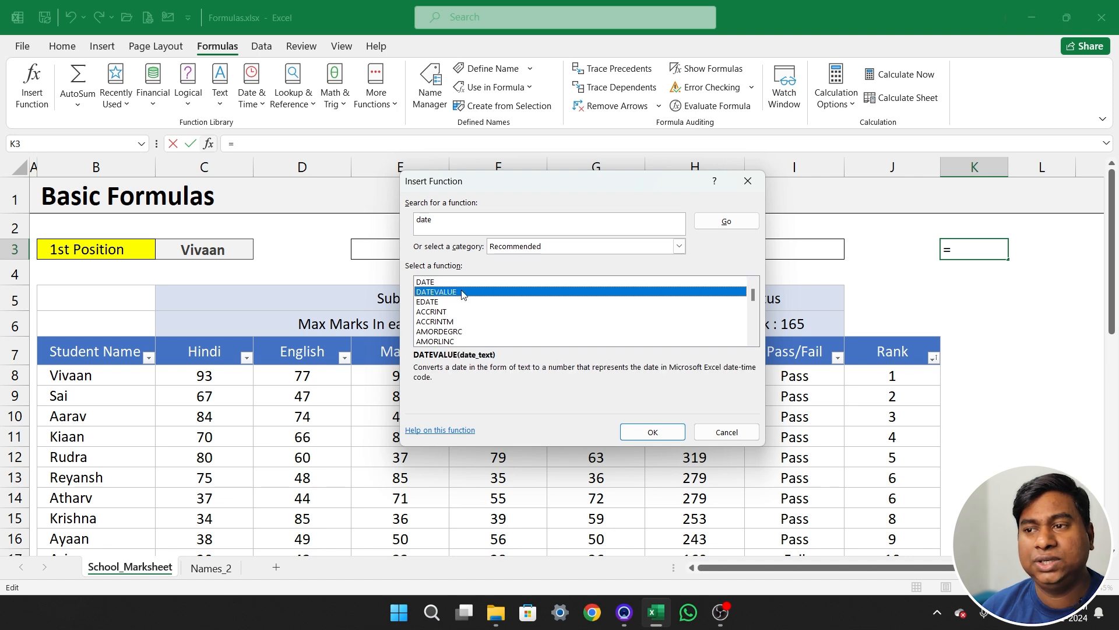
{"action": "left_click", "coordinate": [448, 306]}
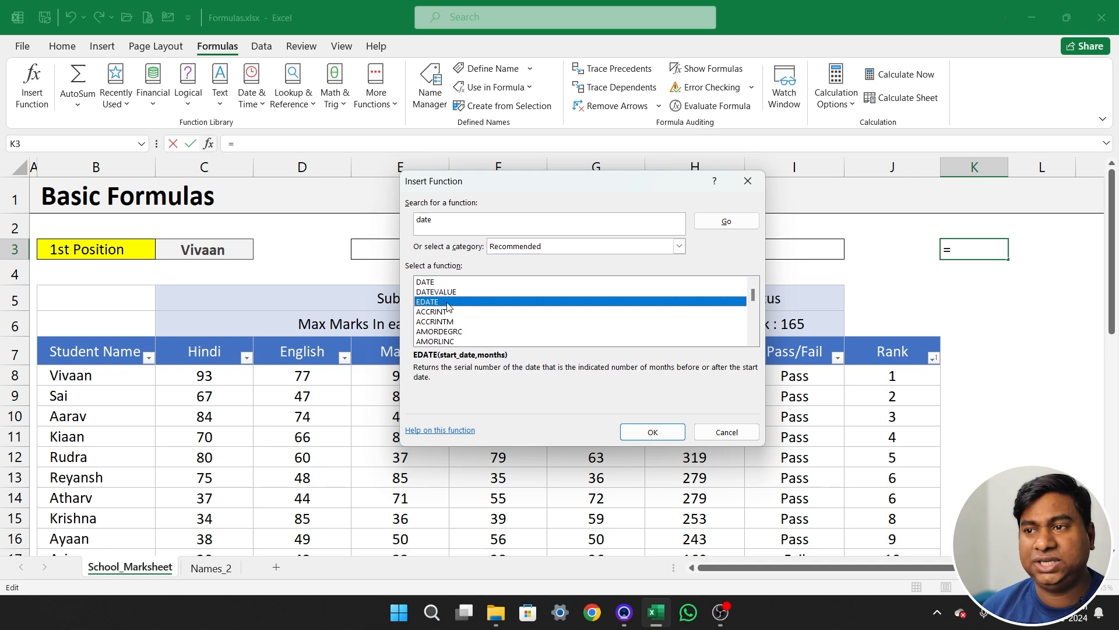
Replace the function search term with "if" and run the search
{"action": "left_click", "coordinate": [465, 219]}
{"action": "key", "text": "BackSpace"}
{"action": "key", "text": "BackSpace"}
{"action": "key", "text": "BackSpace"}
{"action": "key", "text": "BackSpace"}
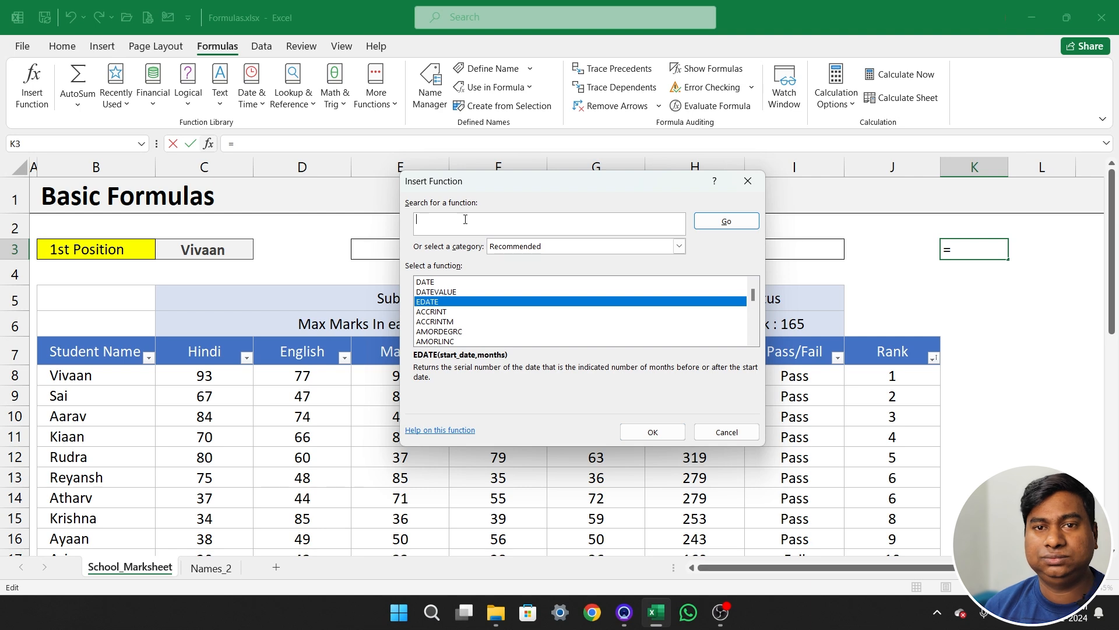
{"action": "key", "text": "Return"}
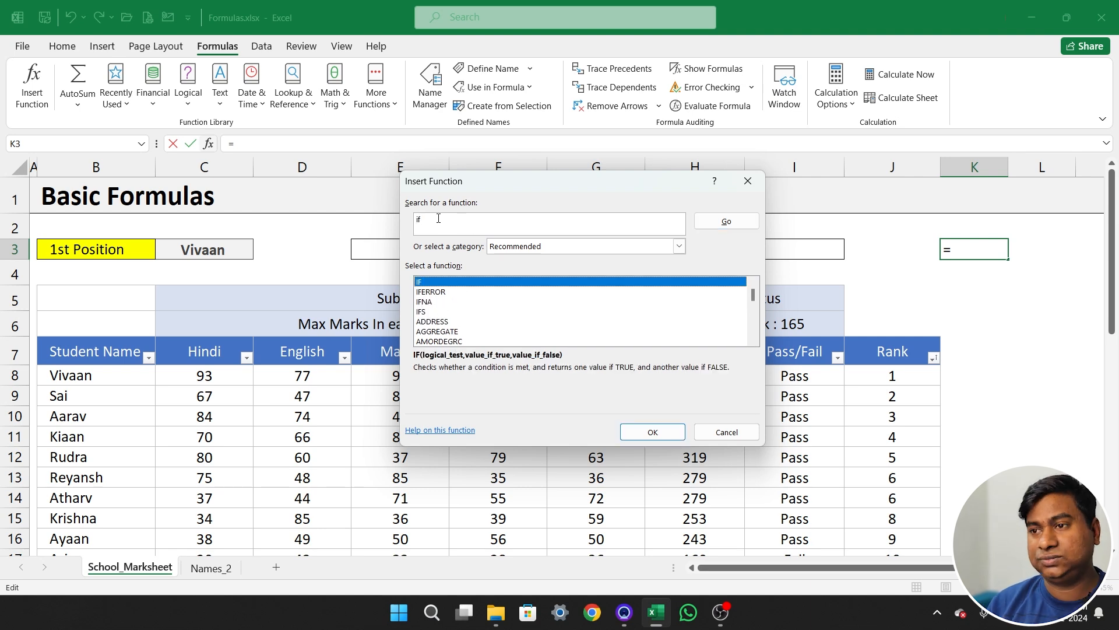
Search the function list for "avg"
{"action": "left_click", "coordinate": [438, 218]}
{"action": "type", "text": "avg"}
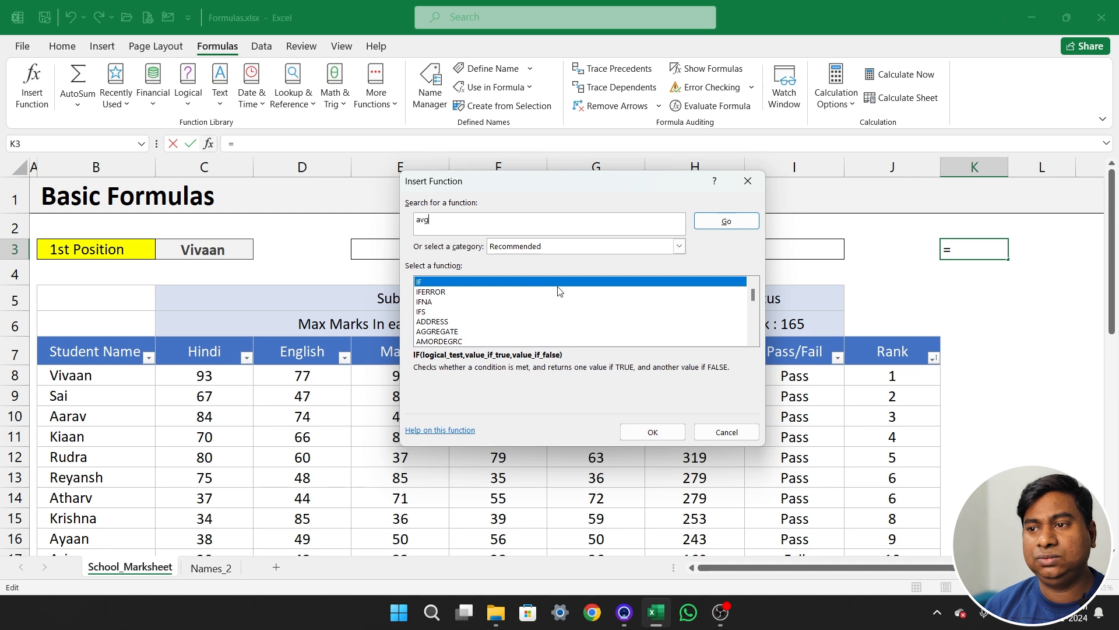
{"action": "key", "text": "Return"}
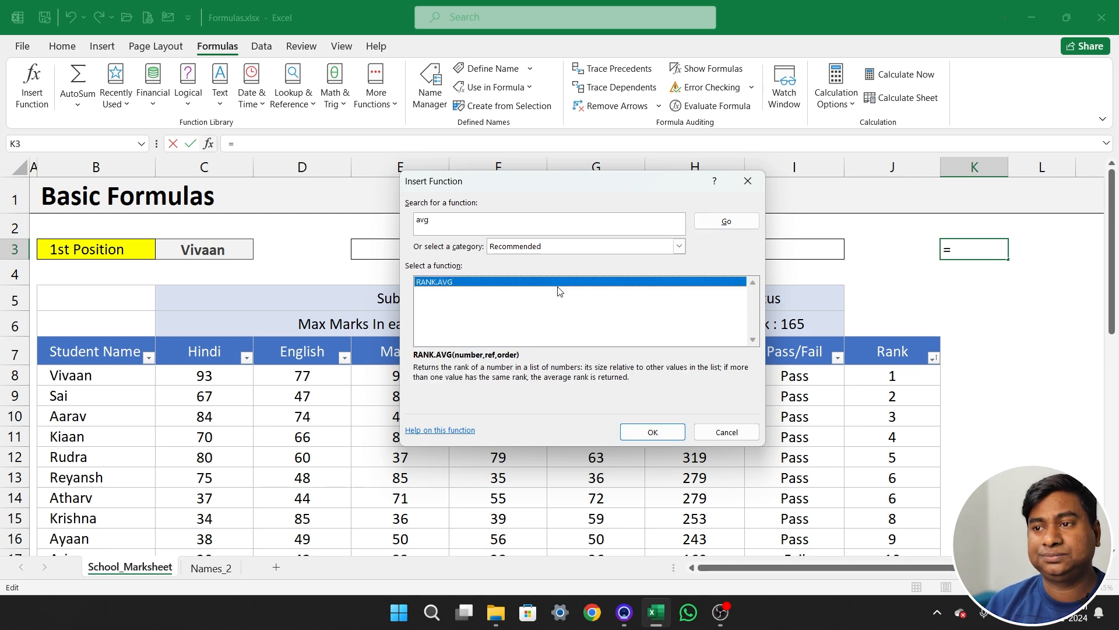
Clear the search term and look for functions matching "lookup"
{"action": "left_click", "coordinate": [452, 222]}
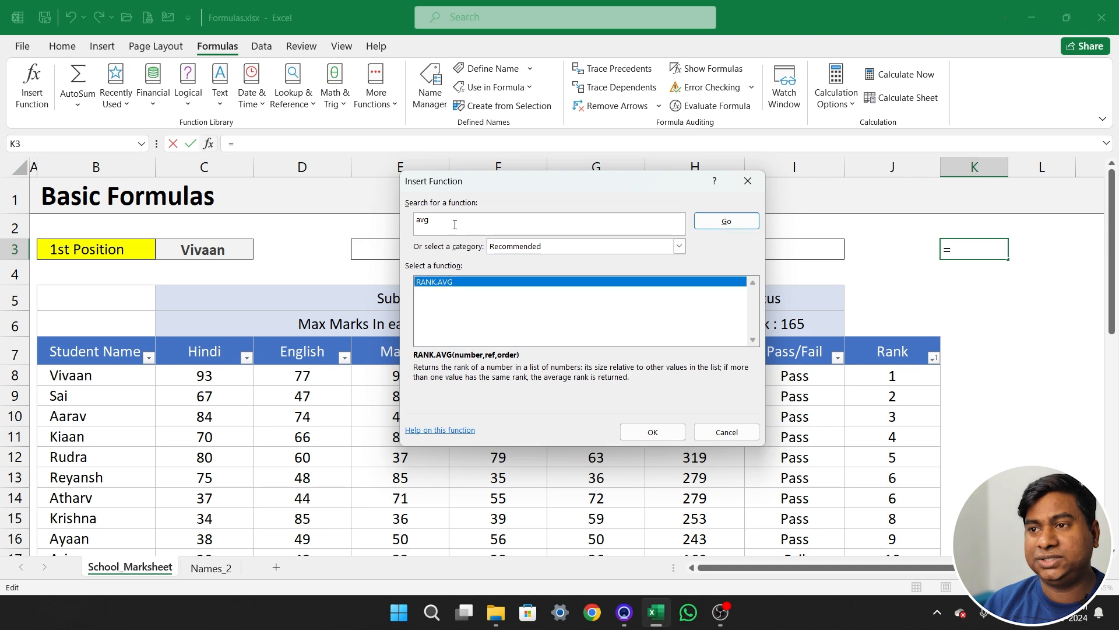
{"action": "key", "text": "BackSpace"}
{"action": "key", "text": "BackSpace"}
{"action": "key", "text": "BackSpace"}
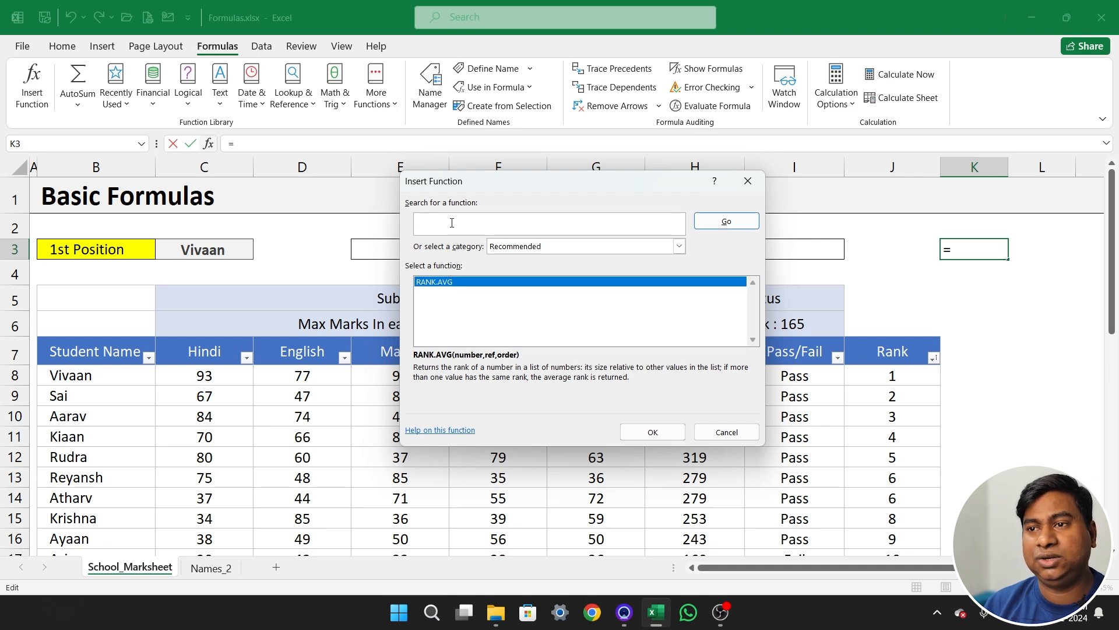
{"action": "key", "text": "BackSpace"}
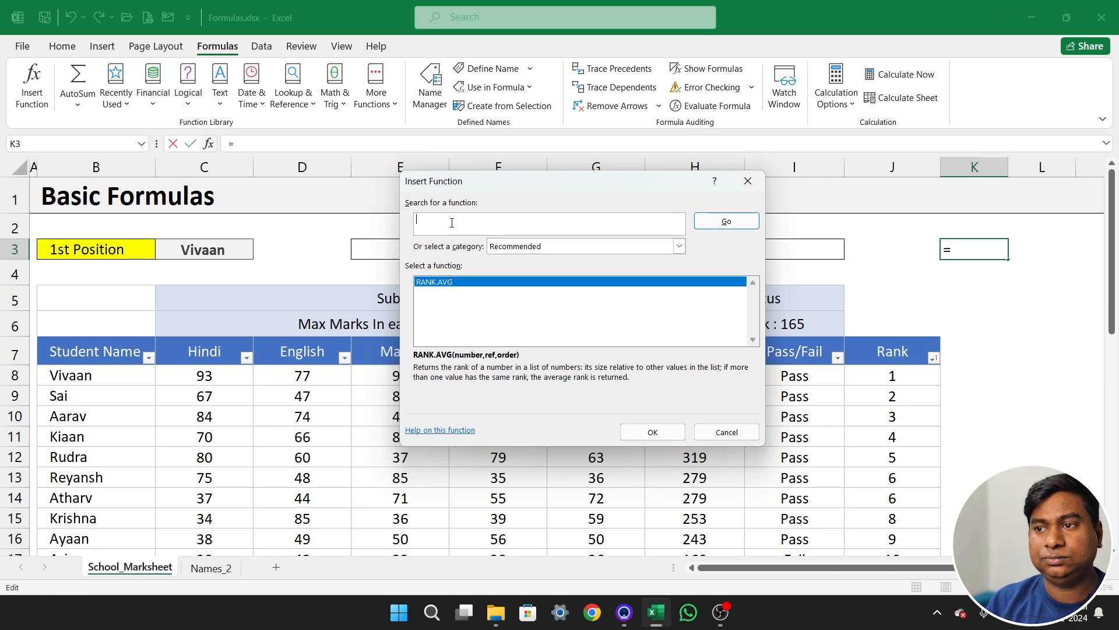
{"action": "type", "text": "lookup"}
{"action": "key", "text": "Return"}
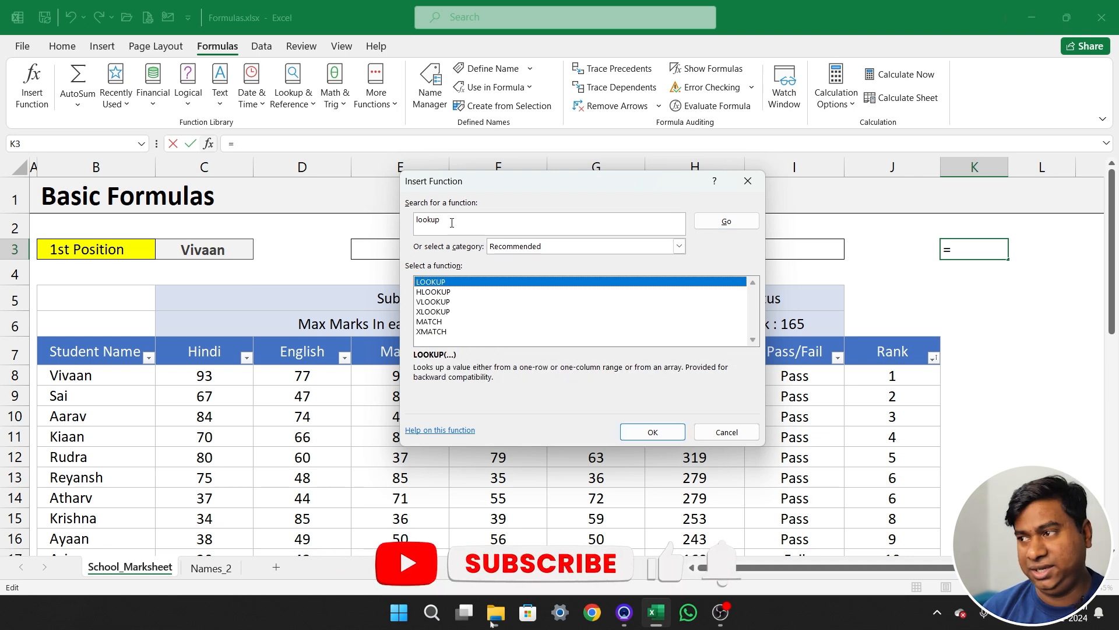
Search for "sum" again and insert the SUM function into cell K3
{"action": "key", "text": "BackSpace"}
{"action": "key", "text": "BackSpace"}
{"action": "key", "text": "BackSpace"}
{"action": "key", "text": "BackSpace"}
{"action": "key", "text": "BackSpace"}
{"action": "key", "text": "BackSpace"}
{"action": "type", "text": "sum"}
{"action": "key", "text": "Return"}
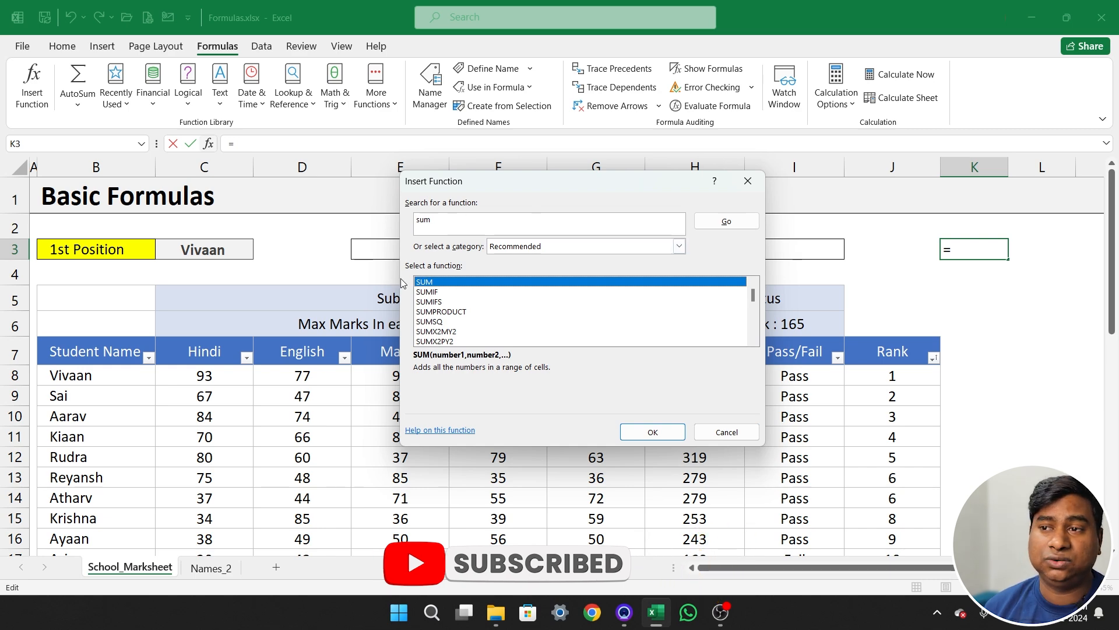
{"action": "left_click", "coordinate": [644, 437]}
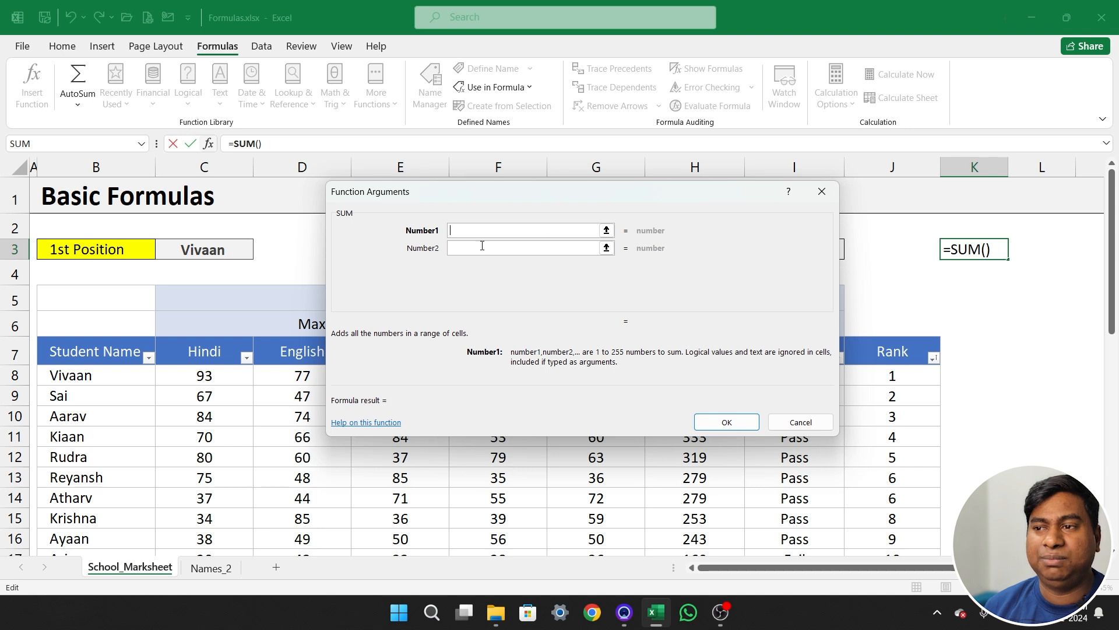
Set the SUM arguments Number1 to 125 and Number2 to 123
{"action": "type", "text": "125"}
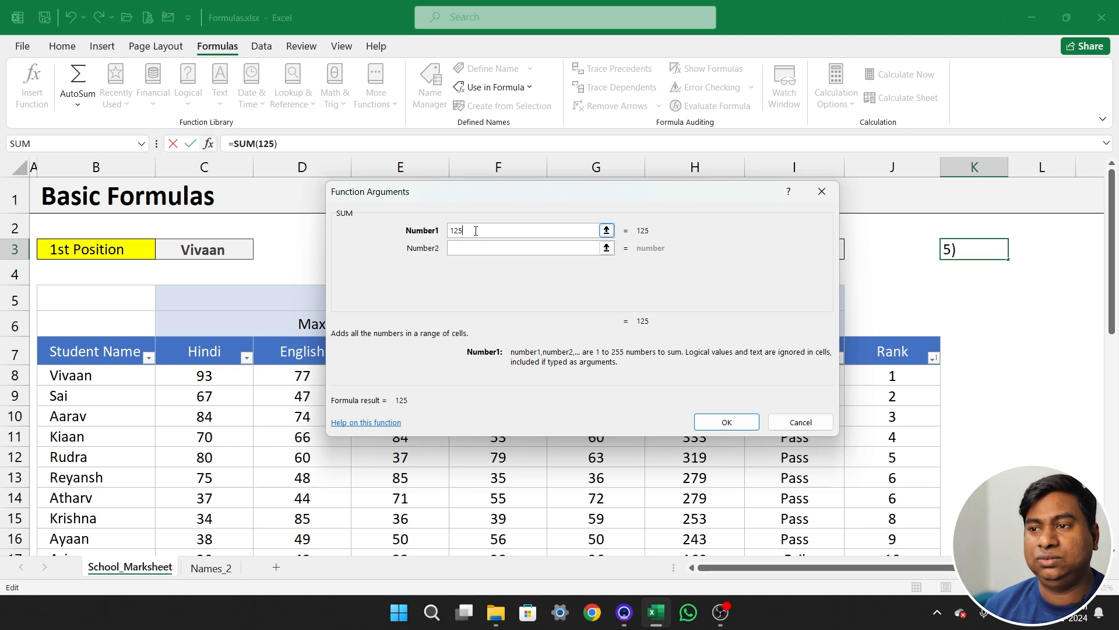
{"action": "left_click", "coordinate": [481, 248]}
{"action": "left_click", "coordinate": [481, 248]}
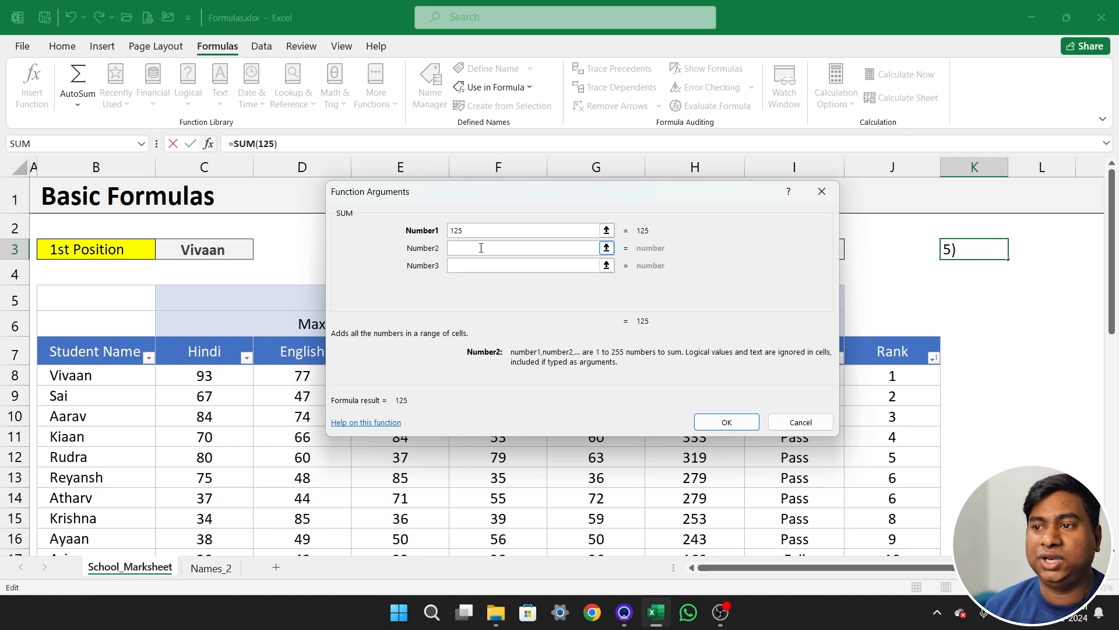
{"action": "type", "text": "123"}
{"action": "key", "text": "Tab"}
Set the SUM arguments Number3 to 222, Number4 to 678 and Number5 to 198
{"action": "type", "text": "222"}
{"action": "key", "text": "BackSpace"}
{"action": "key", "text": "BackSpace"}
{"action": "key", "text": "BackSpace"}
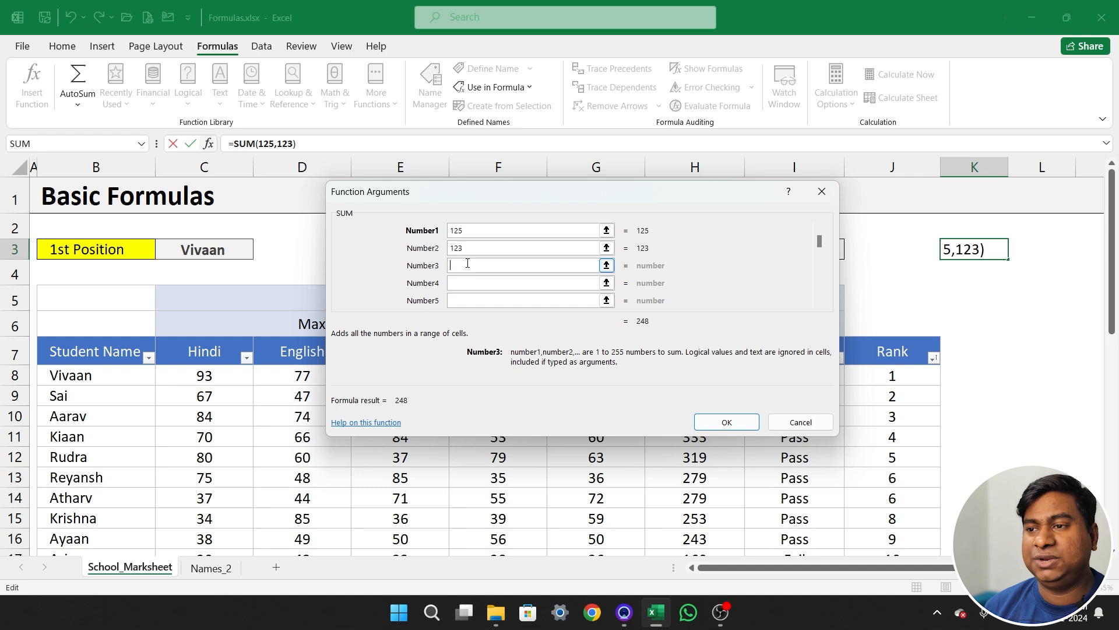
{"action": "type", "text": "222"}
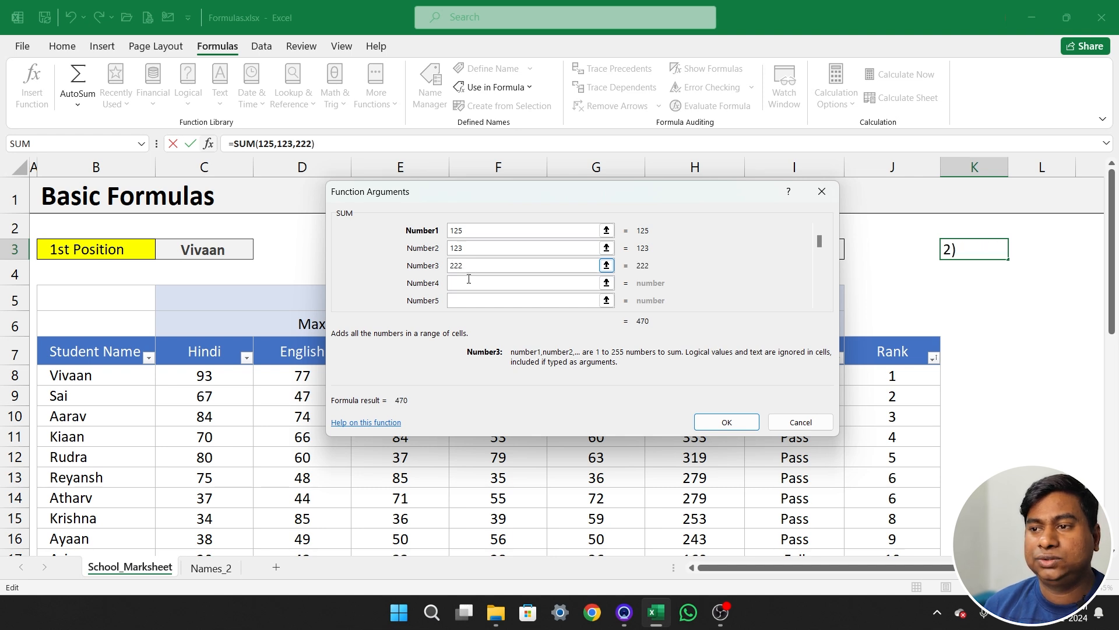
{"action": "left_click", "coordinate": [469, 281]}
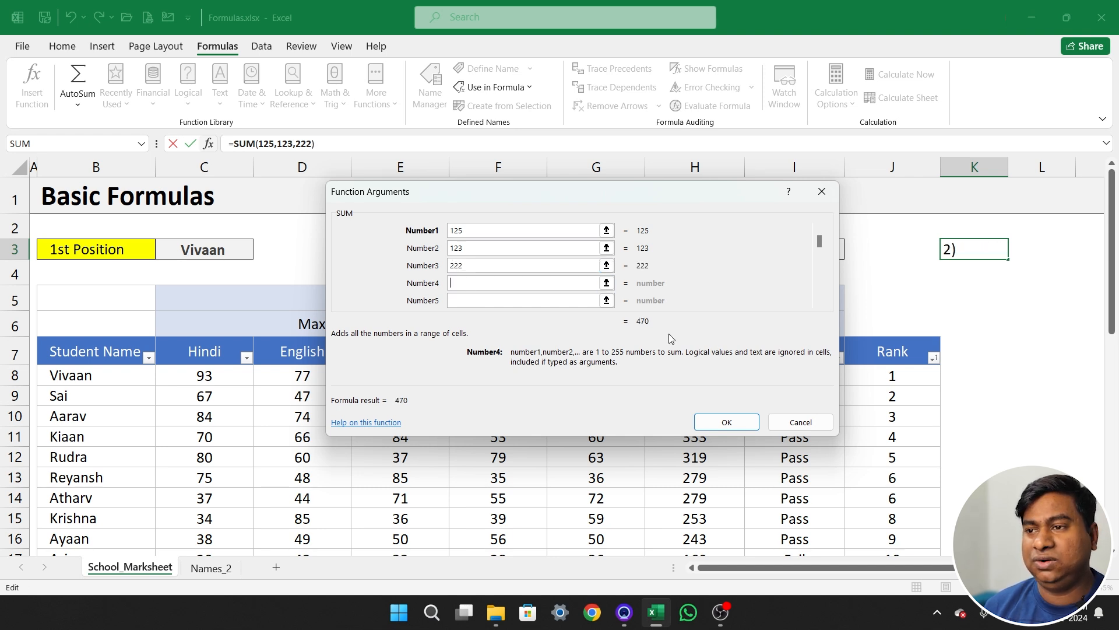
{"action": "type", "text": "678,"}
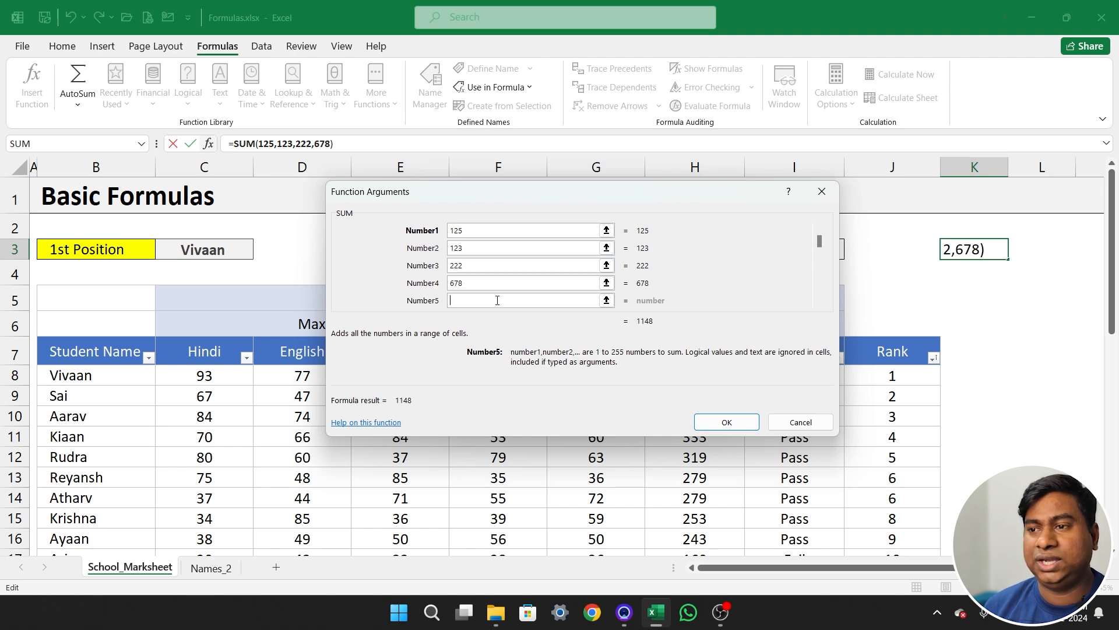
{"action": "type", "text": "198"}
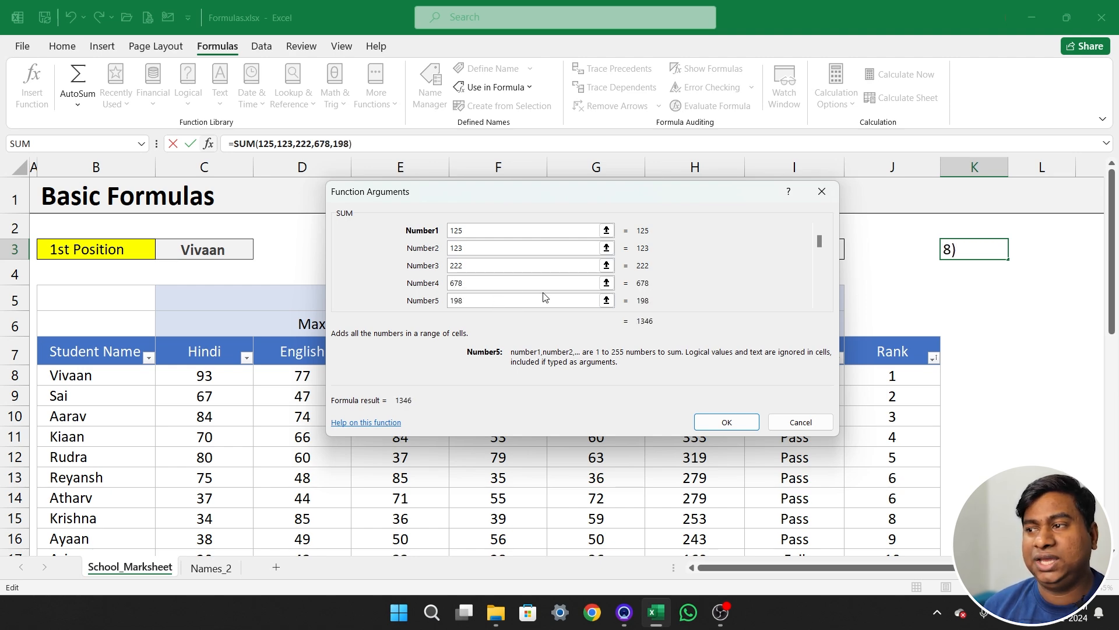
Look through the SUM function's argument fields down to Number255 and return to Number1
{"action": "scroll", "coordinate": [551, 271], "scroll_direction": "down", "scroll_amount": 1}
{"action": "scroll", "coordinate": [715, 271], "scroll_direction": "up", "scroll_amount": 1}
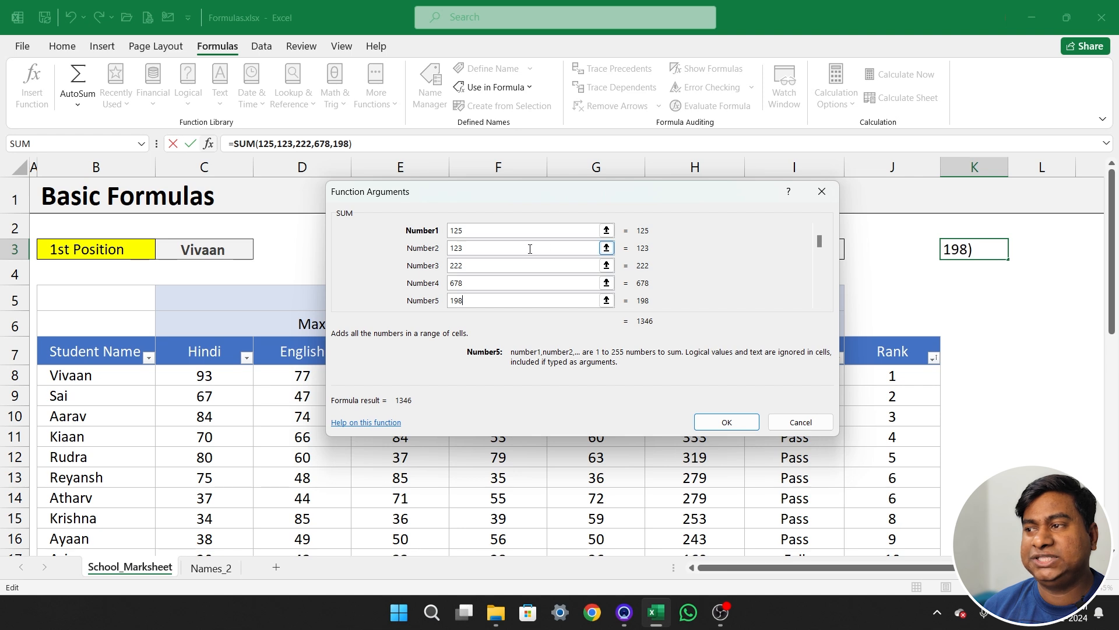
{"action": "left_click_drag", "start_coordinate": [819, 251], "coordinate": [823, 318]}
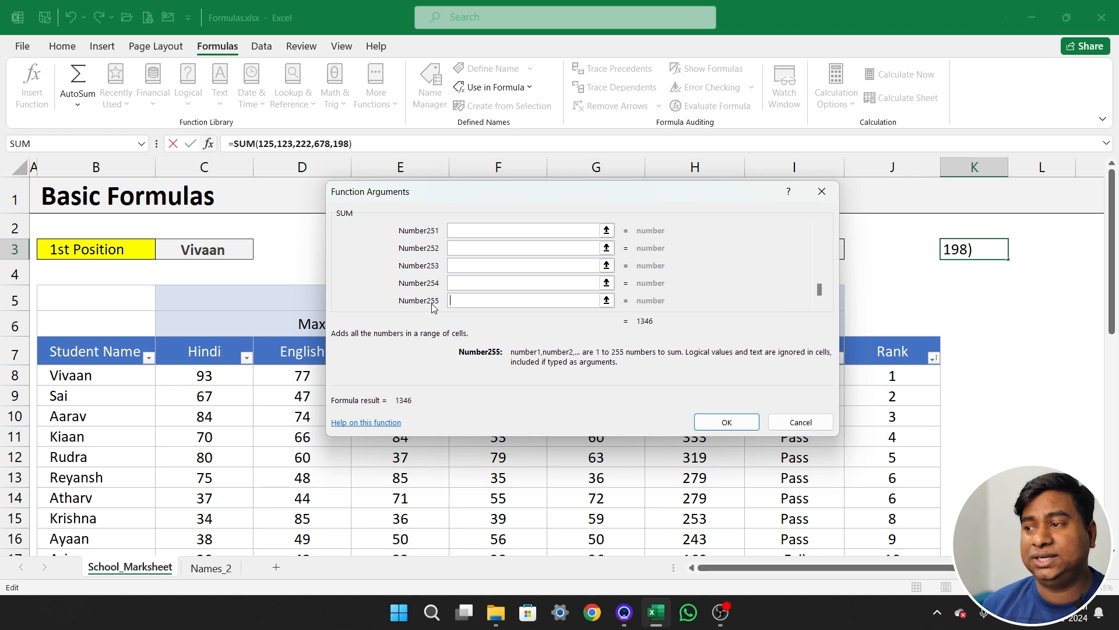
{"action": "left_click_drag", "start_coordinate": [818, 290], "coordinate": [825, 239]}
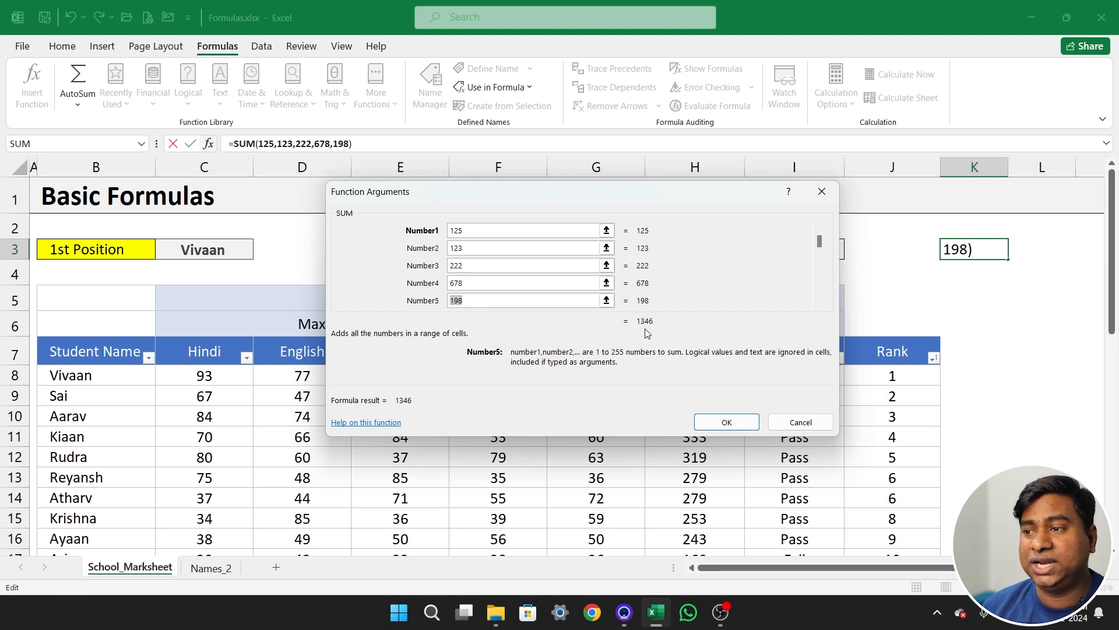
{"action": "mouse_move", "coordinate": [630, 324]}
{"action": "left_mouse_down"}
{"action": "mouse_move", "coordinate": [651, 325]}
{"action": "mouse_move", "coordinate": [625, 327]}
{"action": "left_mouse_up"}
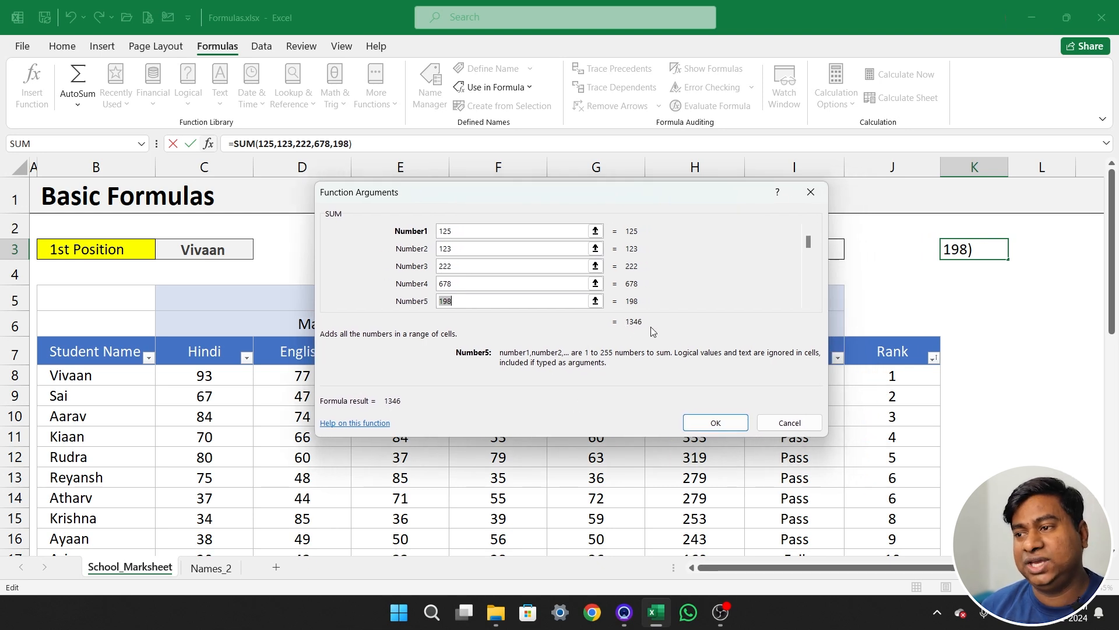
Confirm the SUM function in cell K3 and clear the cell's contents
{"action": "left_click", "coordinate": [718, 423]}
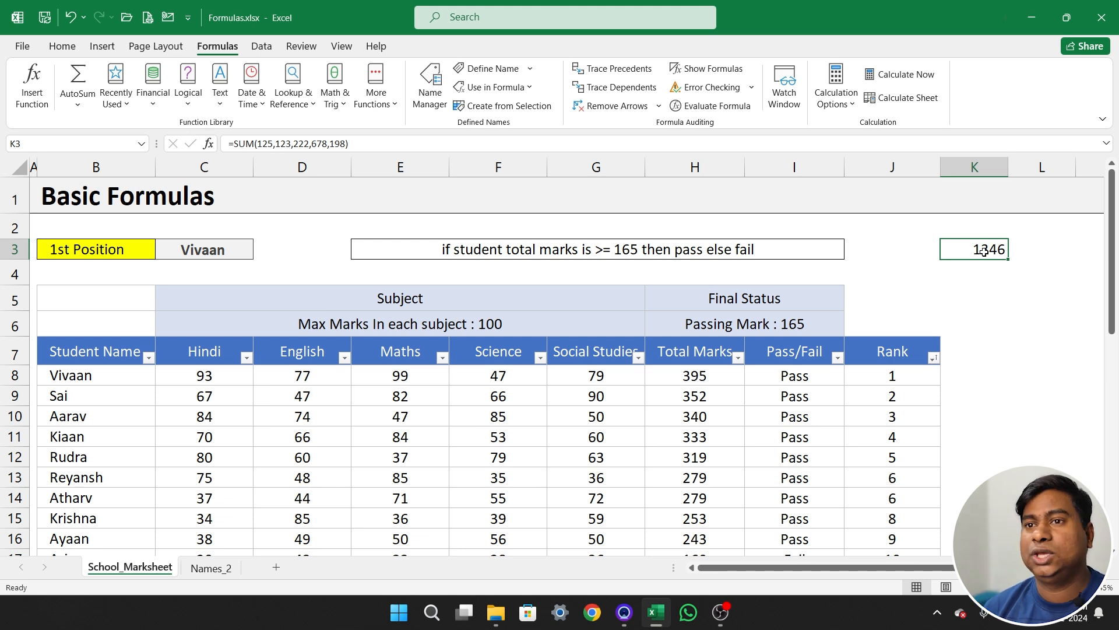
{"action": "key", "text": "Delete"}
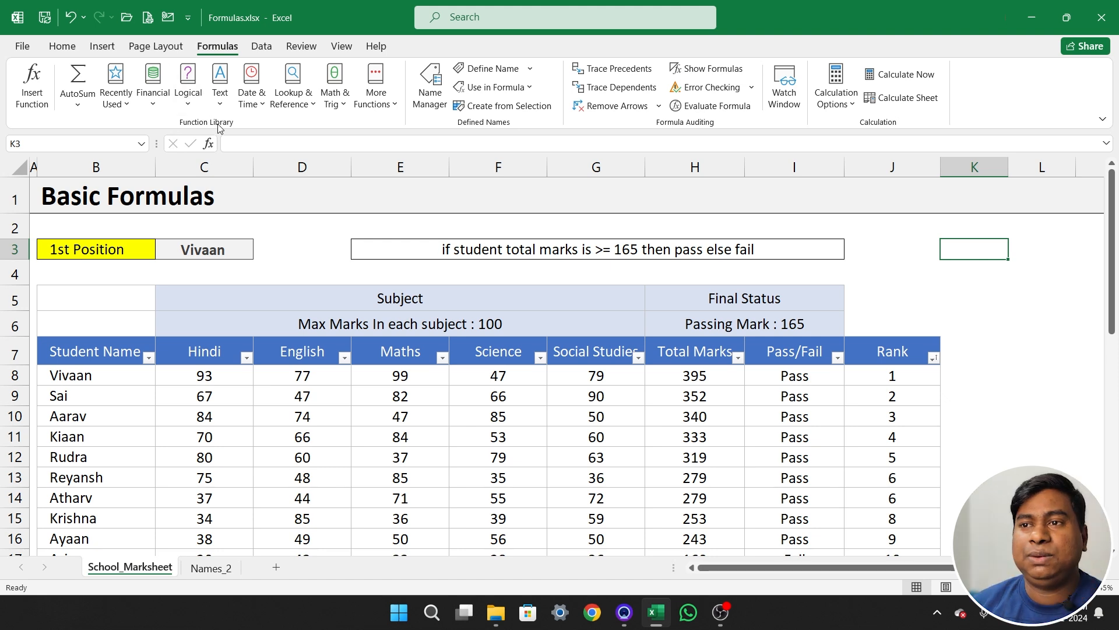
Examine the Lookup & Reference function list and compare the AutoSum options offered in both places
{"action": "left_click", "coordinate": [304, 98]}
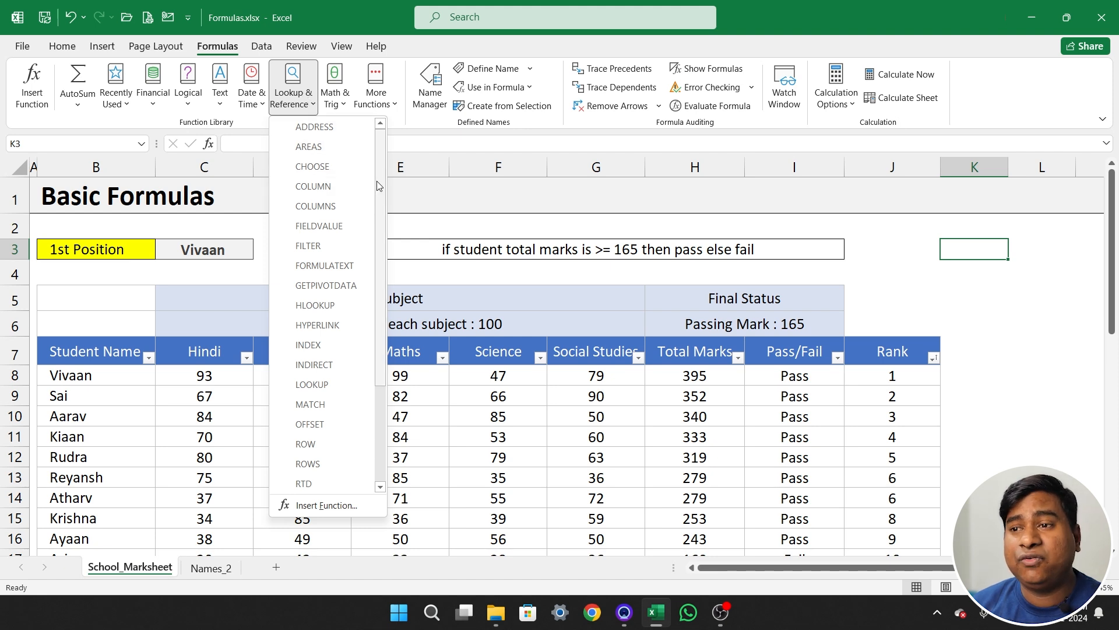
{"action": "left_click_drag", "start_coordinate": [377, 182], "coordinate": [377, 305]}
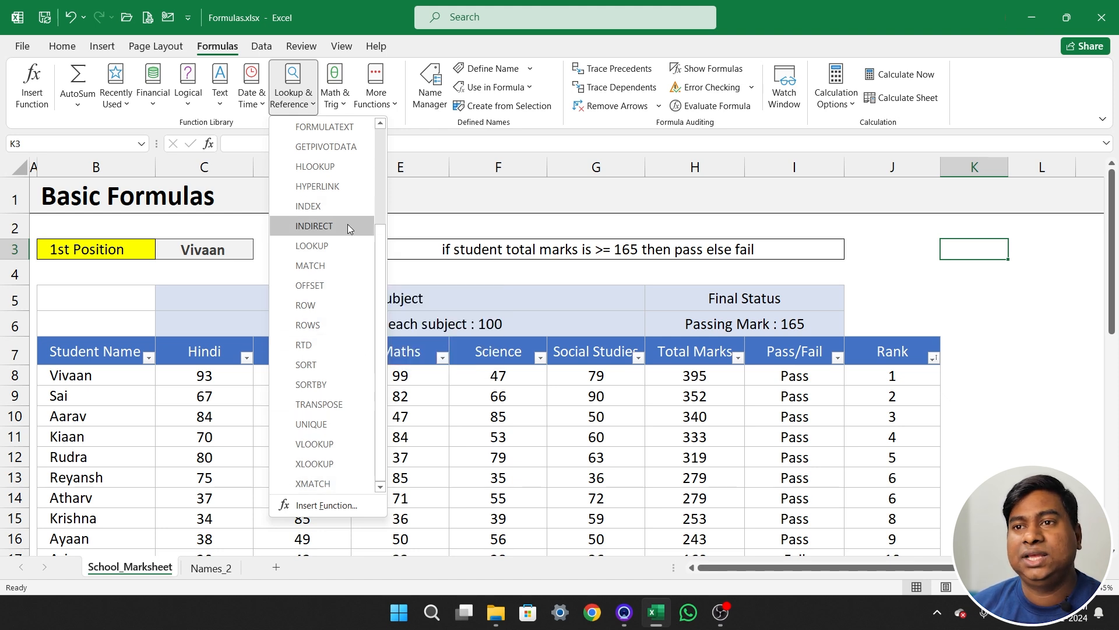
{"action": "left_click", "coordinate": [78, 107]}
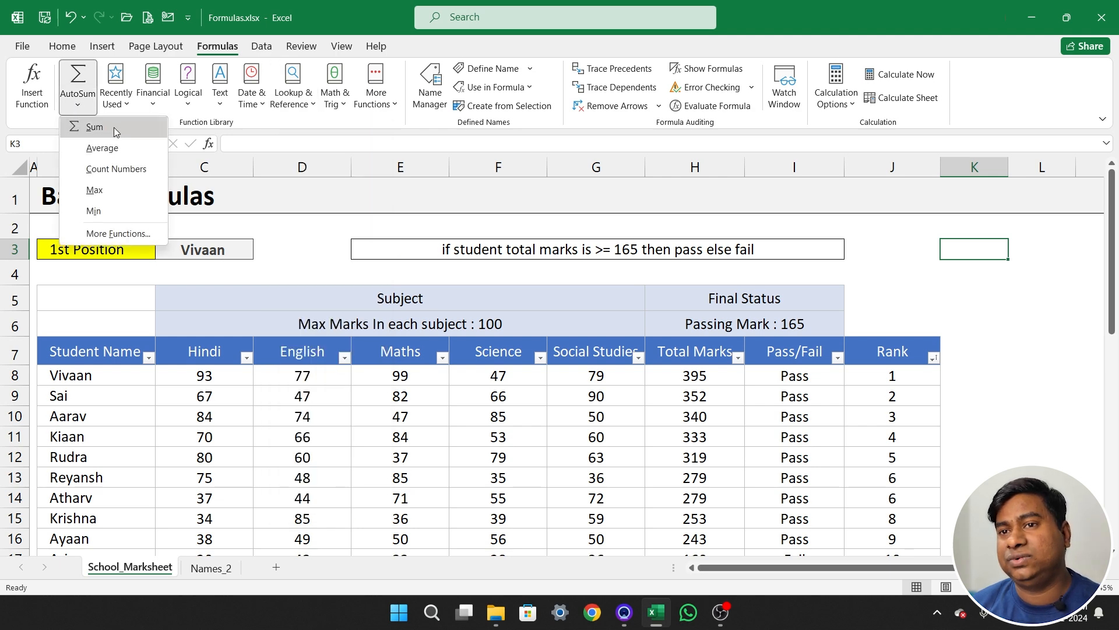
{"action": "left_click", "coordinate": [61, 46]}
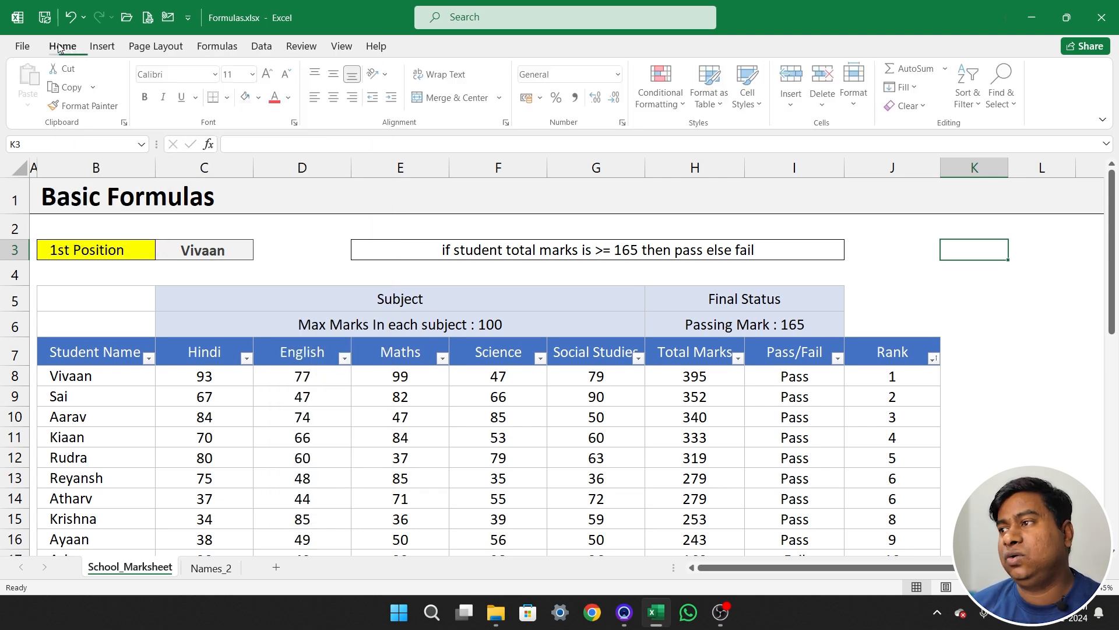
{"action": "left_click", "coordinate": [947, 69]}
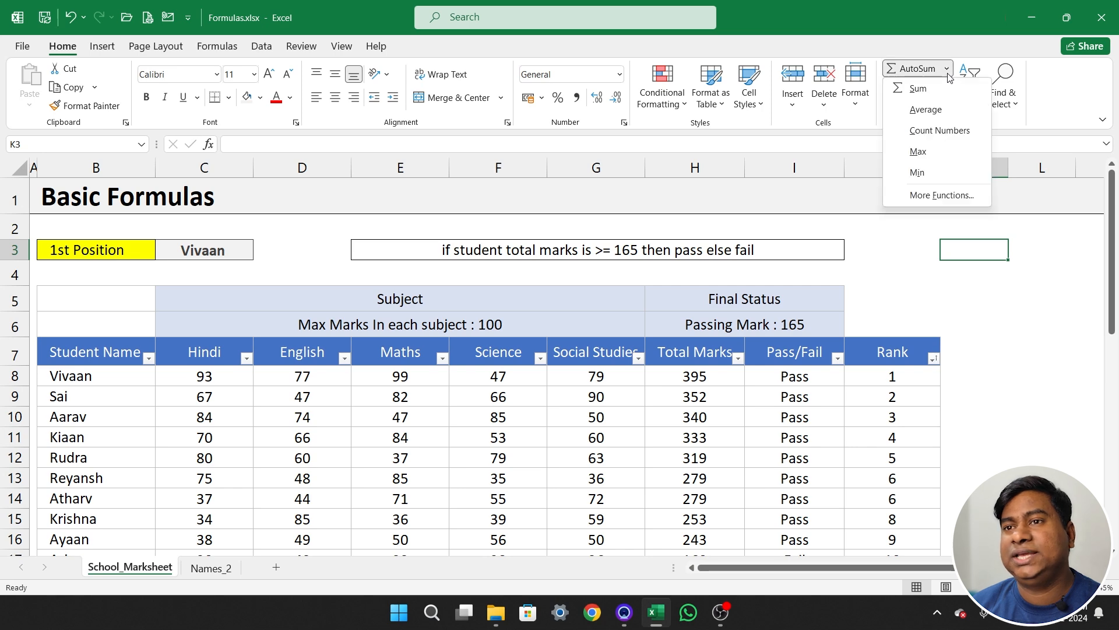
{"action": "left_click", "coordinate": [228, 46]}
{"action": "left_click", "coordinate": [90, 103]}
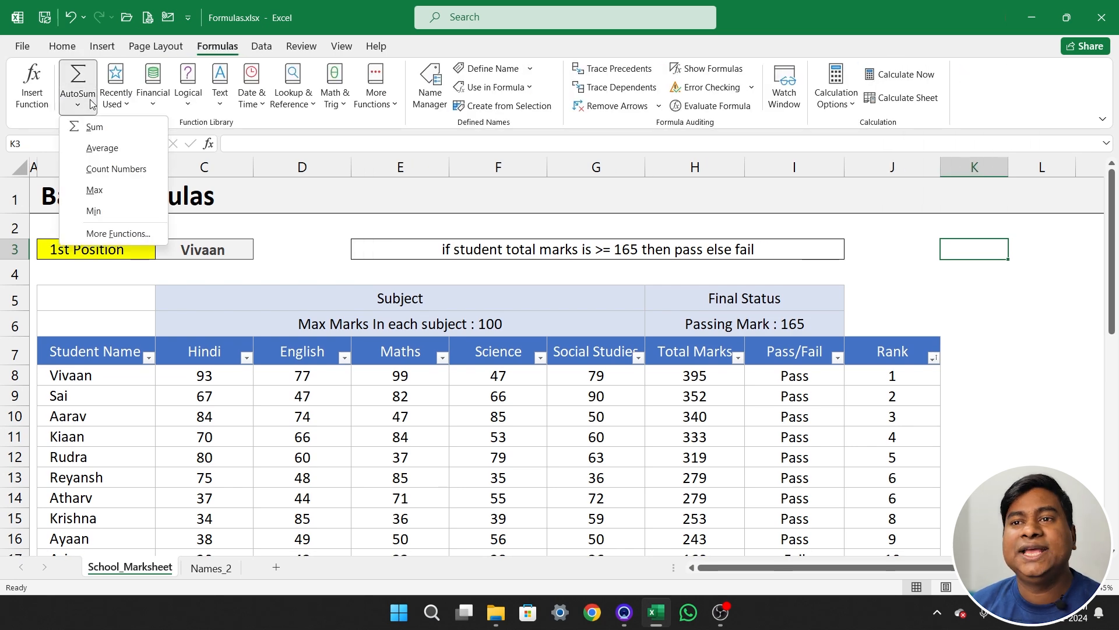
Browse the Recently Used, Financial, Logical, Text, Date & Time and More Functions categories of the function library
{"action": "left_click", "coordinate": [129, 104]}
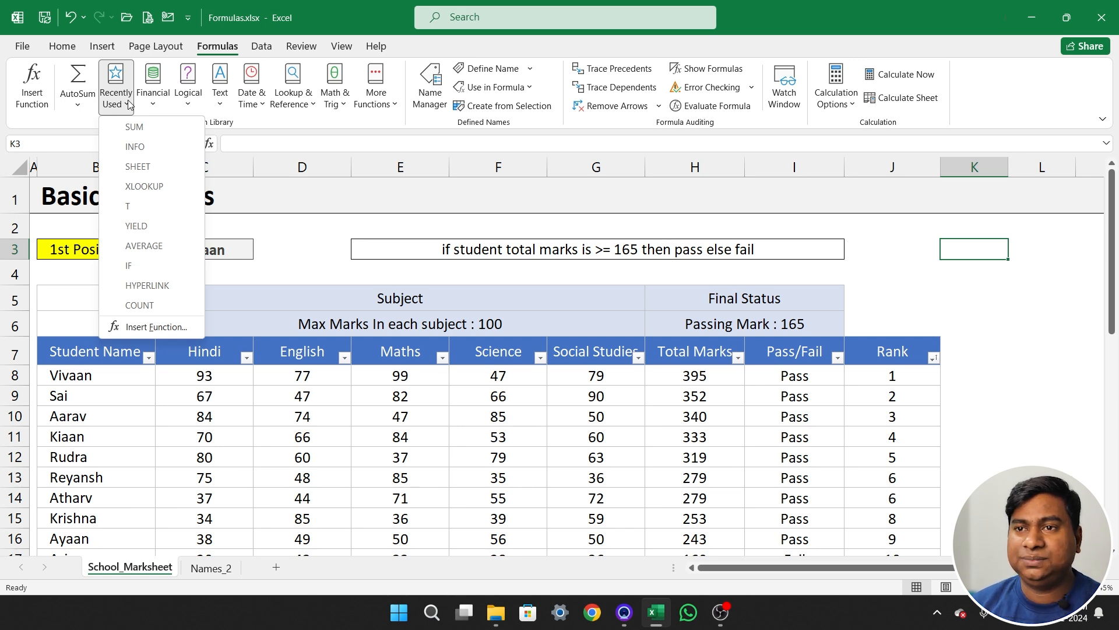
{"action": "left_click", "coordinate": [152, 104]}
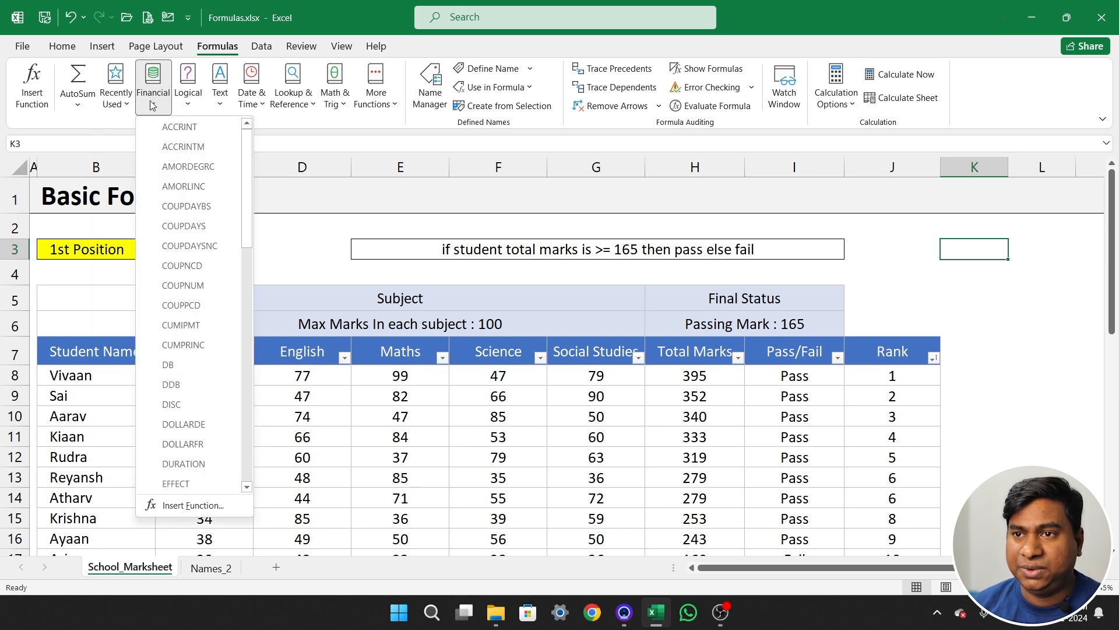
{"action": "left_click", "coordinate": [188, 107]}
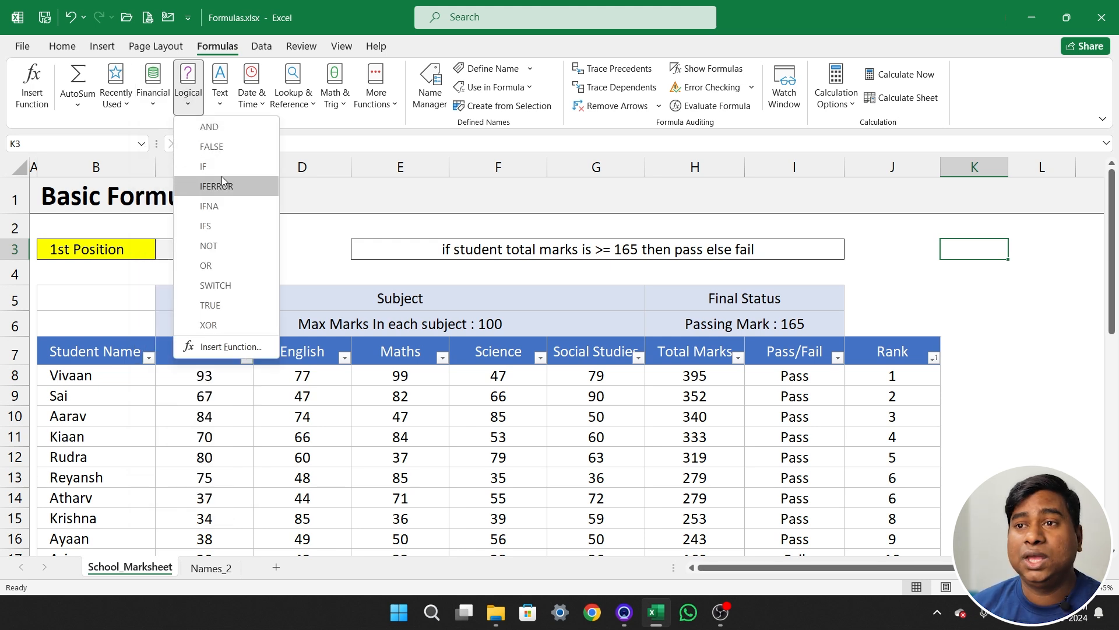
{"action": "left_click", "coordinate": [225, 108]}
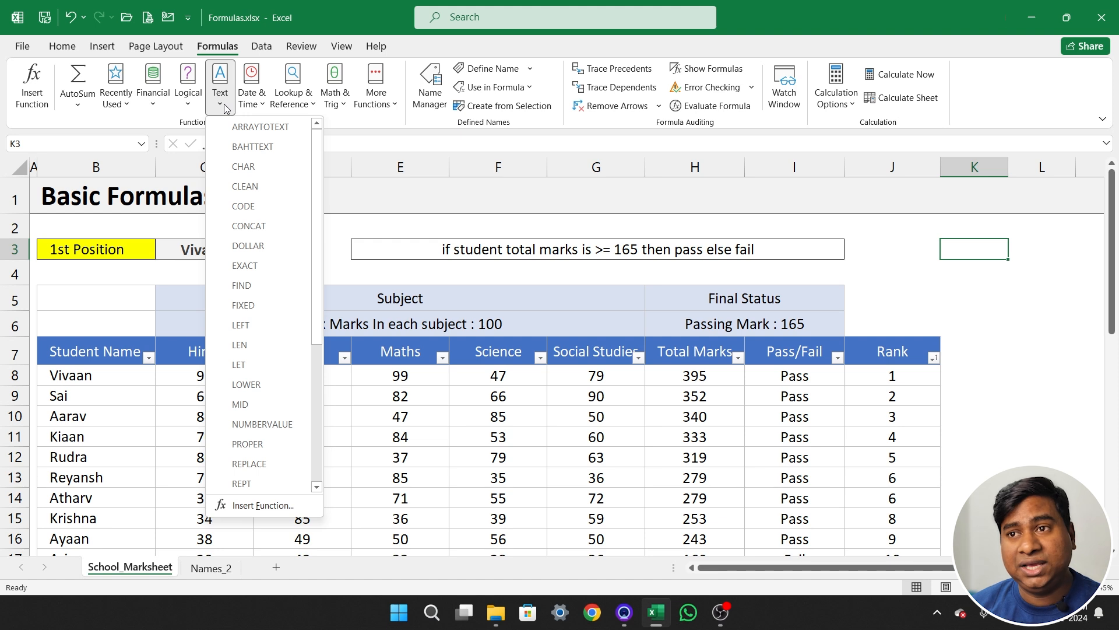
{"action": "left_click", "coordinate": [253, 102]}
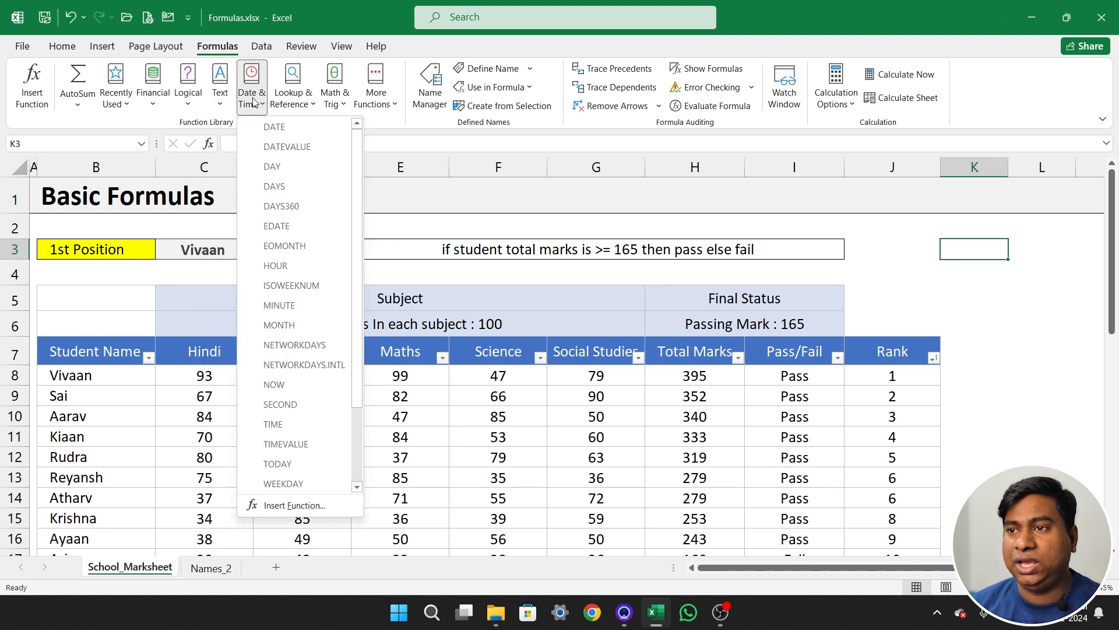
{"action": "left_click", "coordinate": [399, 126]}
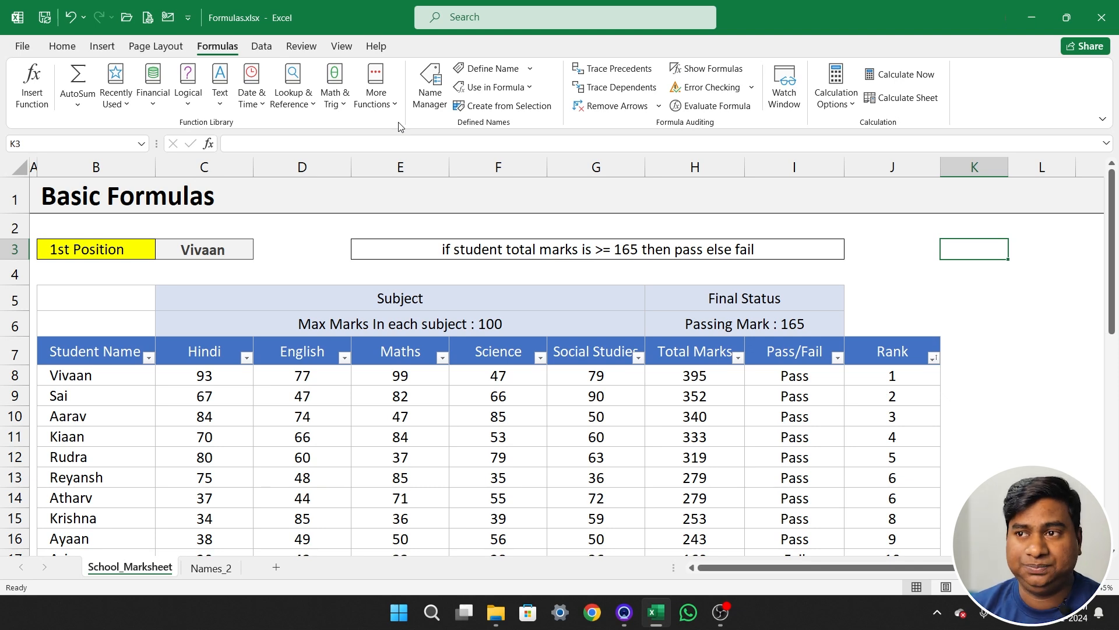
{"action": "left_click", "coordinate": [393, 105]}
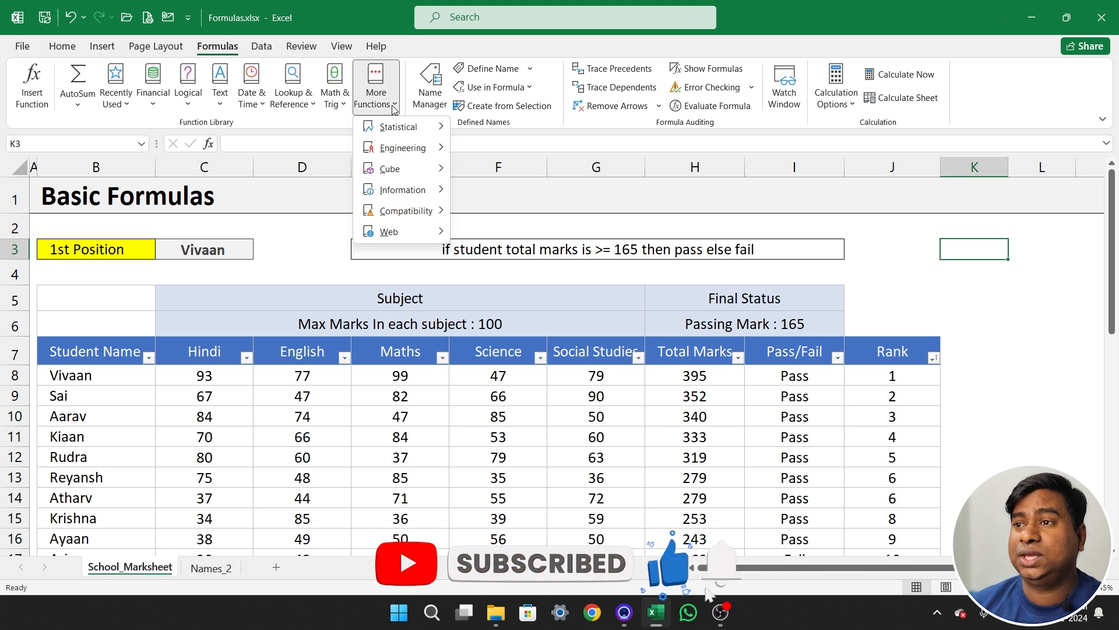
{"action": "left_click", "coordinate": [532, 130]}
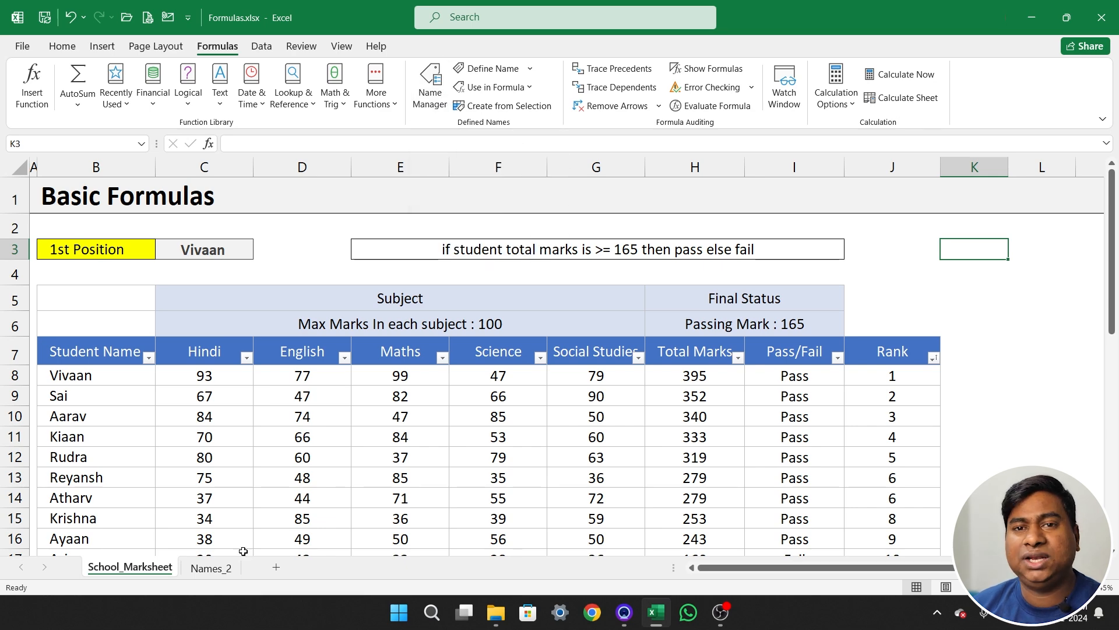
Switch to the Names_2 sheet and examine the student names, subject marks and total marks in the Example 1 table
{"action": "left_click", "coordinate": [223, 574]}
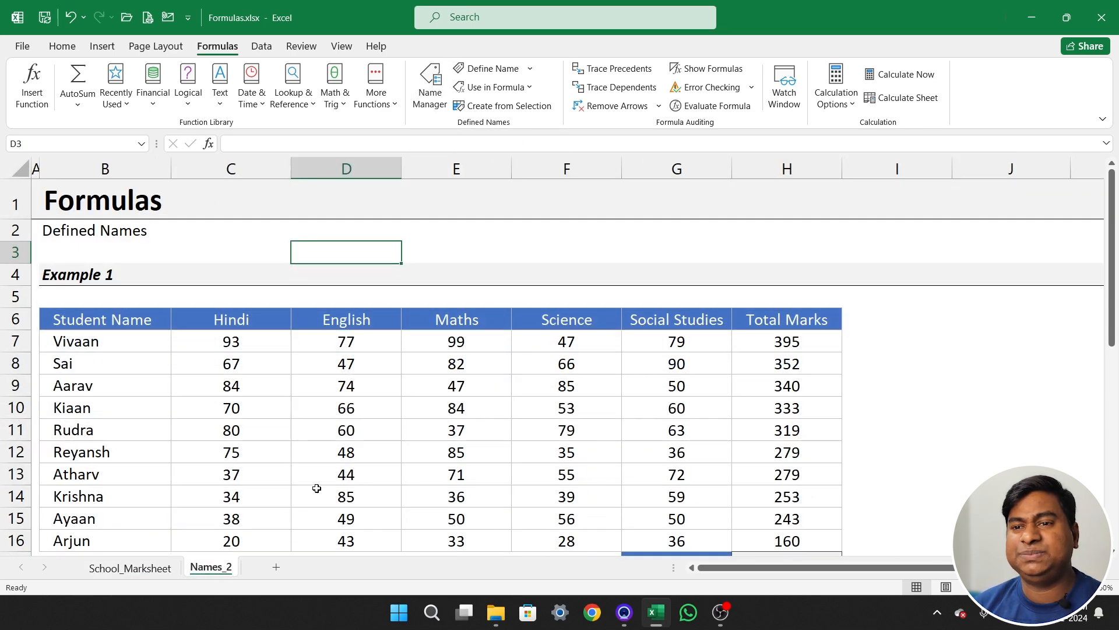
{"action": "left_click", "coordinate": [320, 380]}
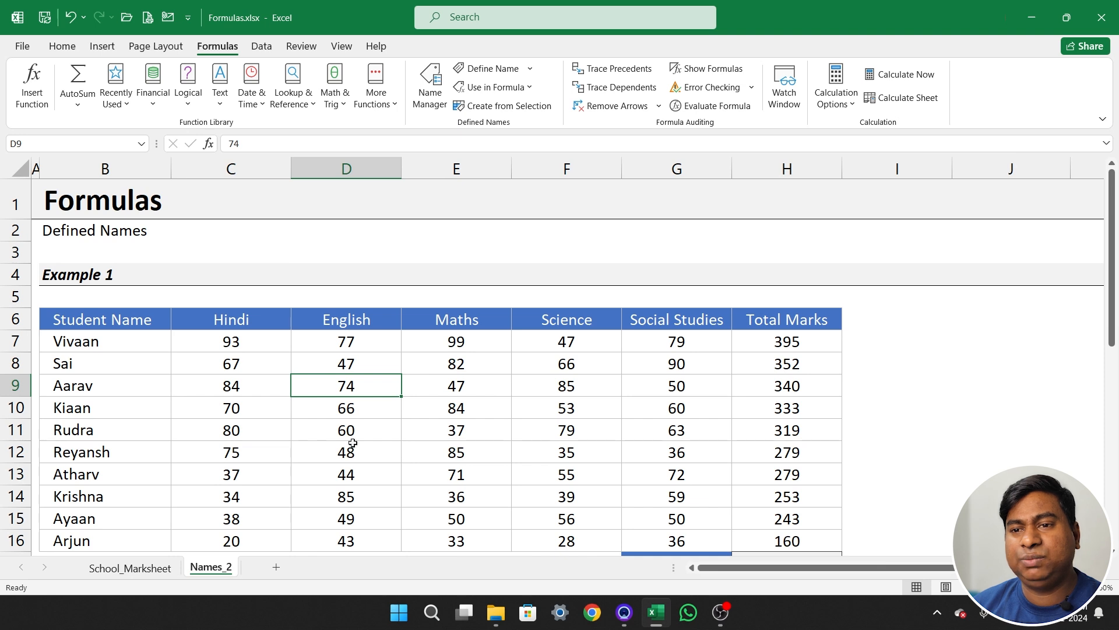
{"action": "scroll", "coordinate": [193, 408], "scroll_direction": "down", "scroll_amount": 1}
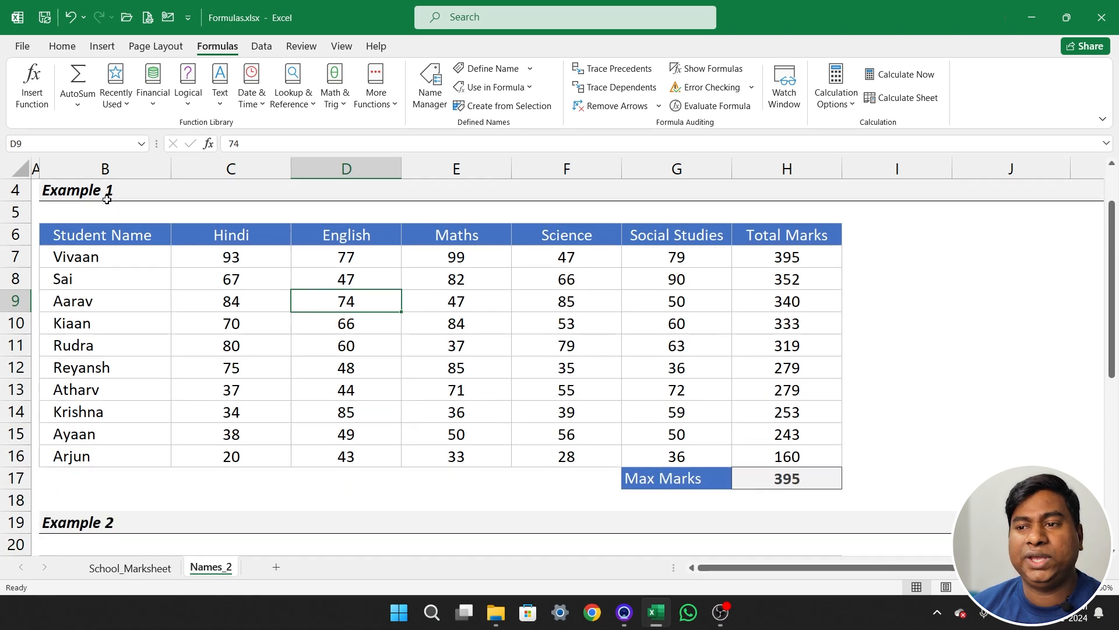
{"action": "left_click_drag", "start_coordinate": [123, 238], "coordinate": [839, 466]}
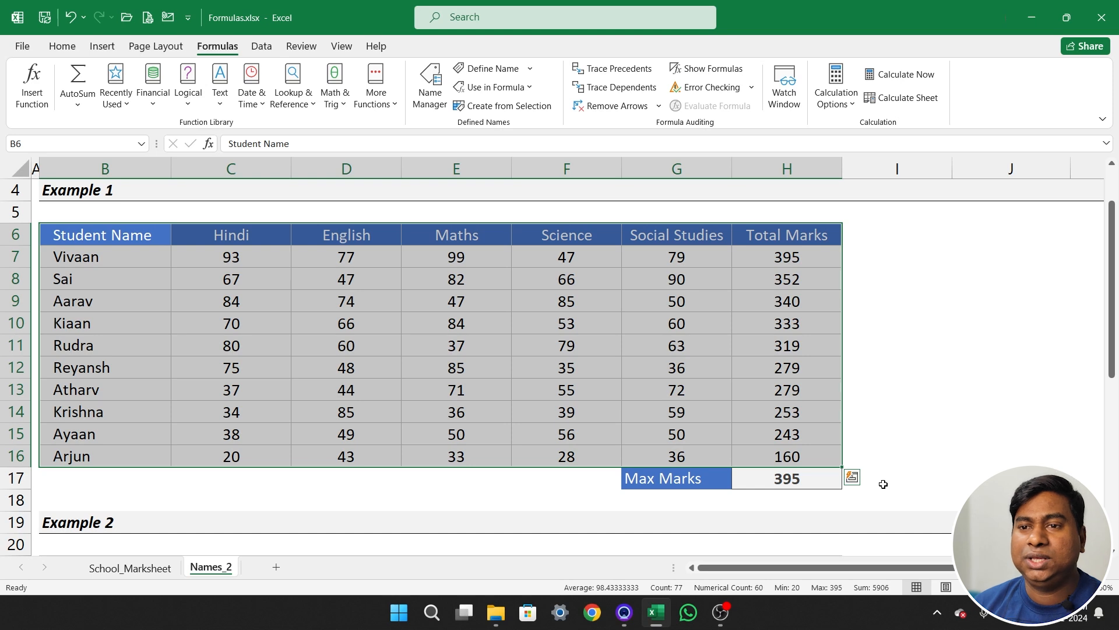
{"action": "left_click_drag", "start_coordinate": [140, 255], "coordinate": [166, 454]}
{"action": "left_click_drag", "start_coordinate": [270, 257], "coordinate": [677, 257]}
{"action": "left_click", "coordinate": [807, 256]}
{"action": "left_click", "coordinate": [500, 371]}
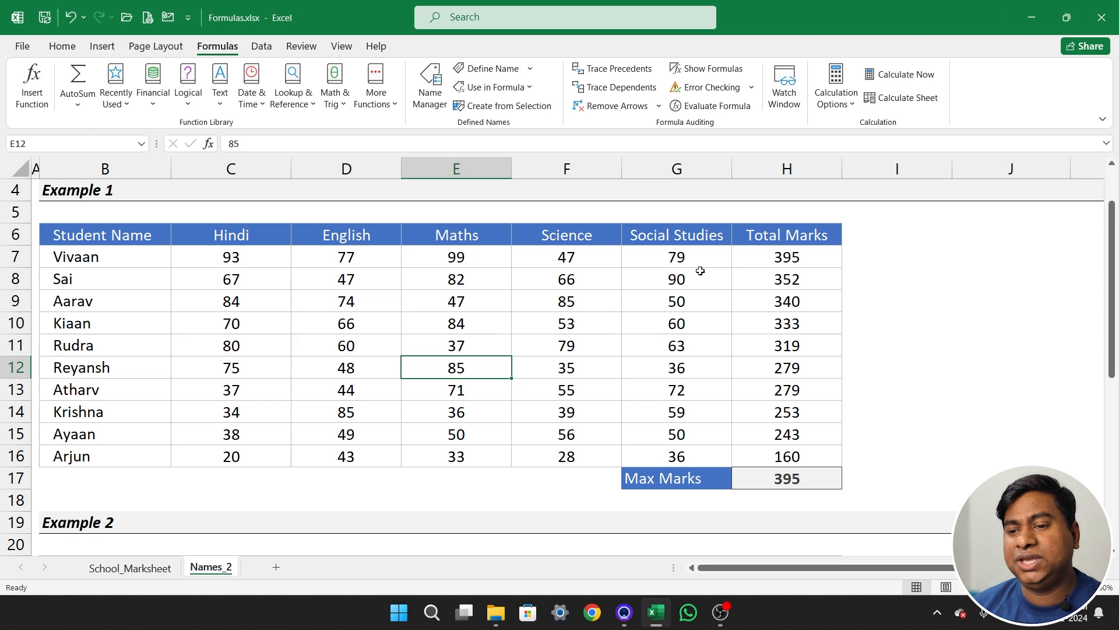
Return to the School_Marksheet sheet and inspect the cell ranges used by the Total Marks formulas in H8, H9, H10 and H14
{"action": "left_click", "coordinate": [139, 573]}
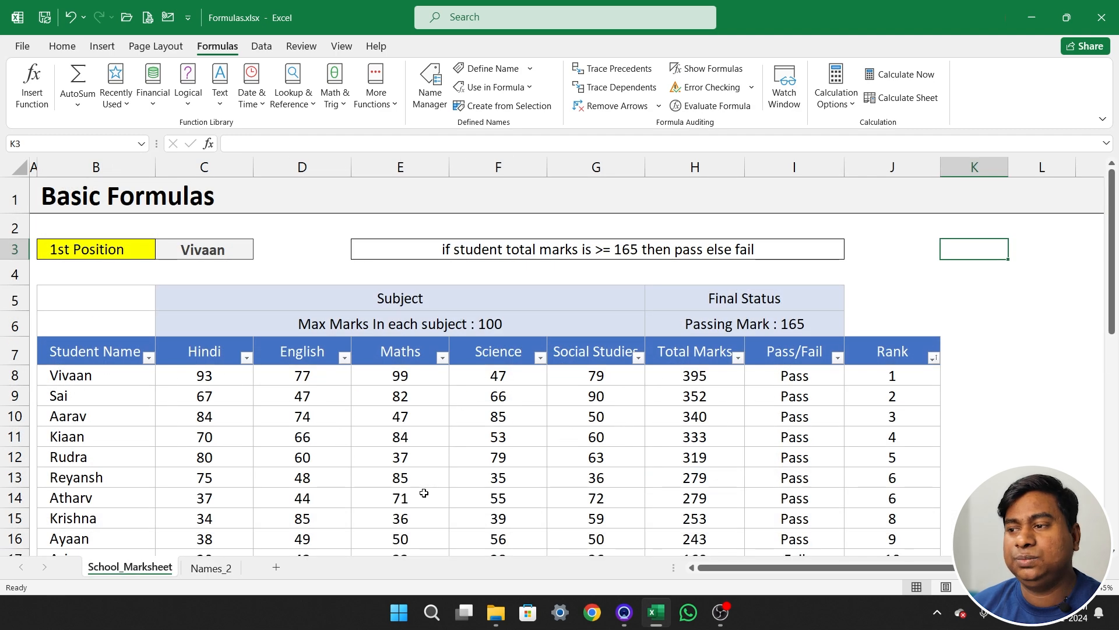
{"action": "left_click", "coordinate": [700, 379]}
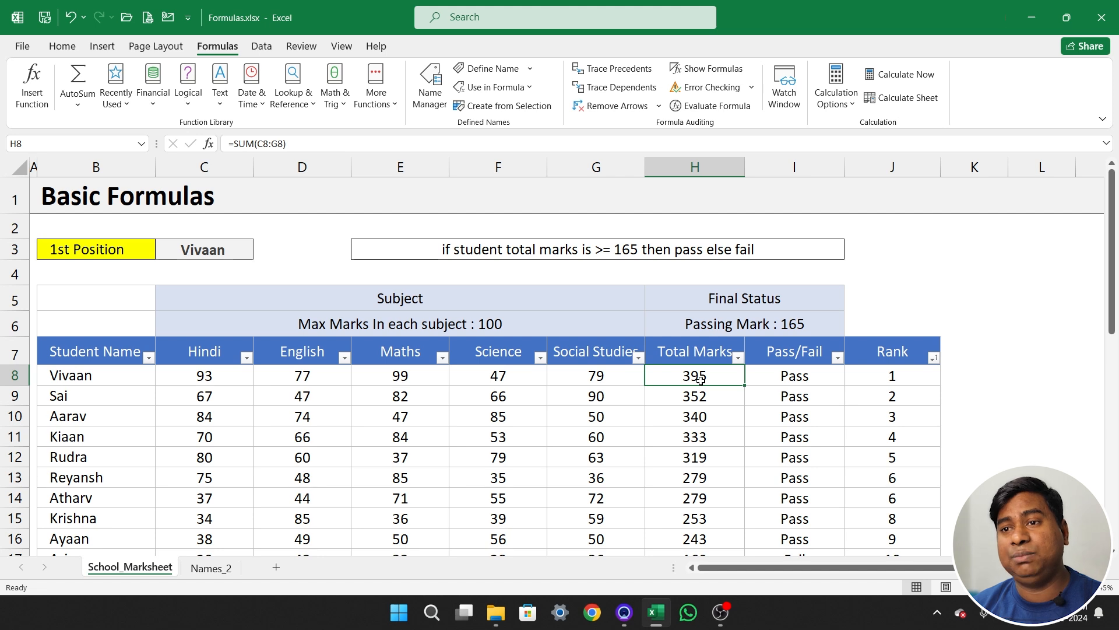
{"action": "double_click", "coordinate": [700, 380]}
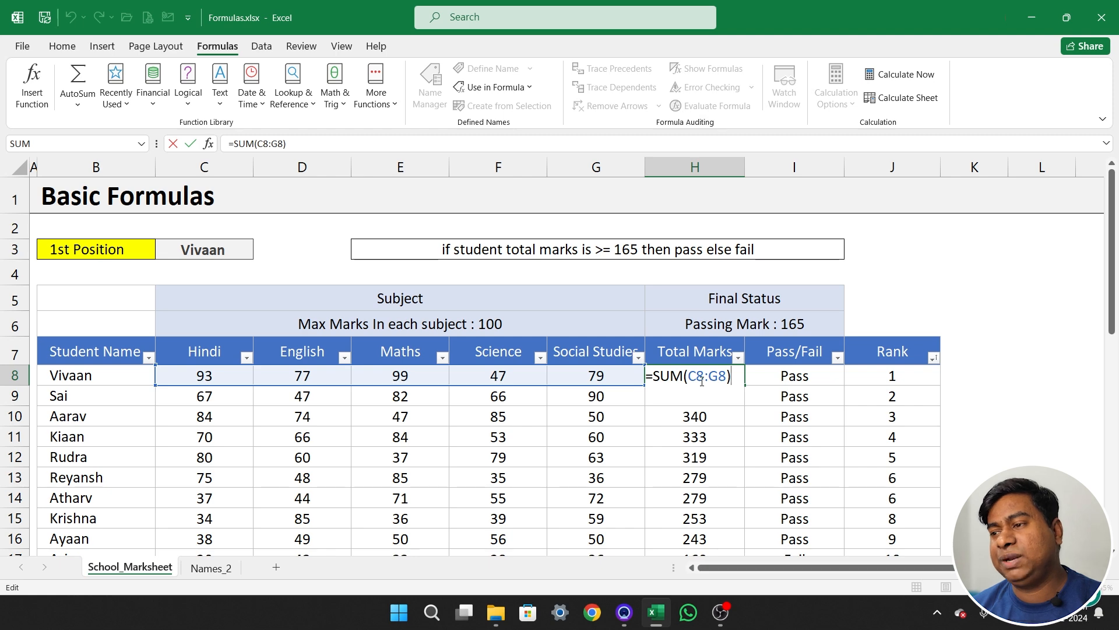
{"action": "key", "text": "Return"}
{"action": "key", "text": "F2"}
{"action": "key", "text": "Return"}
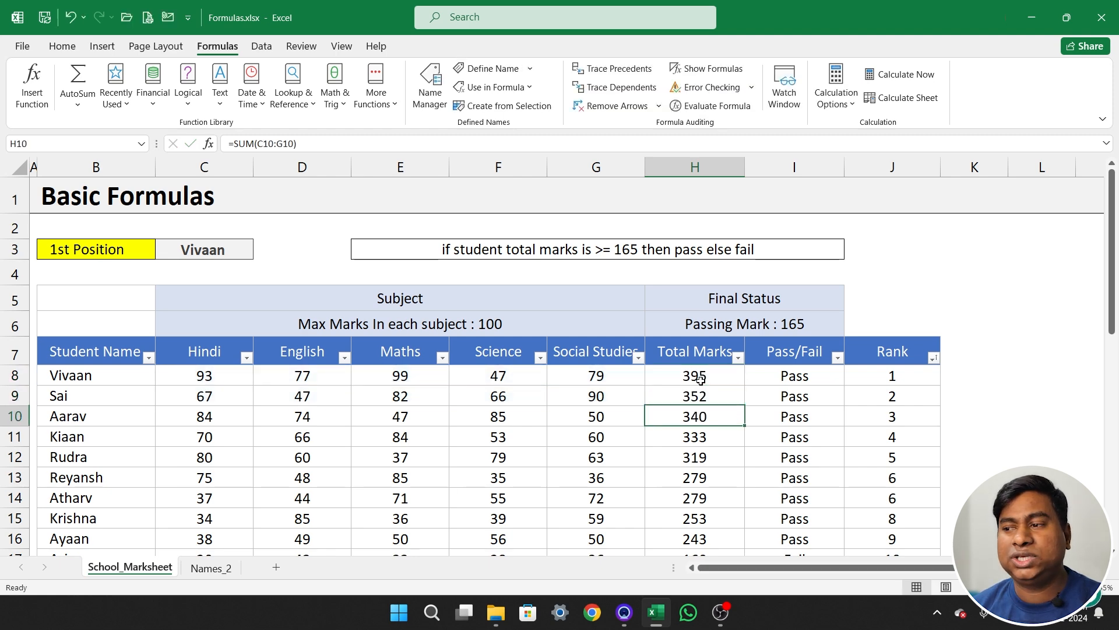
{"action": "key", "text": "F2"}
{"action": "key", "text": "Escape"}
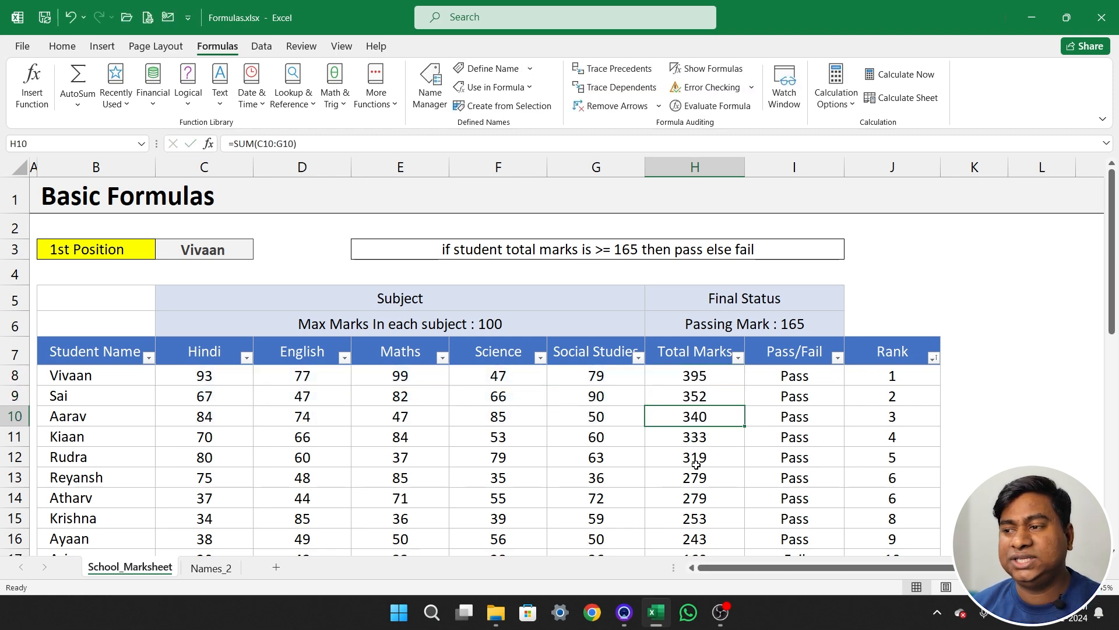
{"action": "scroll", "coordinate": [695, 464], "scroll_direction": "down", "scroll_amount": 1}
{"action": "left_click", "coordinate": [701, 421]}
{"action": "key", "text": "F2"}
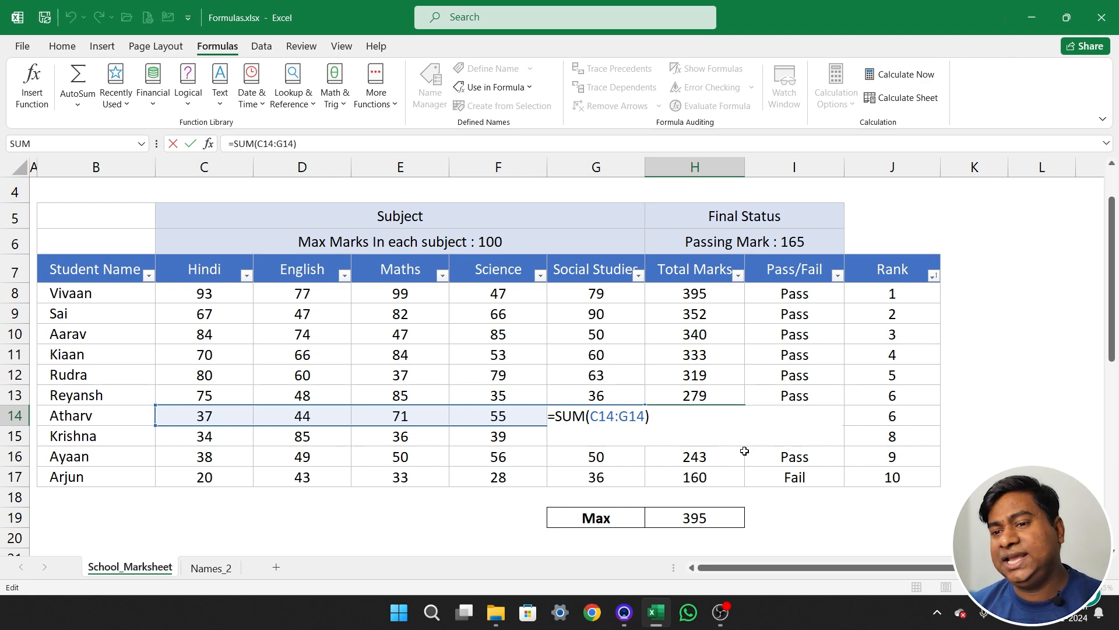
{"action": "key", "text": "Escape"}
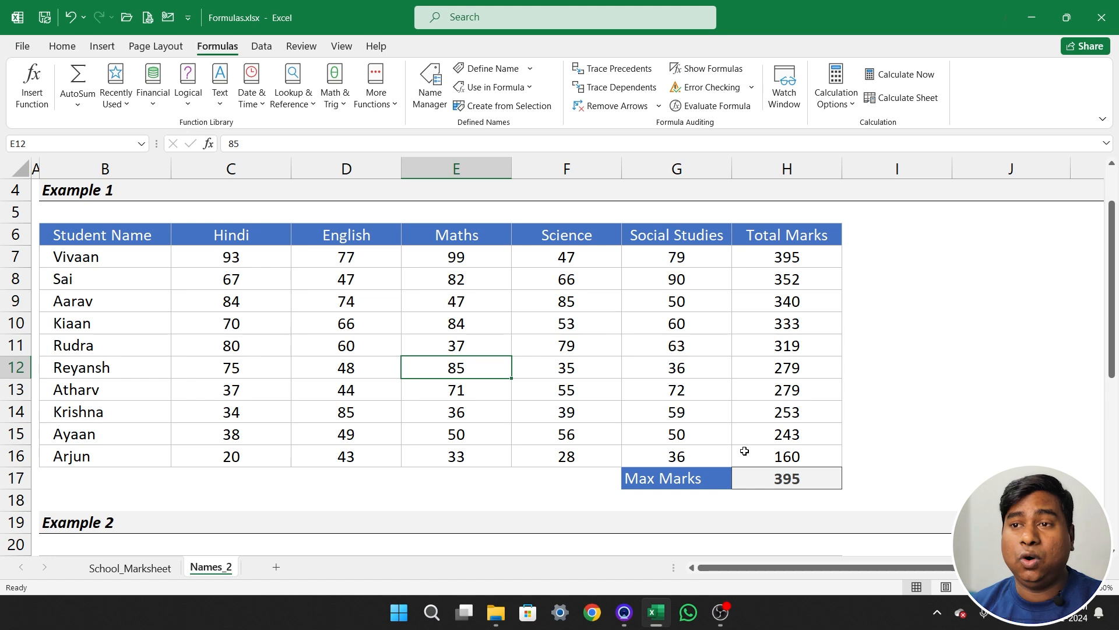
Inspect the named-range SUM formulas in Total Marks cells H7 to H9 on the Names_2 sheet
{"action": "left_click", "coordinate": [803, 257]}
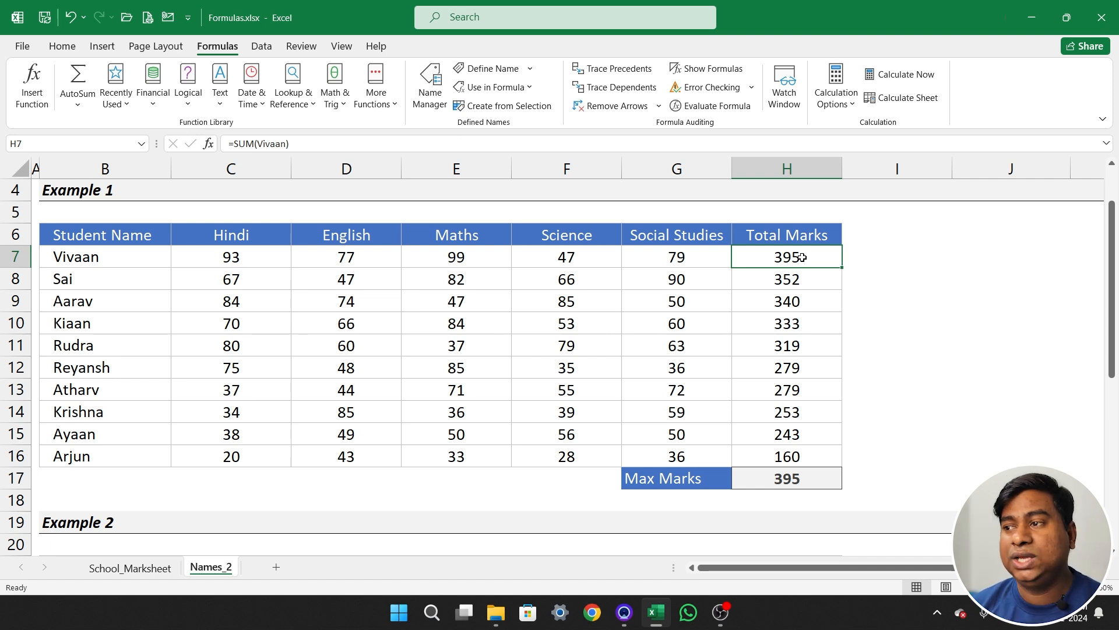
{"action": "key", "text": "Down"}
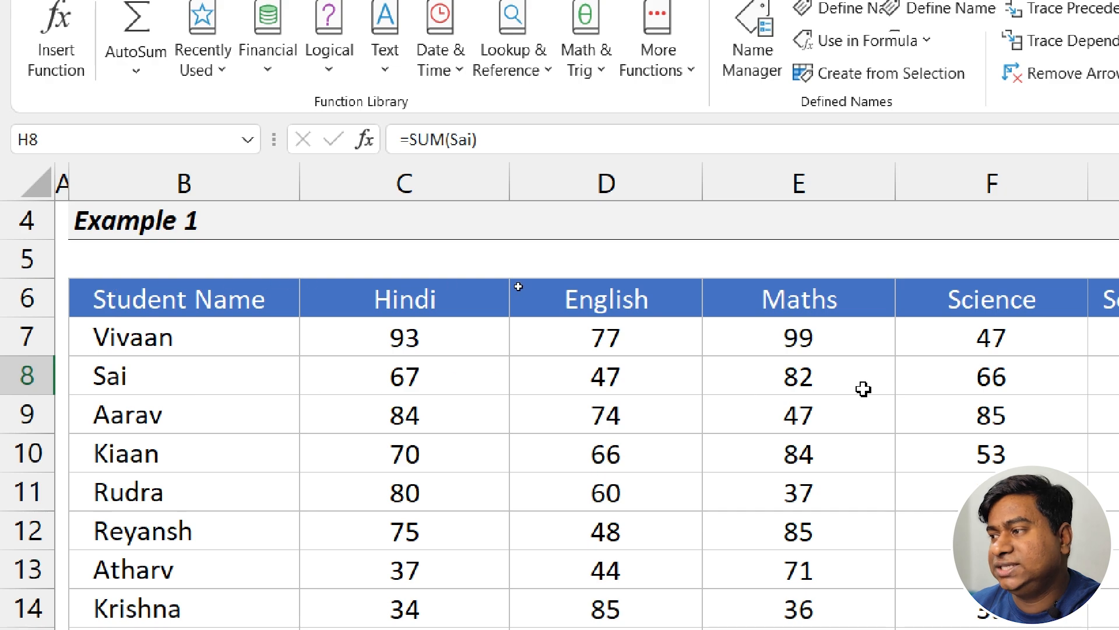
{"action": "left_click", "coordinate": [979, 422]}
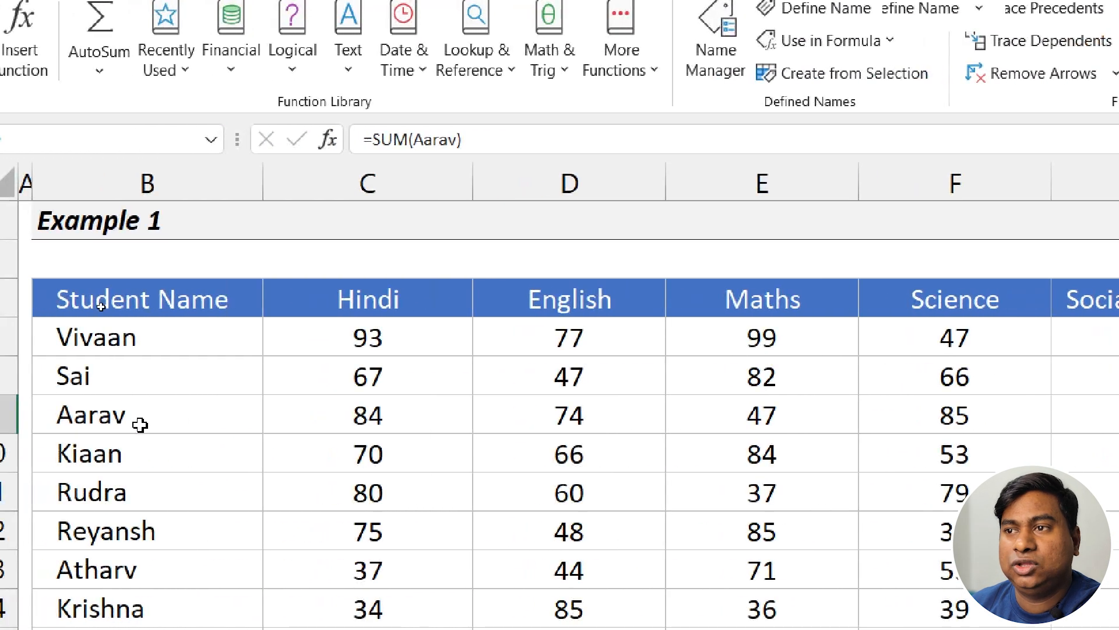
Examine the named ranges used by the Total Marks formulas in H9 and H7 and the Max Marks formula in H17
{"action": "left_click", "coordinate": [373, 139]}
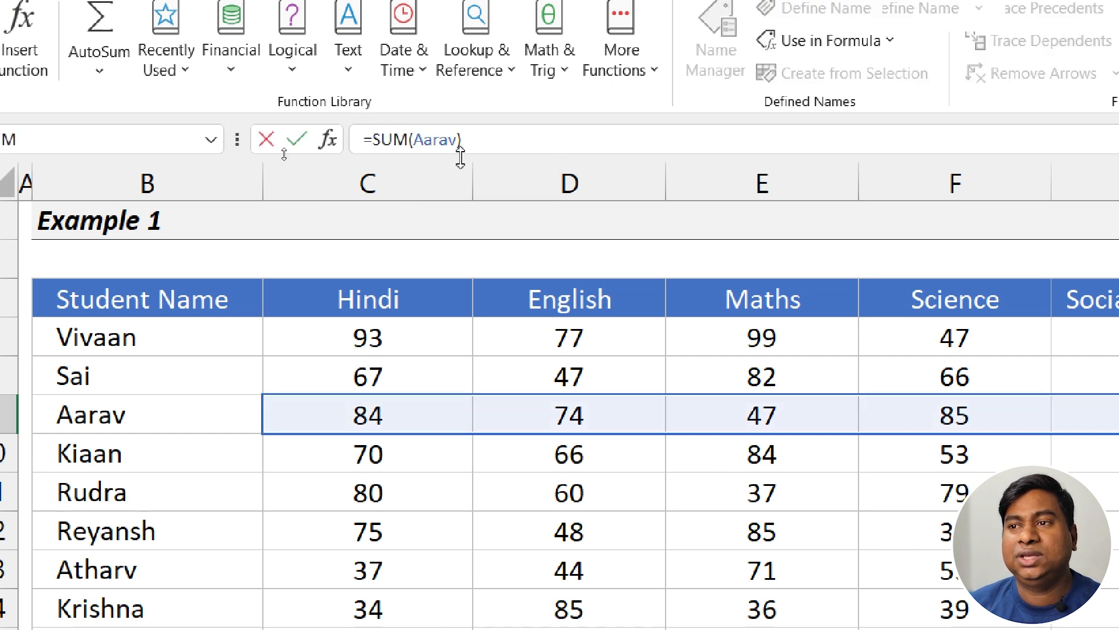
{"action": "left_click_drag", "start_coordinate": [363, 128], "coordinate": [482, 155]}
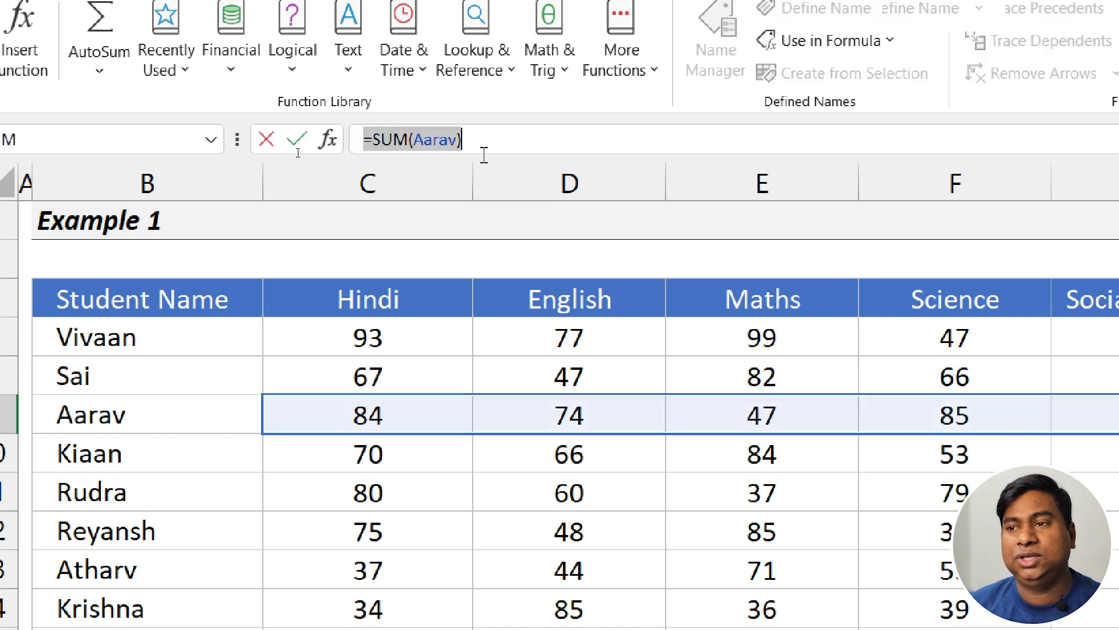
{"action": "key", "text": "Escape"}
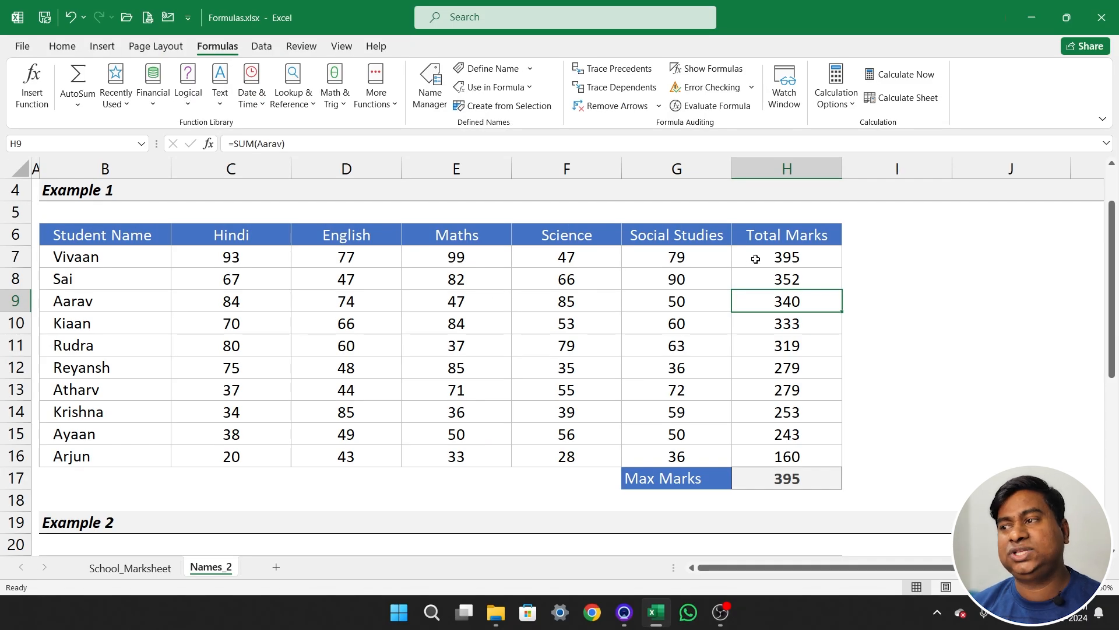
{"action": "left_click", "coordinate": [753, 256]}
{"action": "key", "text": "Right"}
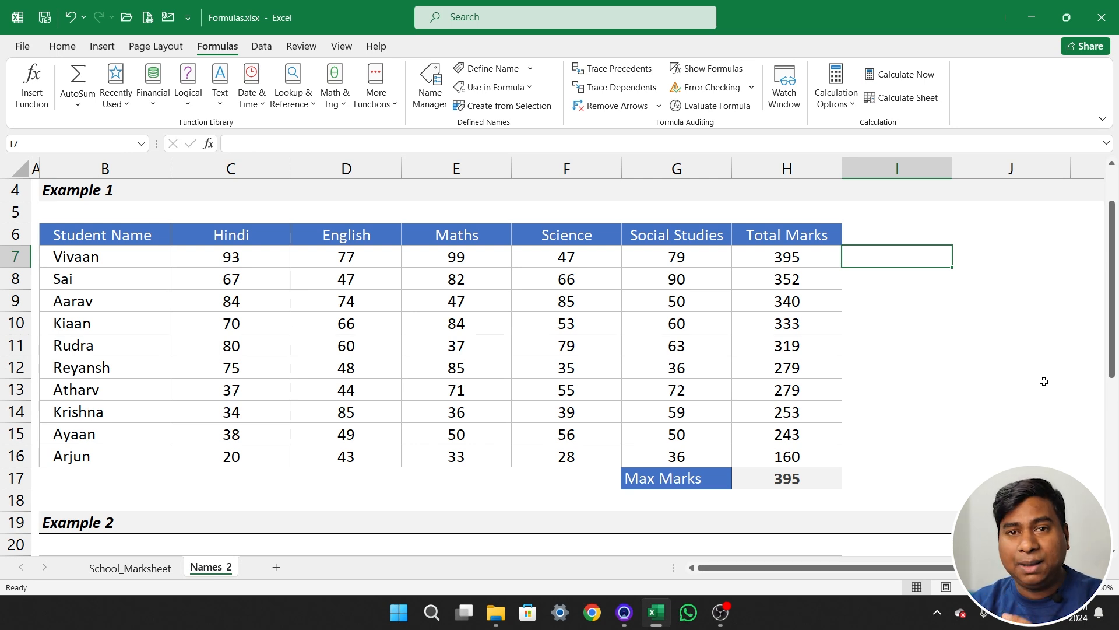
{"action": "key", "text": "Left"}
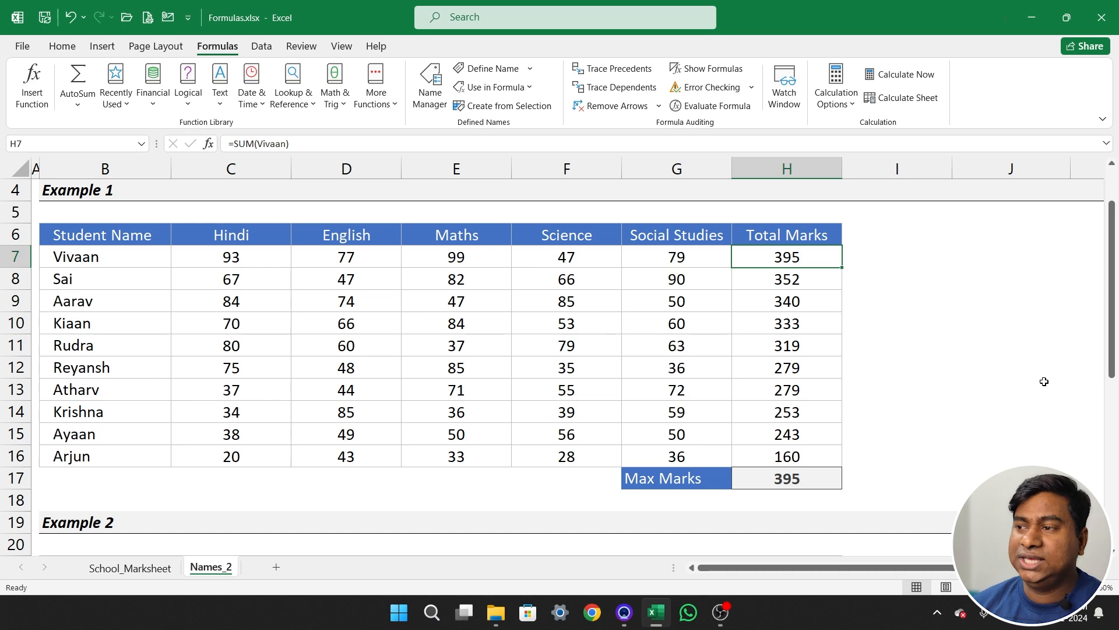
{"action": "left_click", "coordinate": [827, 480]}
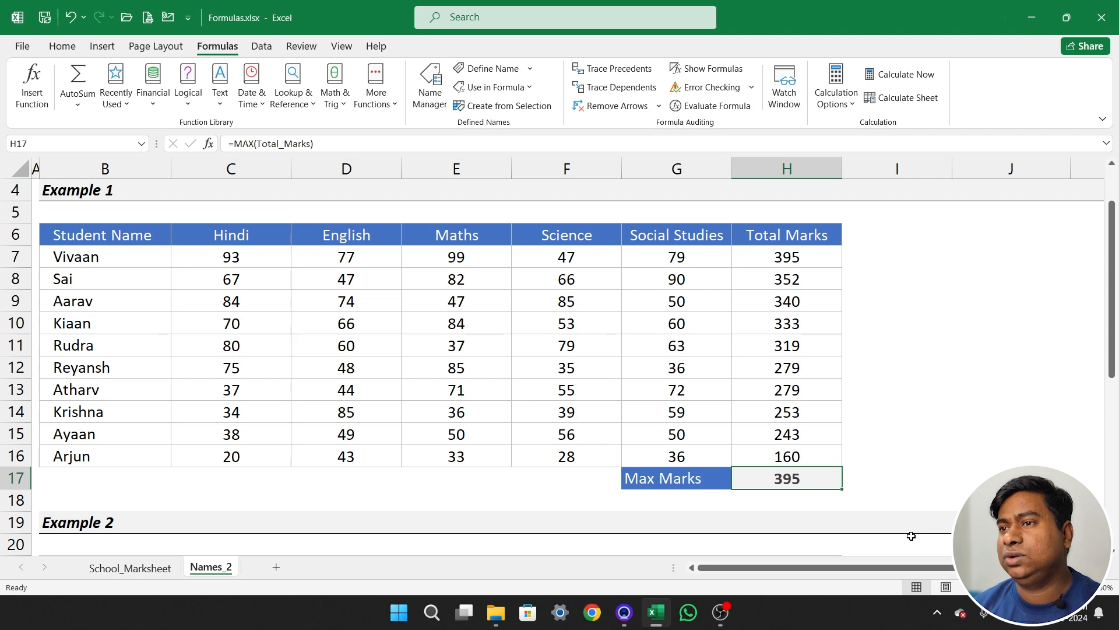
Delete all the defined names in the workbook through the Name Manager
{"action": "left_click", "coordinate": [426, 105]}
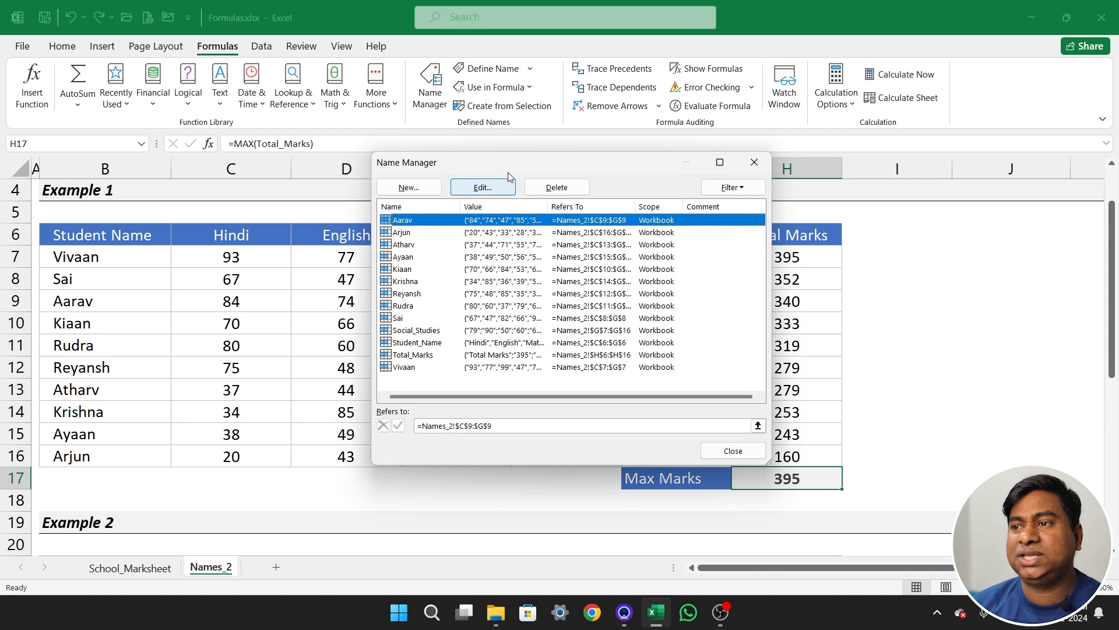
{"action": "left_click_drag", "start_coordinate": [475, 164], "coordinate": [537, 165]}
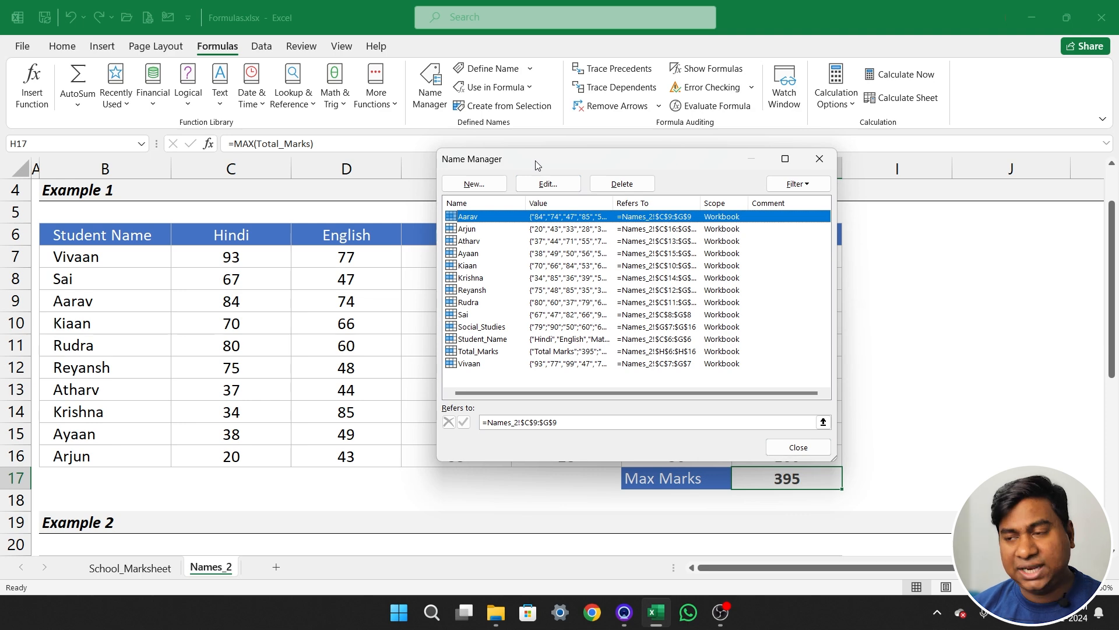
{"action": "key", "text": "shift+Down"}
{"action": "key", "text": "shift+Down"}
{"action": "key", "text": "shift+Down"}
{"action": "key", "text": "shift+Down"}
{"action": "key", "text": "shift+Down"}
{"action": "key", "text": "shift+Down"}
{"action": "key", "text": "shift+Down"}
{"action": "key", "text": "shift+Down"}
{"action": "key", "text": "shift+Down"}
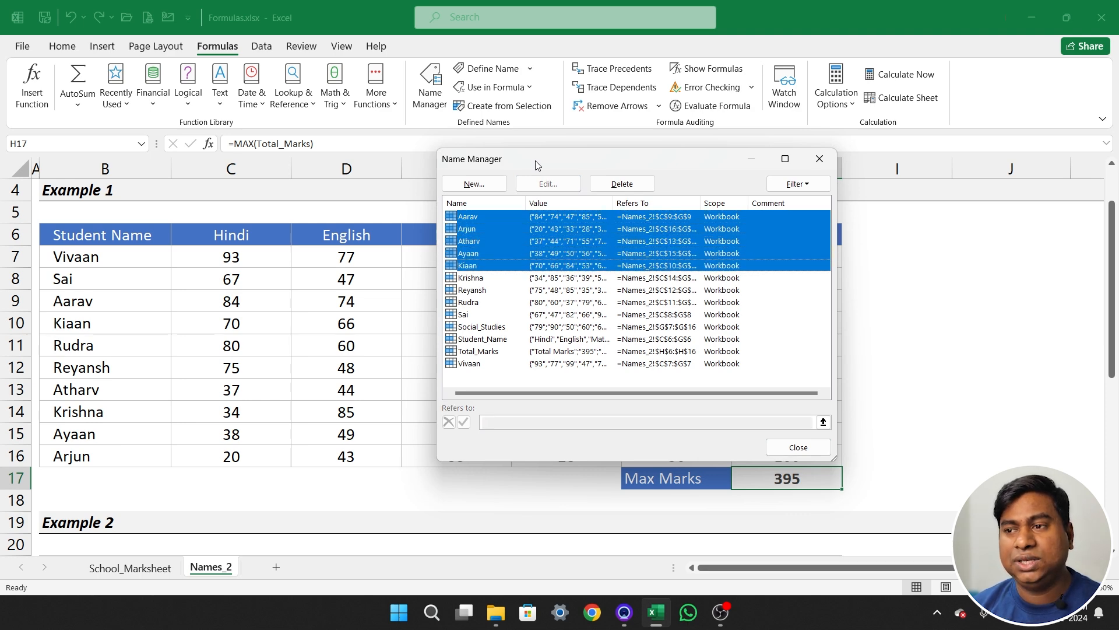
{"action": "key", "text": "shift+Down"}
{"action": "key", "text": "shift+Down"}
{"action": "key", "text": "shift+Down"}
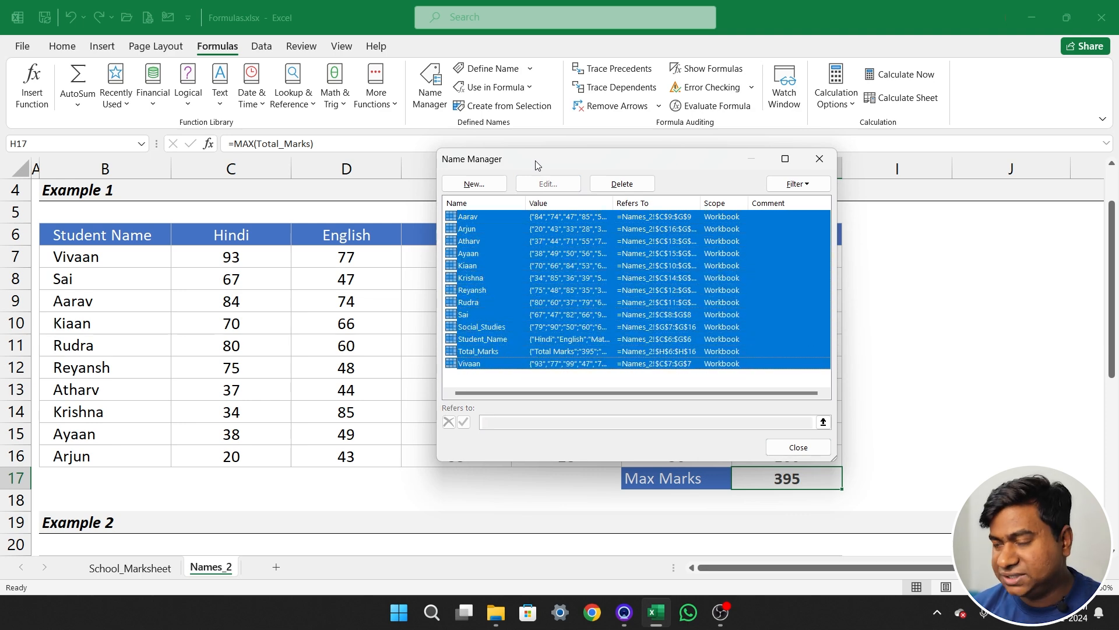
{"action": "key", "text": "Delete"}
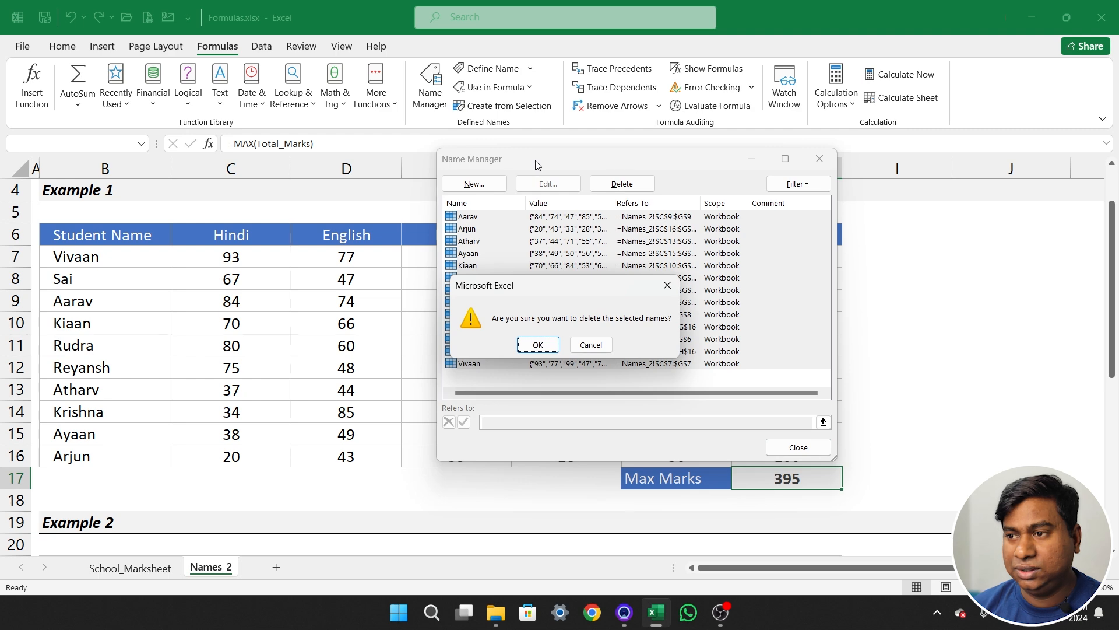
{"action": "key", "text": "Return"}
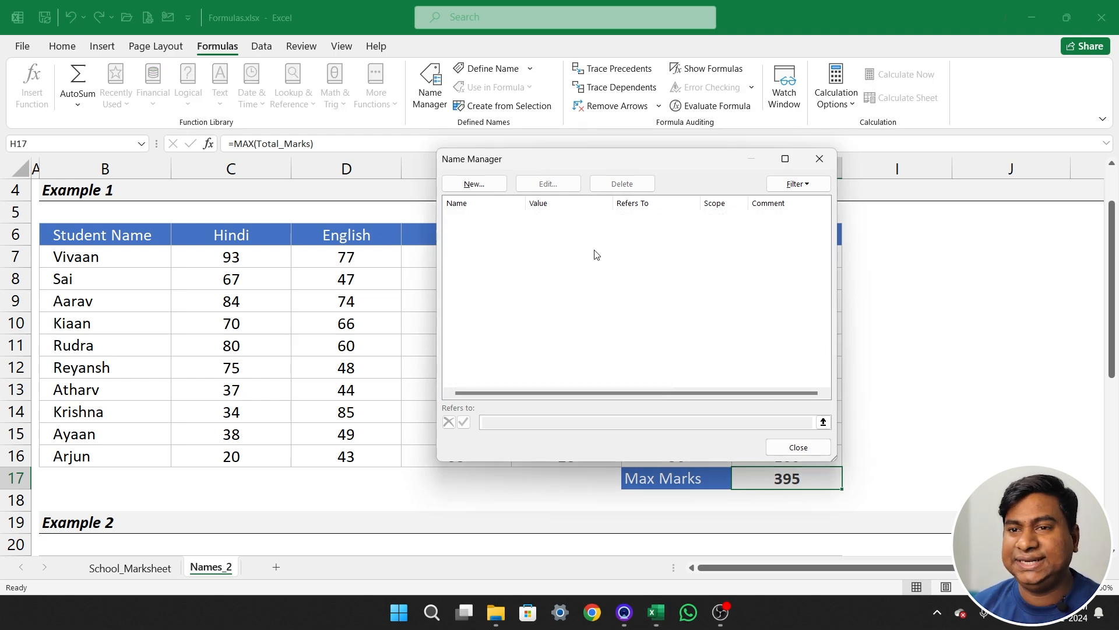
{"action": "left_click", "coordinate": [813, 448]}
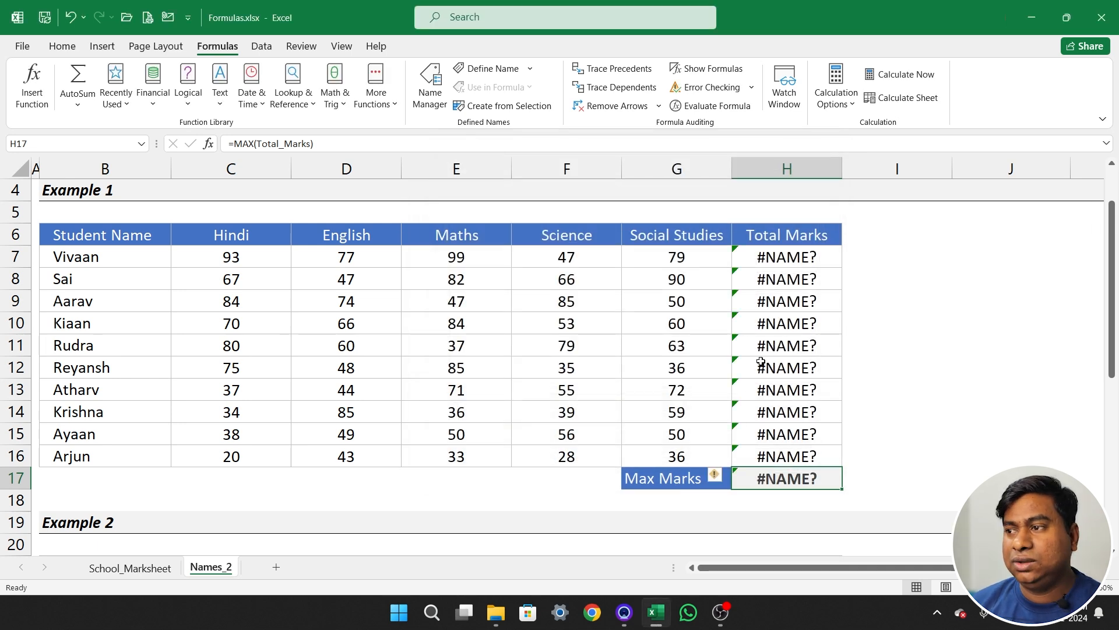
Clear the Total Marks and Max Marks formulas from cells H7:H17
{"action": "left_click_drag", "start_coordinate": [797, 257], "coordinate": [800, 474]}
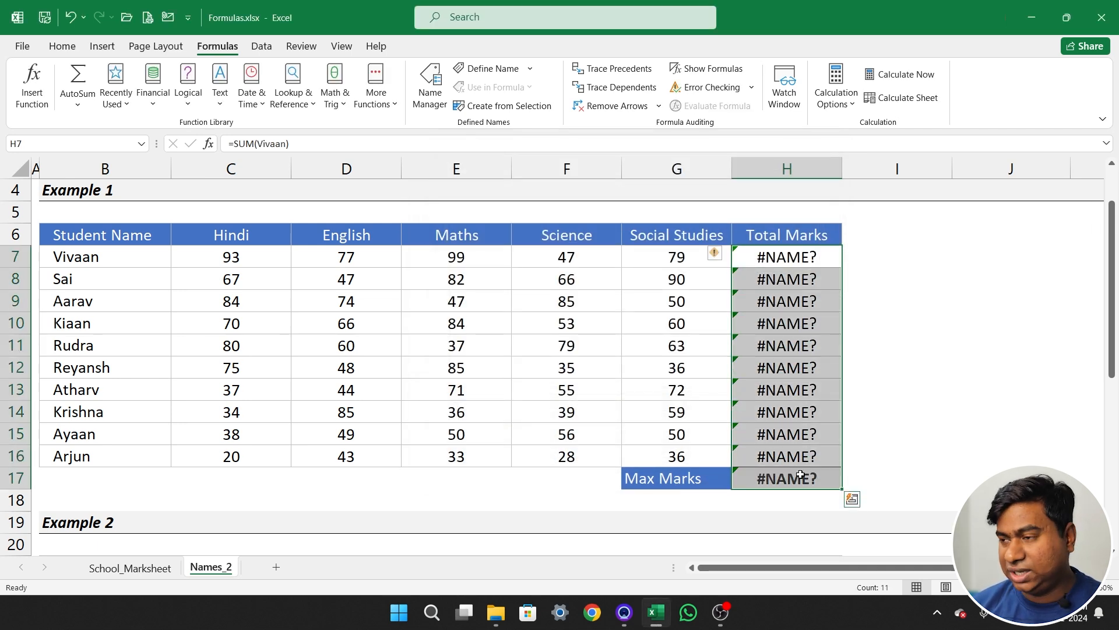
{"action": "key", "text": "Delete"}
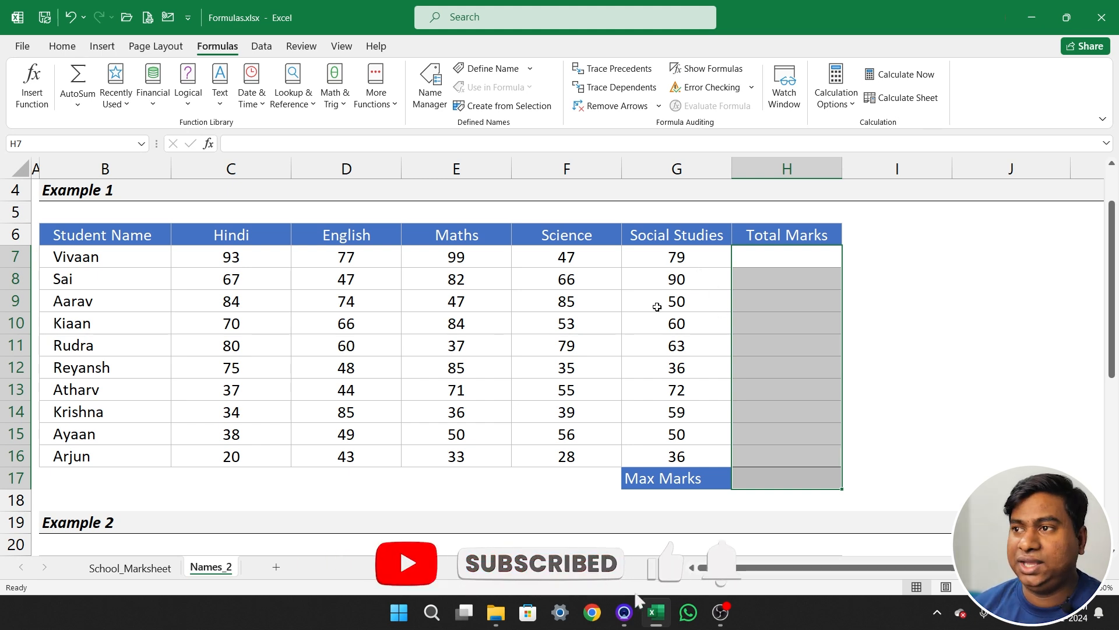
{"action": "left_click", "coordinate": [188, 298]}
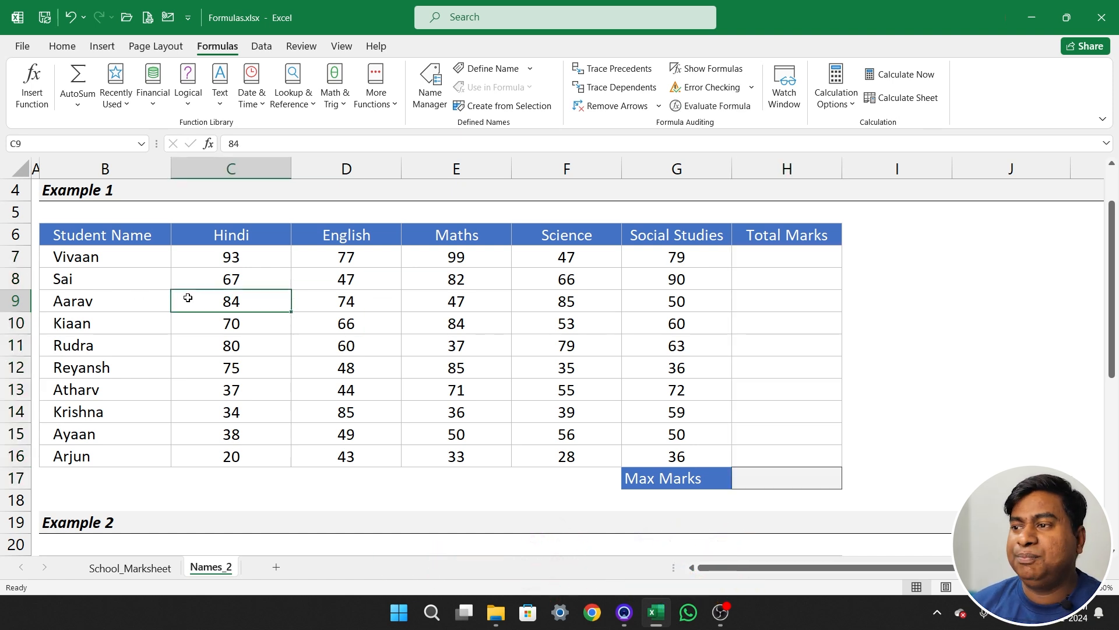
Define the name Social_Studies with Workbook scope for the Social Studies marks in G7:G16
{"action": "left_click_drag", "start_coordinate": [691, 257], "coordinate": [679, 458]}
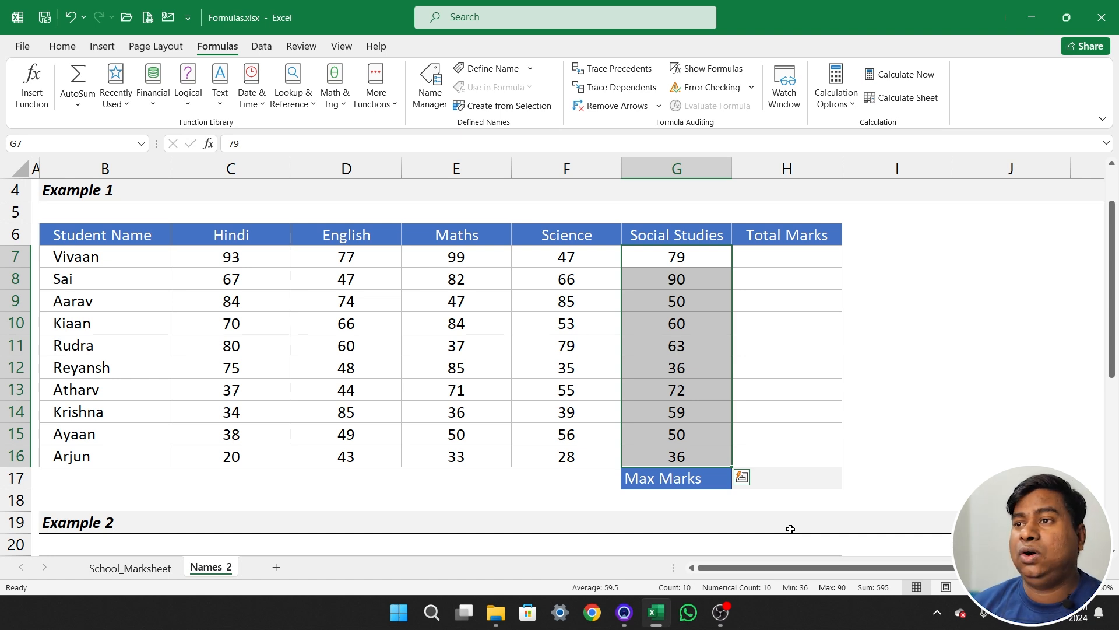
{"action": "left_click", "coordinate": [491, 74]}
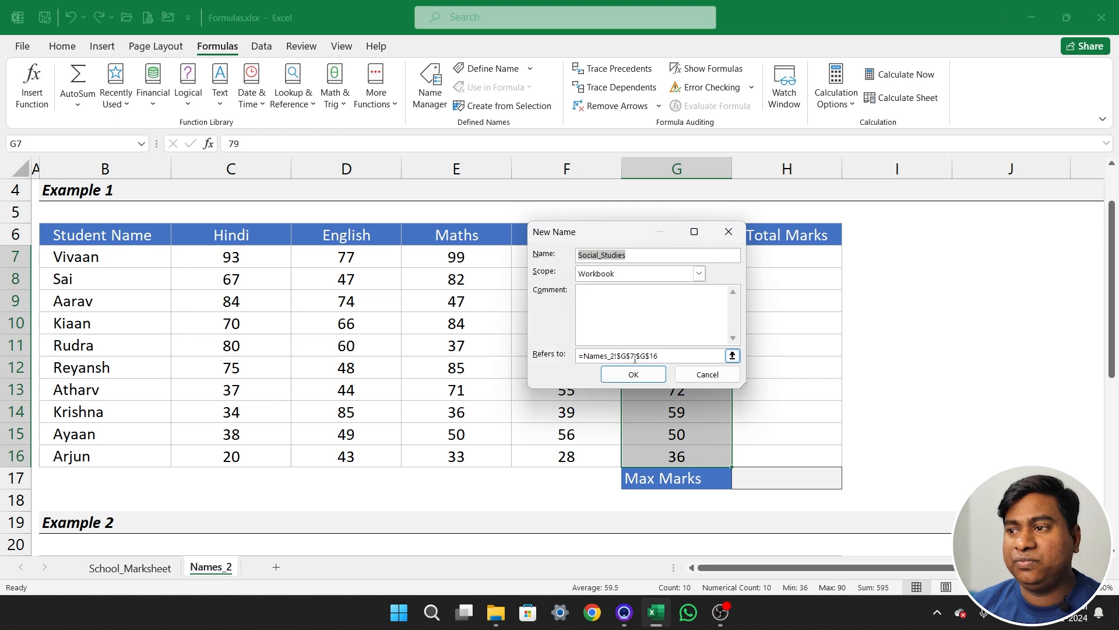
{"action": "left_click_drag", "start_coordinate": [650, 242], "coordinate": [475, 217]}
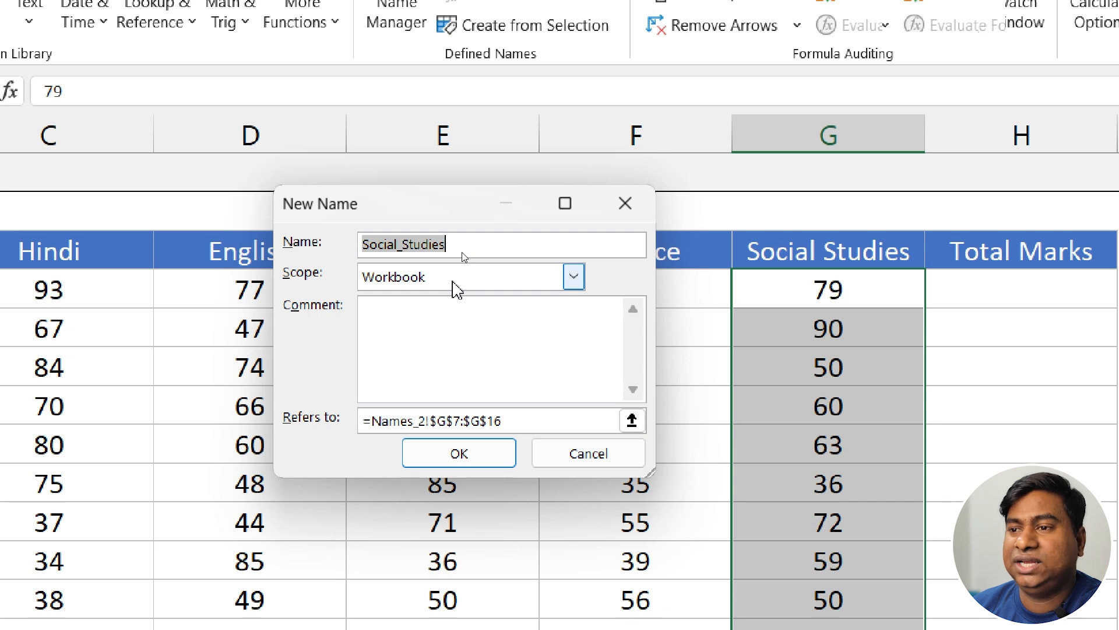
{"action": "left_click", "coordinate": [390, 329]}
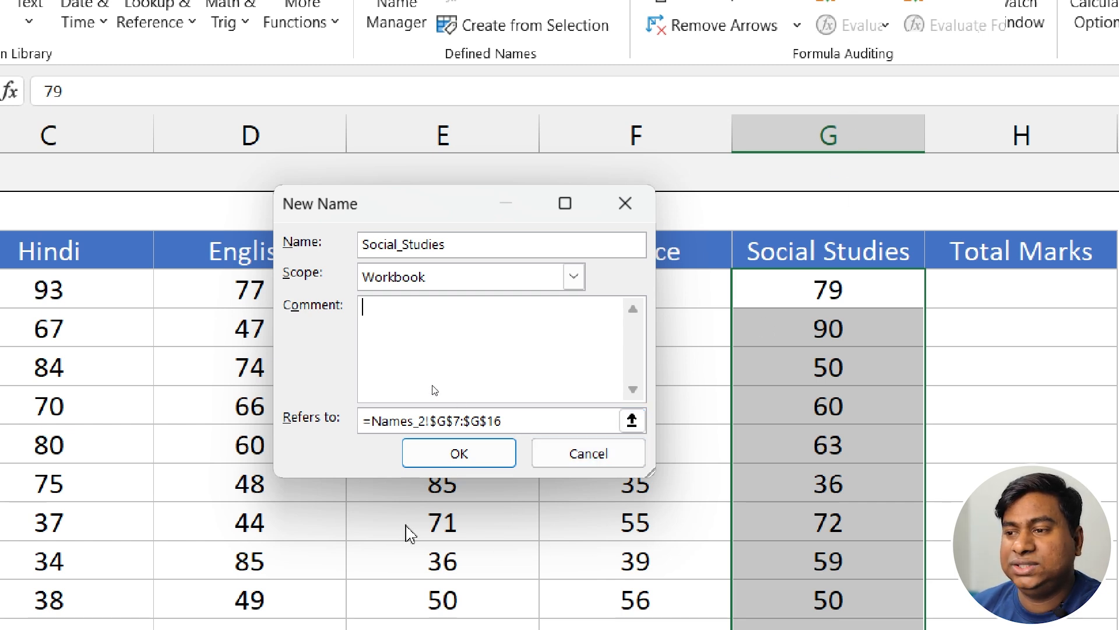
{"action": "left_click", "coordinate": [474, 460]}
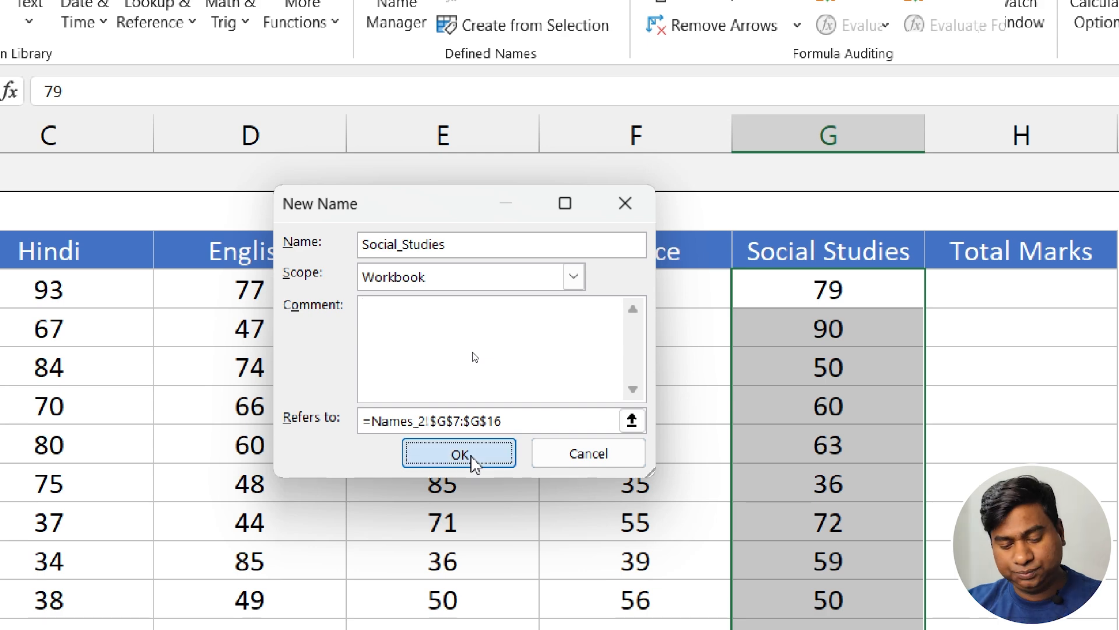
{"action": "key", "text": "ctrl+q"}
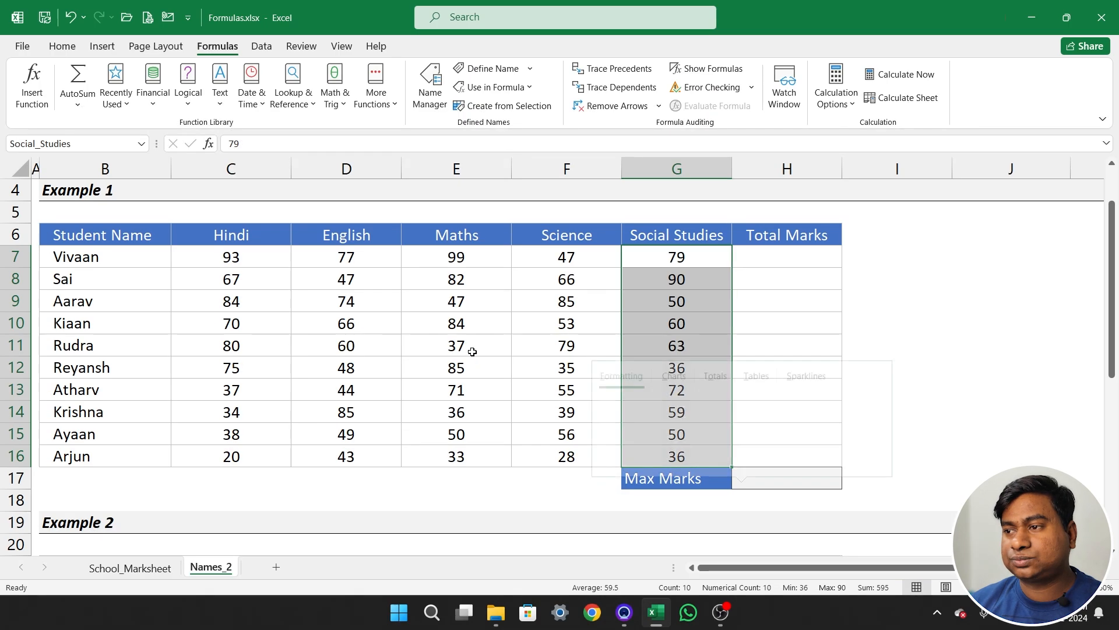
Try the formula =SUM(Social_Studies) in cell J7, picking G7:G16 as its argument, and clear the cell again
{"action": "left_click", "coordinate": [787, 335]}
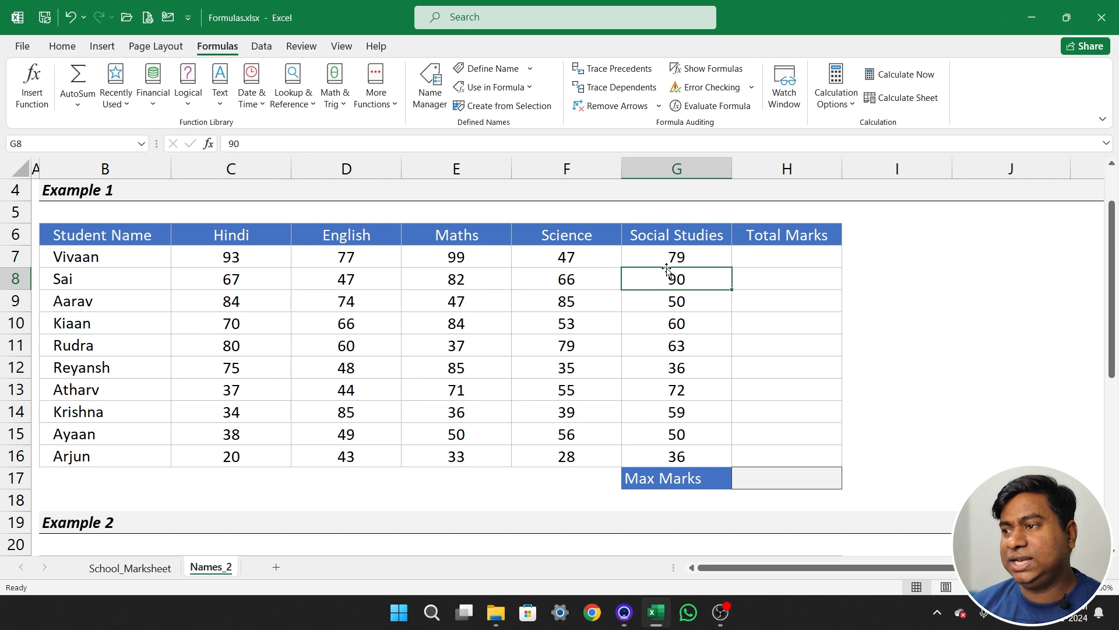
{"action": "left_click", "coordinate": [892, 252]}
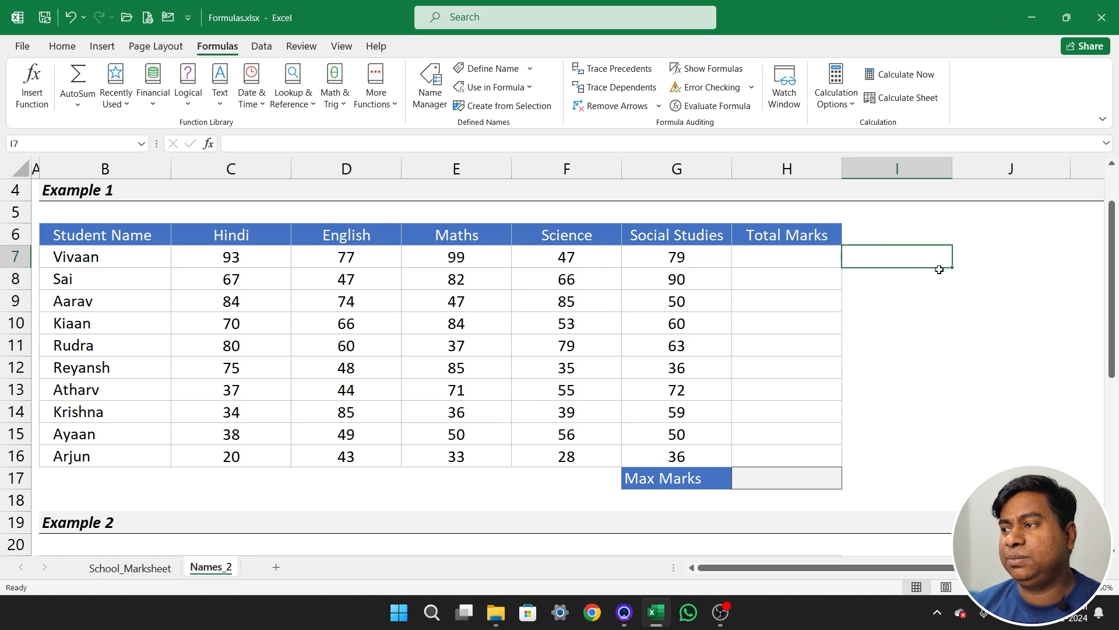
{"action": "left_click", "coordinate": [965, 254]}
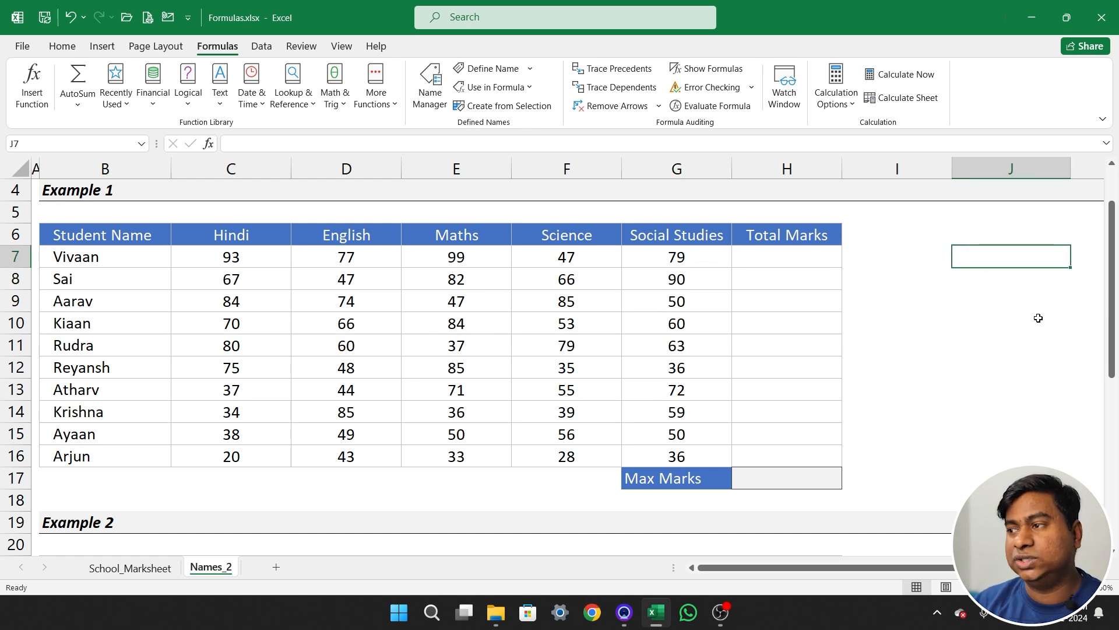
{"action": "type", "text": "=sum"}
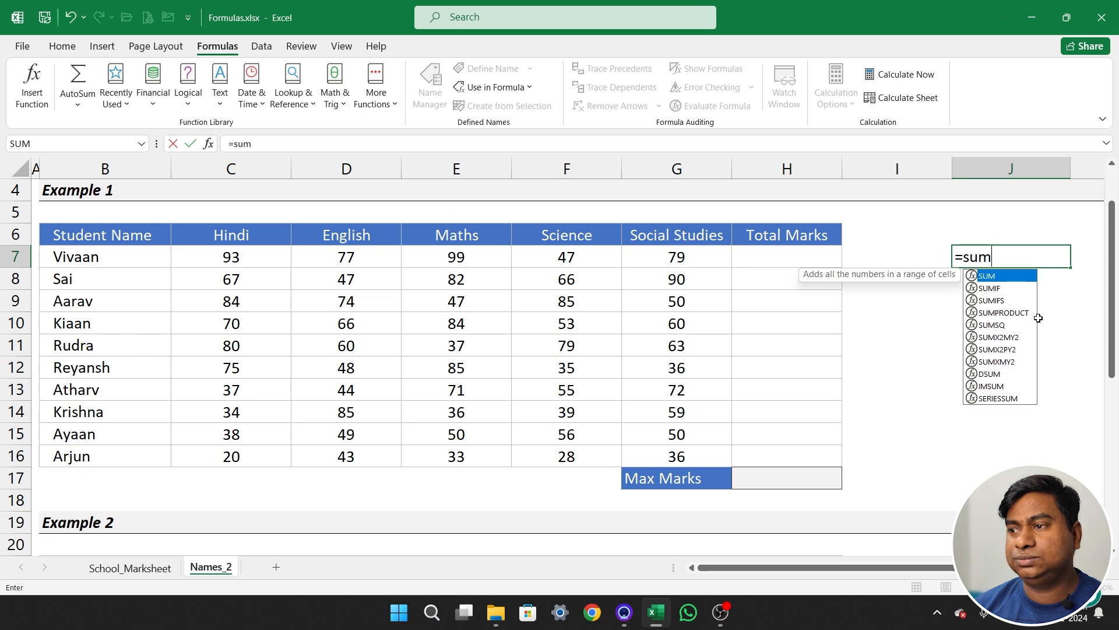
{"action": "key", "text": "Tab"}
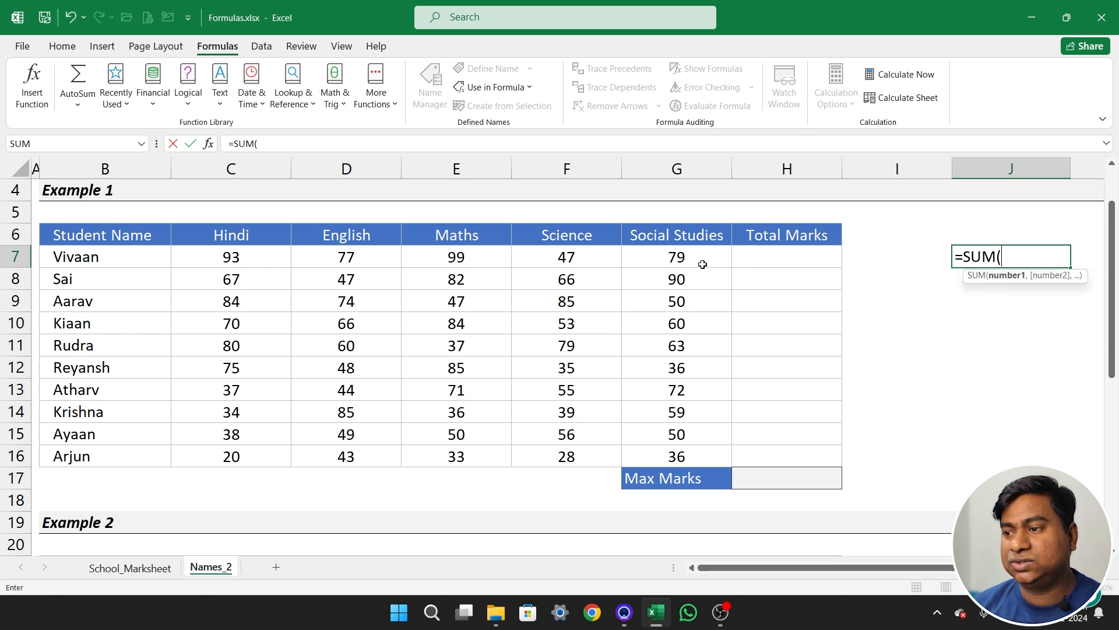
{"action": "left_click_drag", "start_coordinate": [702, 264], "coordinate": [709, 459]}
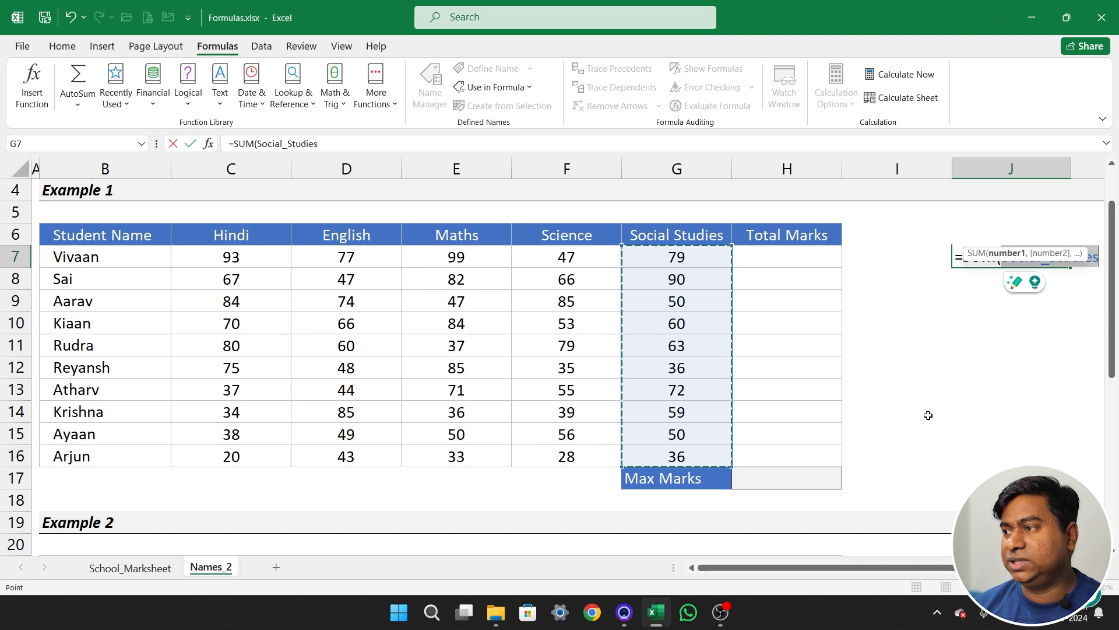
{"action": "type", "text": ")"}
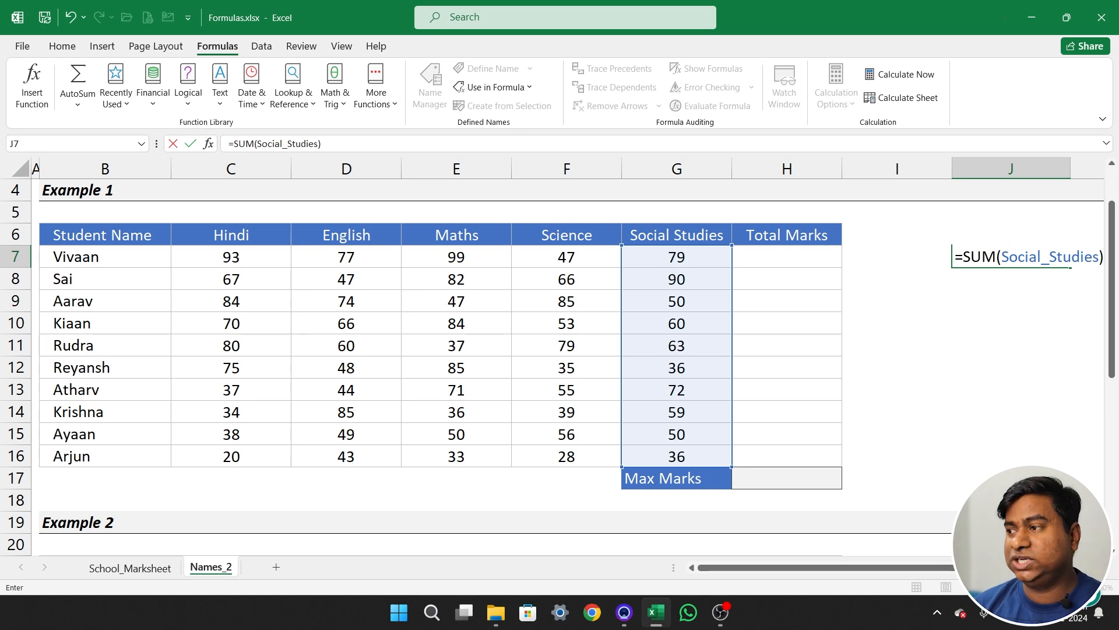
{"action": "key", "text": "Return"}
{"action": "key", "text": "Up"}
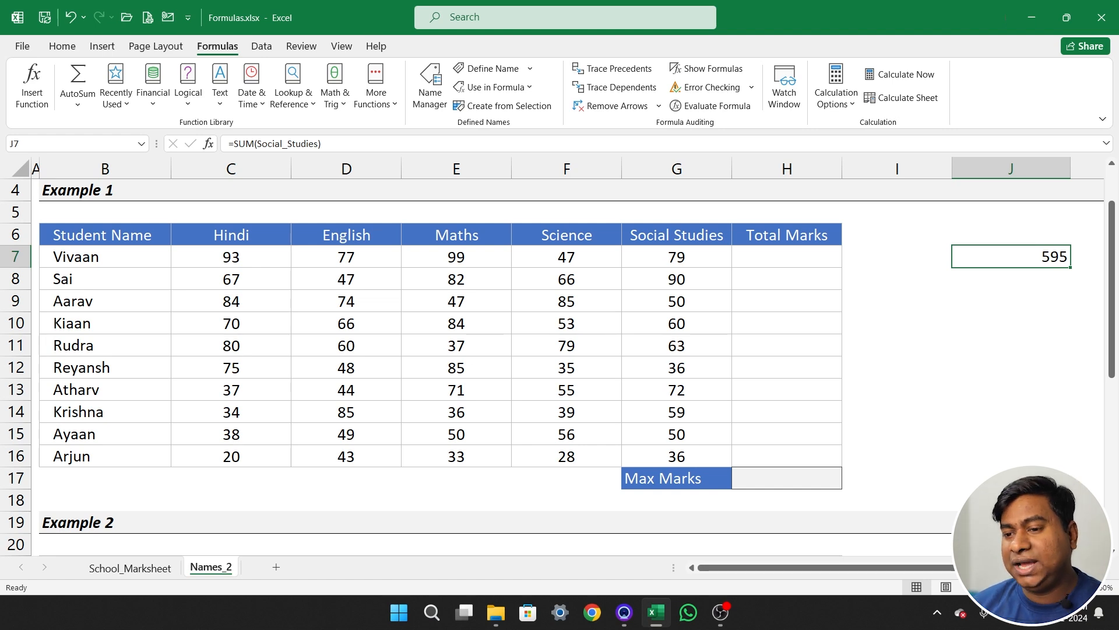
{"action": "key", "text": "Delete"}
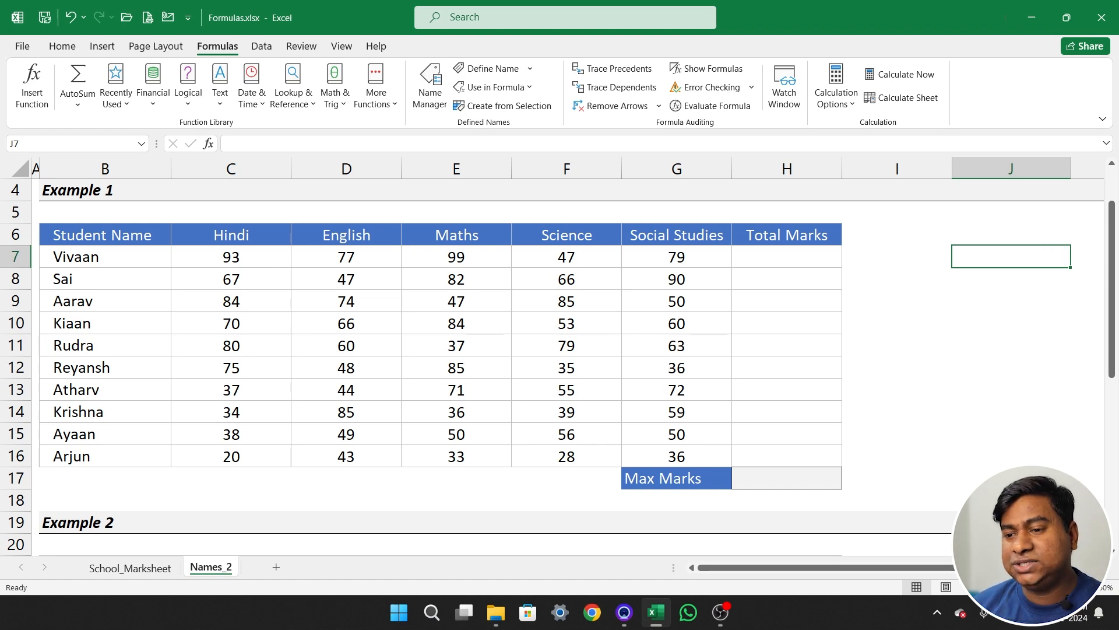
Add a new worksheet and enter the formula =SUM(Social_Studies) in cell D2
{"action": "left_click", "coordinate": [276, 571]}
{"action": "left_click", "coordinate": [166, 197]}
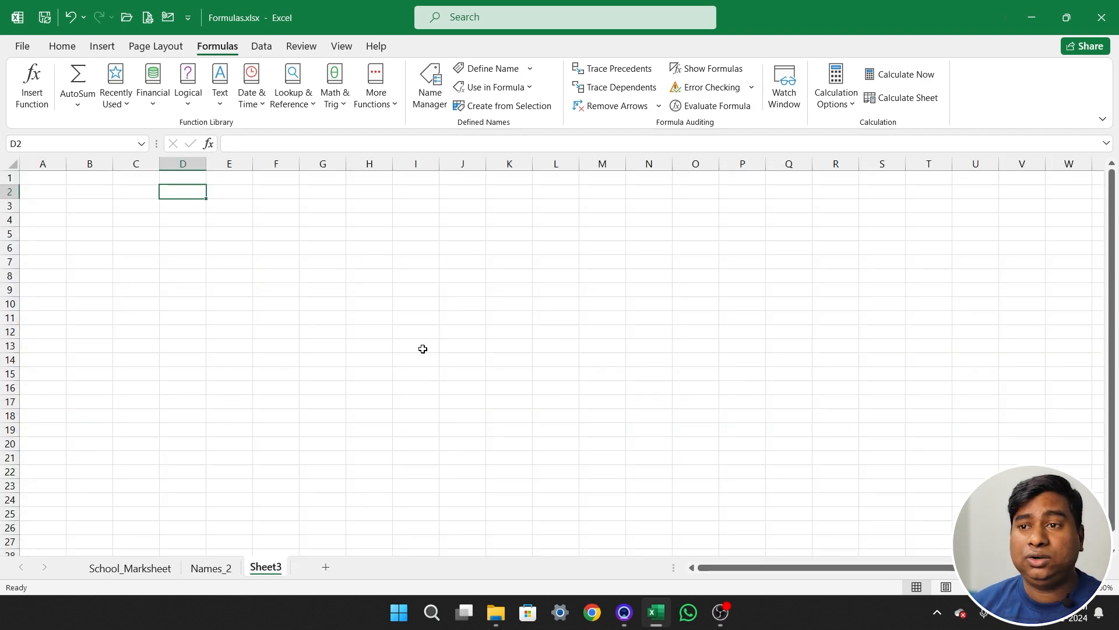
{"action": "scroll", "coordinate": [356, 320], "scroll_direction": "up", "scroll_amount": 5}
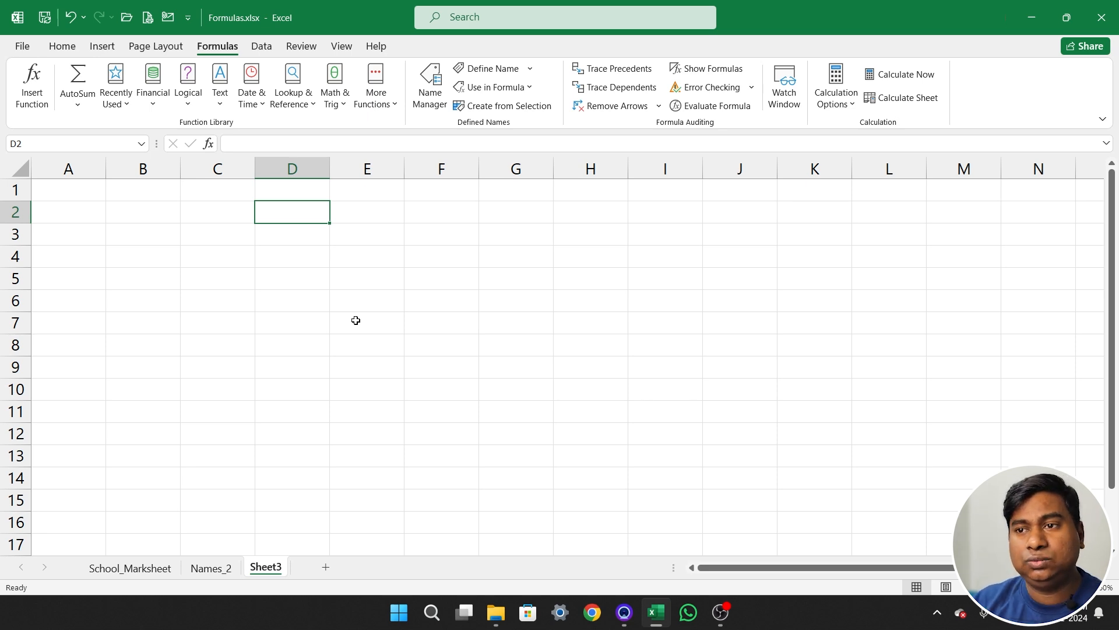
{"action": "type", "text": "=sum"}
{"action": "key", "text": "Tab"}
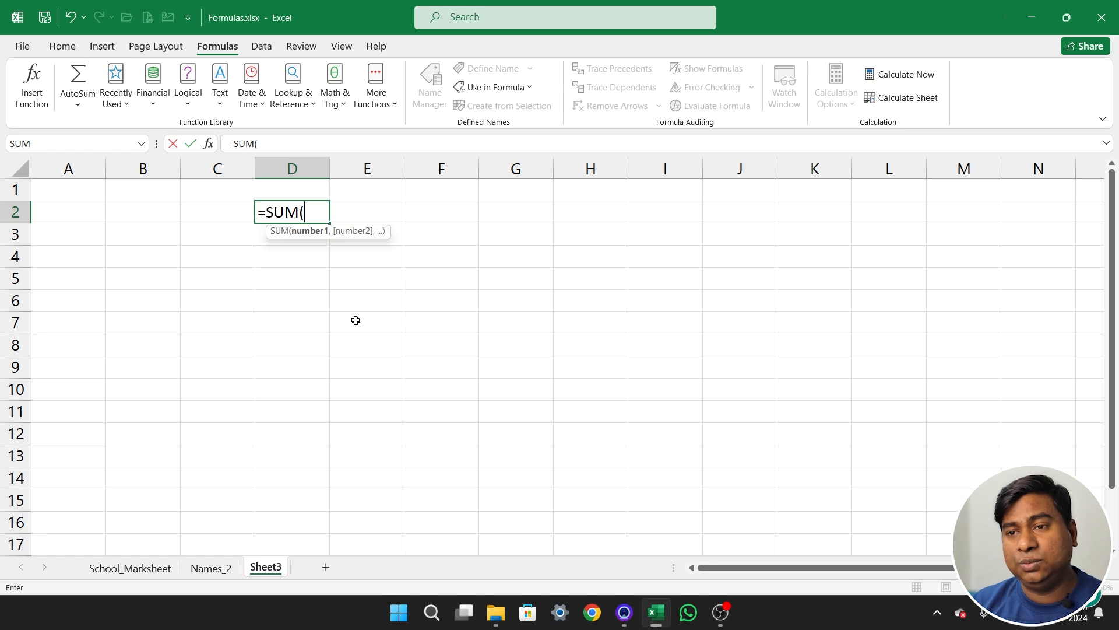
{"action": "type", "text": "s"}
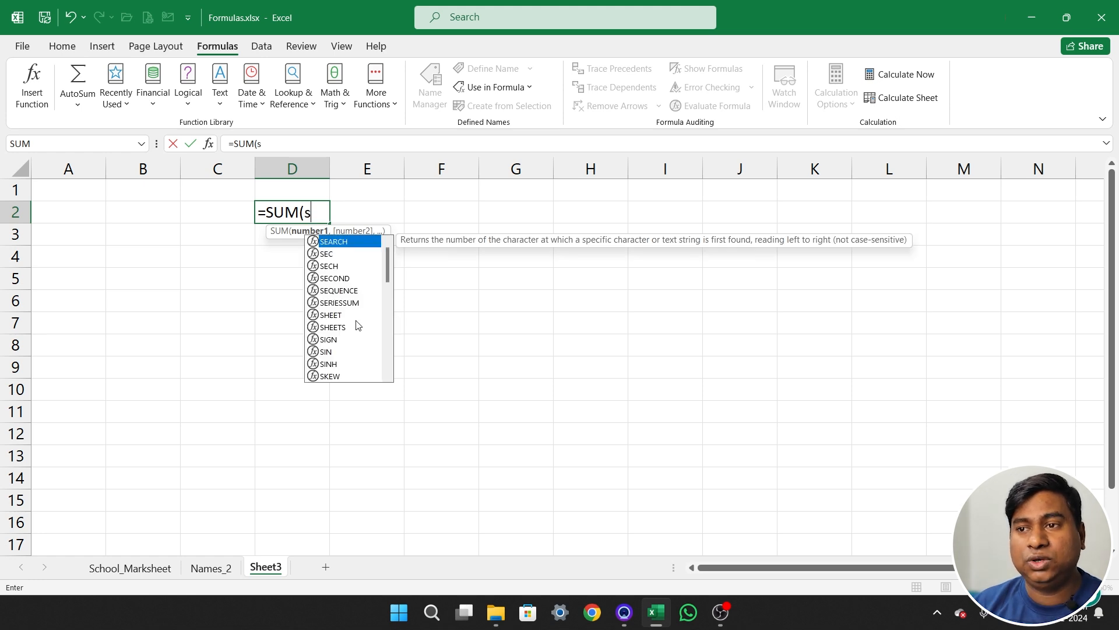
{"action": "type", "text": "o"}
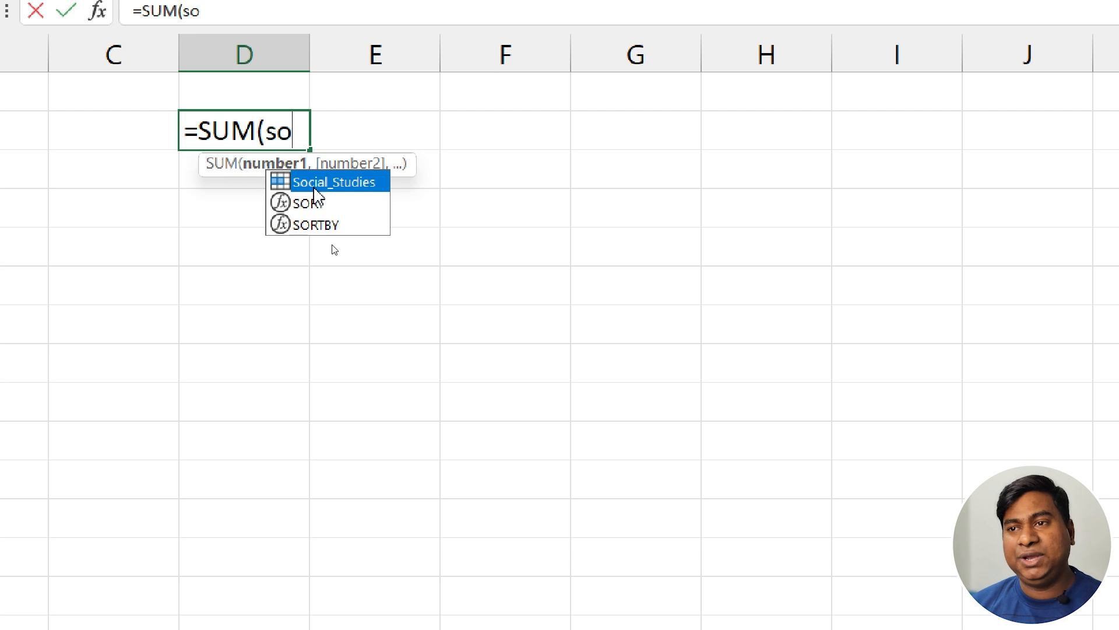
{"action": "double_click", "coordinate": [314, 186]}
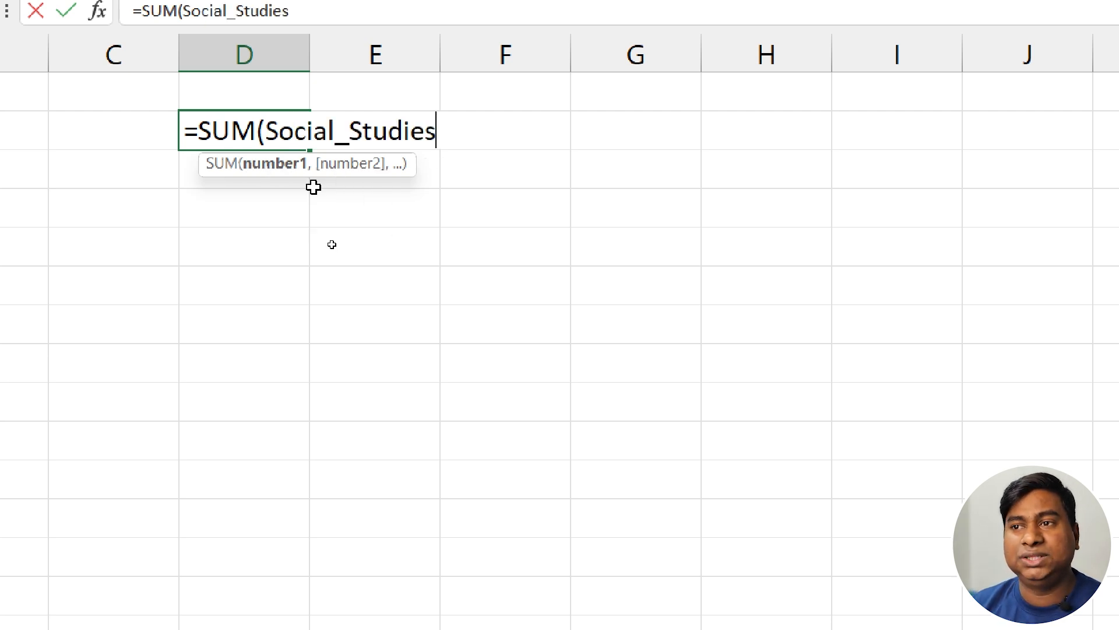
{"action": "type", "text": ")"}
{"action": "key", "text": "Return"}
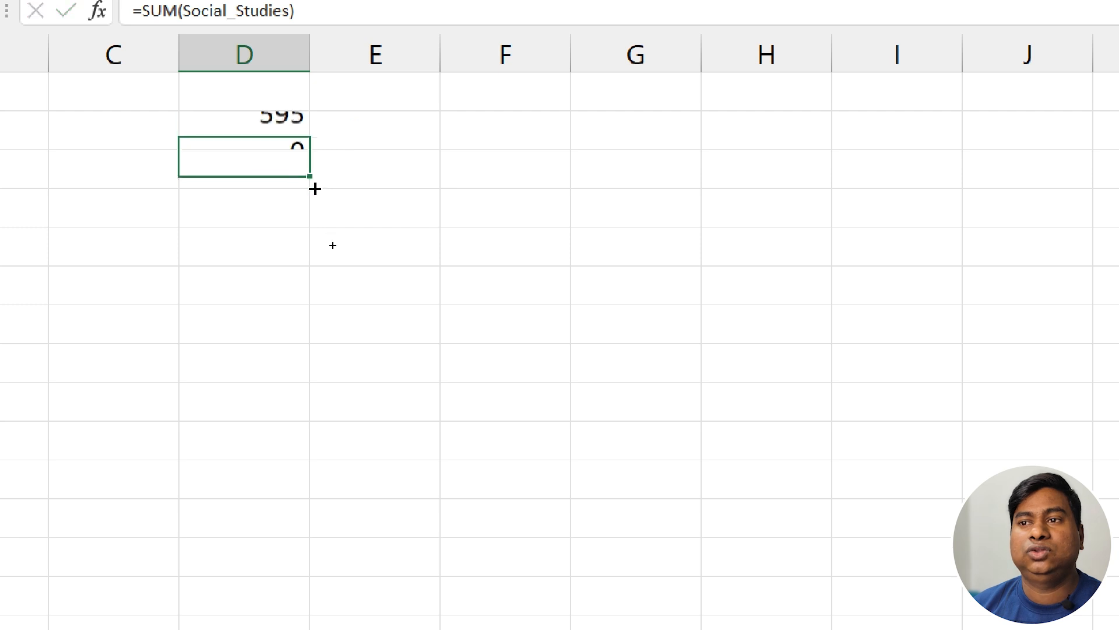
{"action": "key", "text": "Up"}
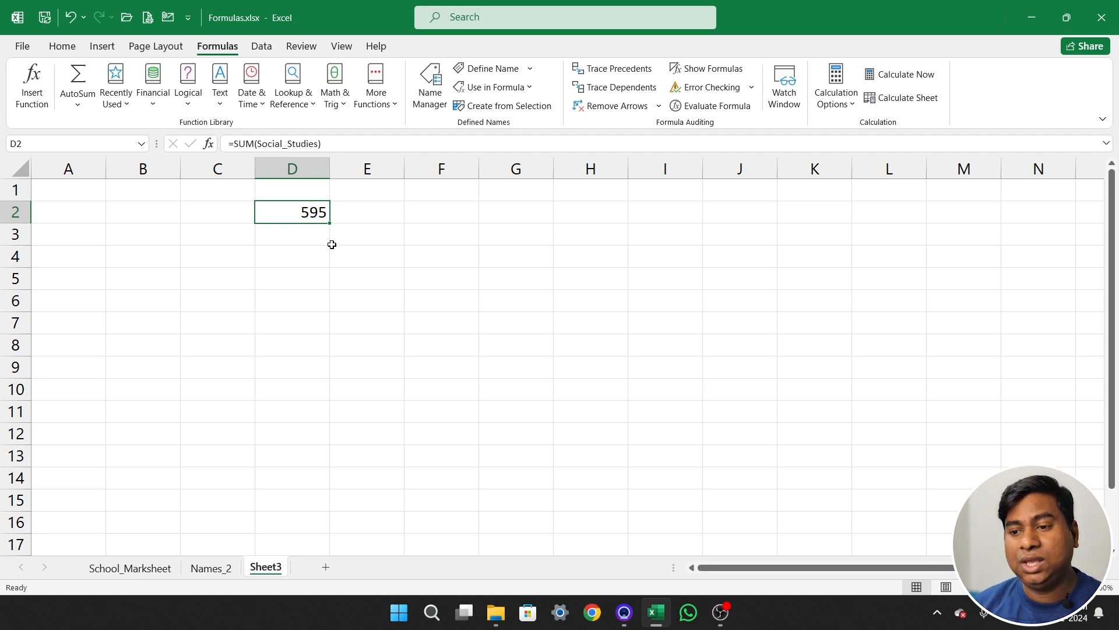
Define a Workbook-scope name for the marks in C8:G8 of the Names_2 sheet, accepting the suggested student's name
{"action": "key", "text": "ctrl+Page_Up"}
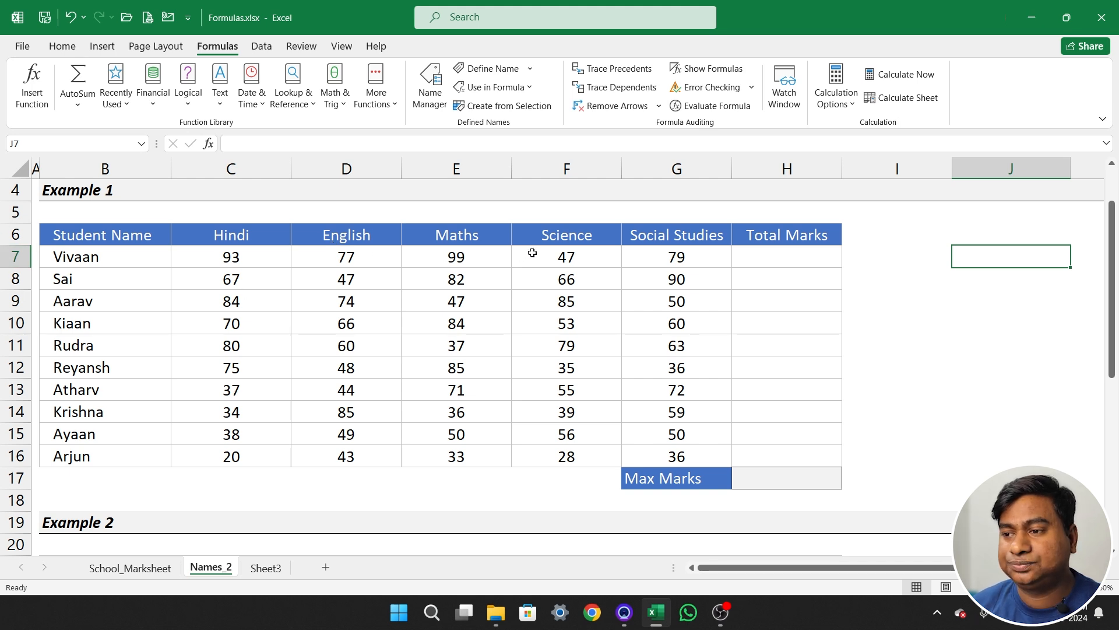
{"action": "left_click_drag", "start_coordinate": [532, 255], "coordinate": [532, 452]}
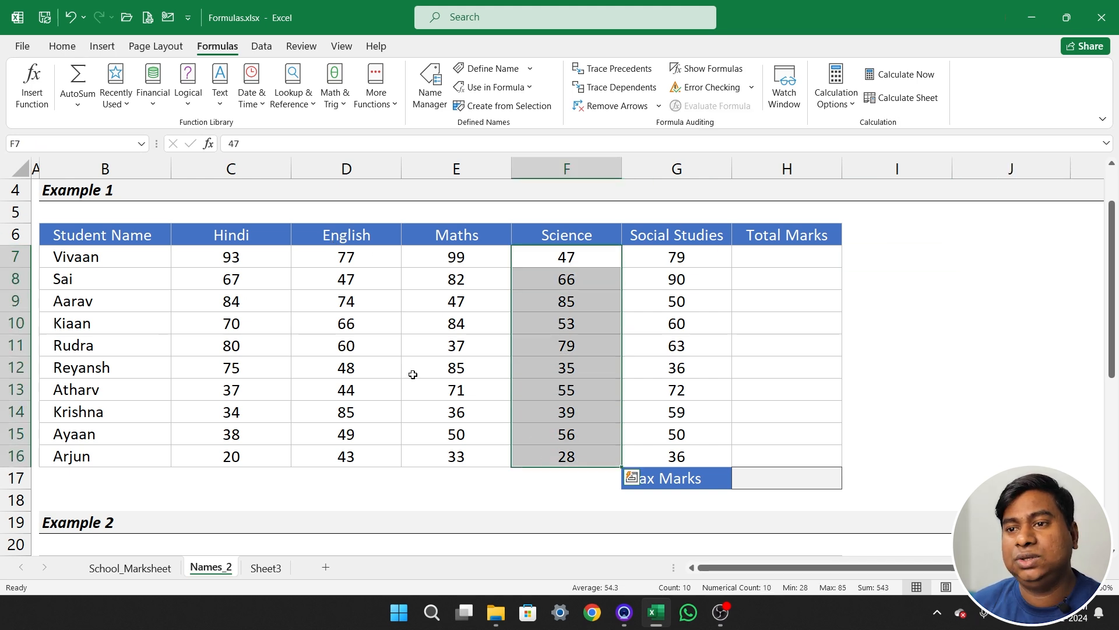
{"action": "left_click", "coordinate": [352, 367]}
{"action": "left_click_drag", "start_coordinate": [212, 278], "coordinate": [680, 281]}
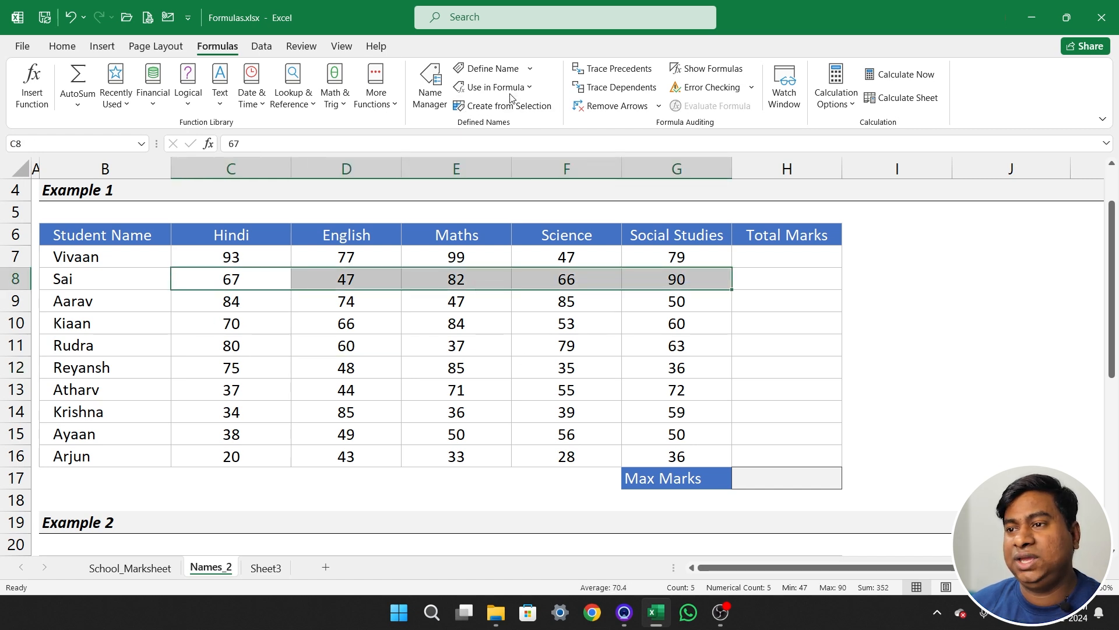
{"action": "left_click", "coordinate": [493, 68]}
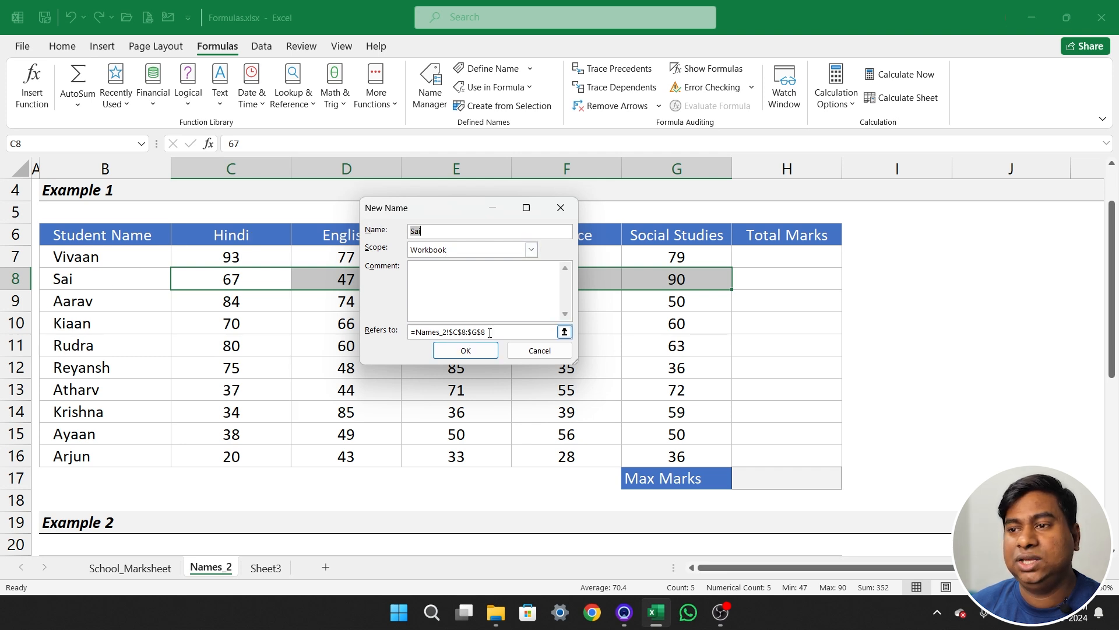
{"action": "left_click", "coordinate": [483, 351]}
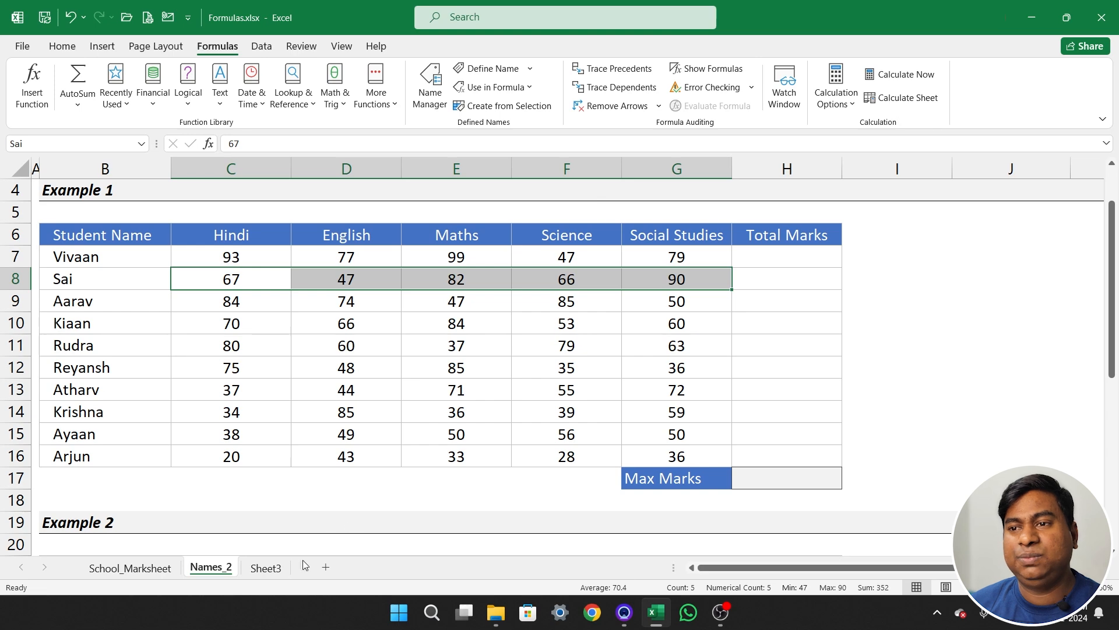
Enter a SUM formula in cell D4 of Sheet3, using the student's defined name for C8:G8 as its argument
{"action": "left_click", "coordinate": [272, 566]}
{"action": "left_click", "coordinate": [287, 236]}
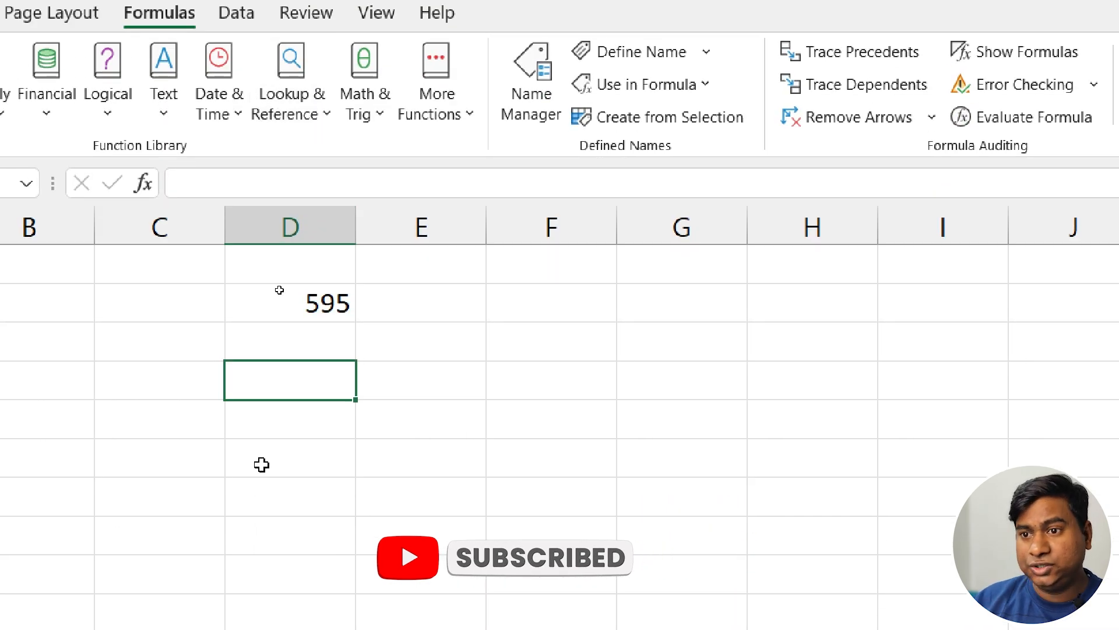
{"action": "type", "text": "=sum"}
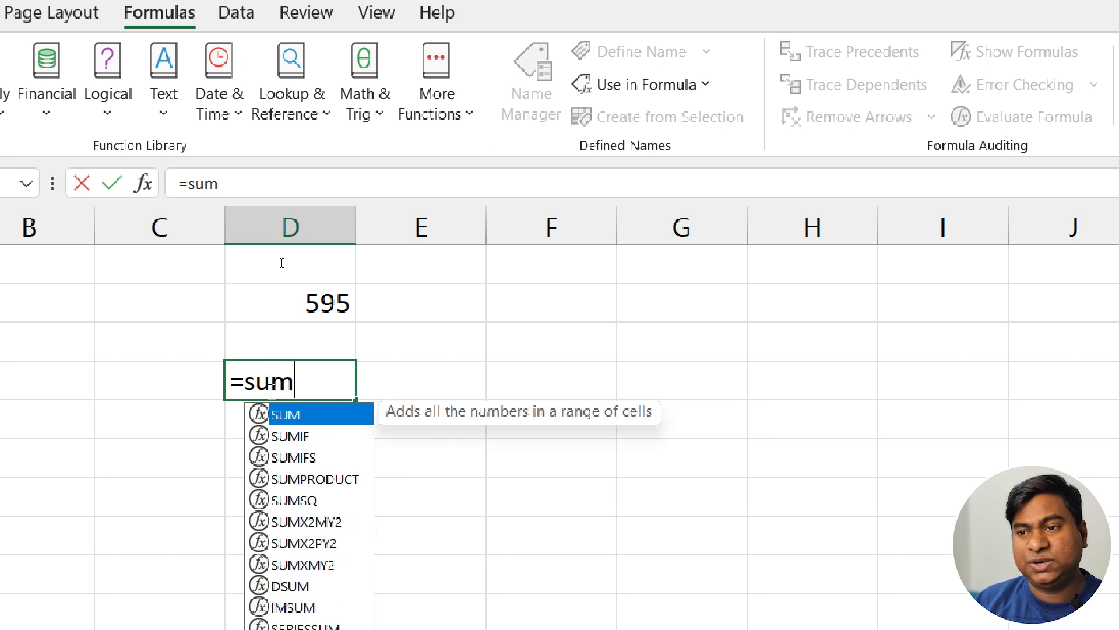
{"action": "key", "text": "Tab"}
{"action": "type", "text": "sai"}
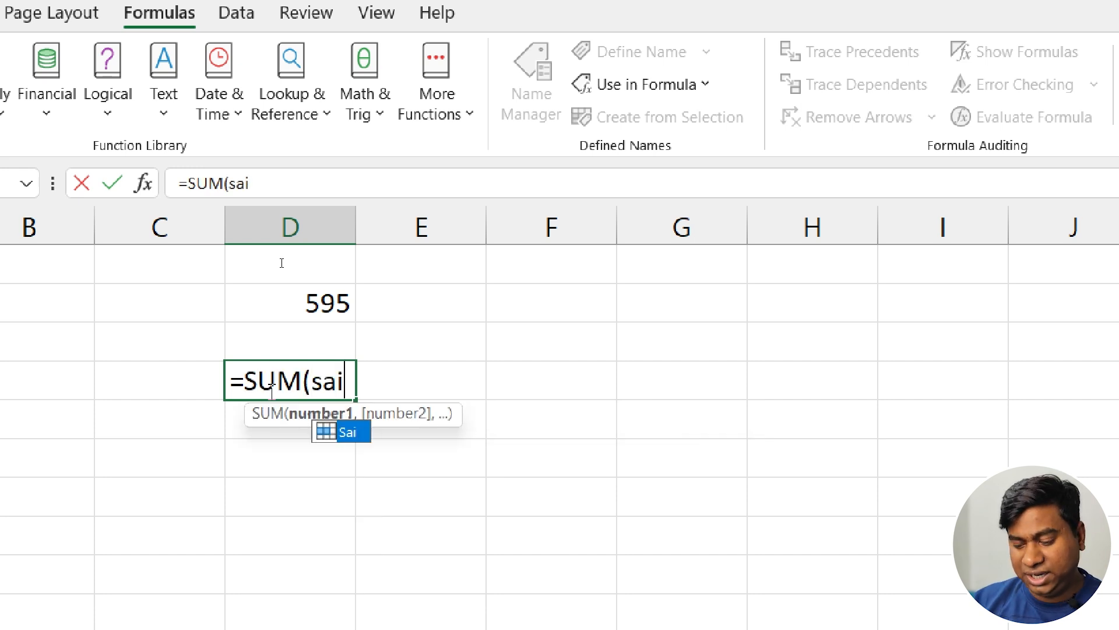
{"action": "key", "text": "Tab"}
{"action": "type", "text": ")"}
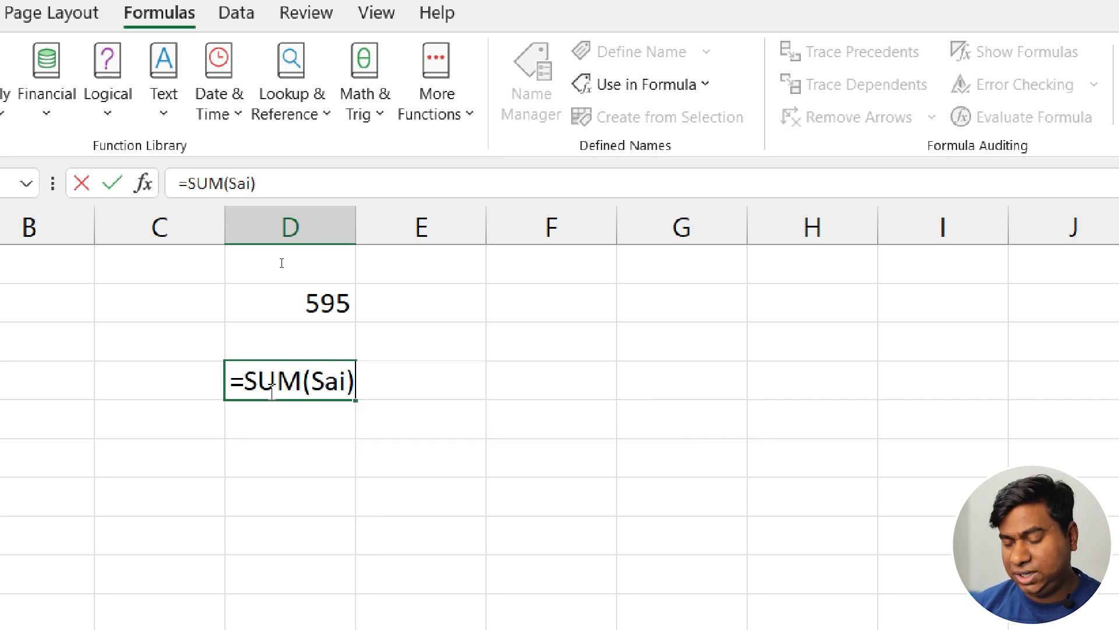
{"action": "key", "text": "Return"}
{"action": "left_click", "coordinate": [269, 391]}
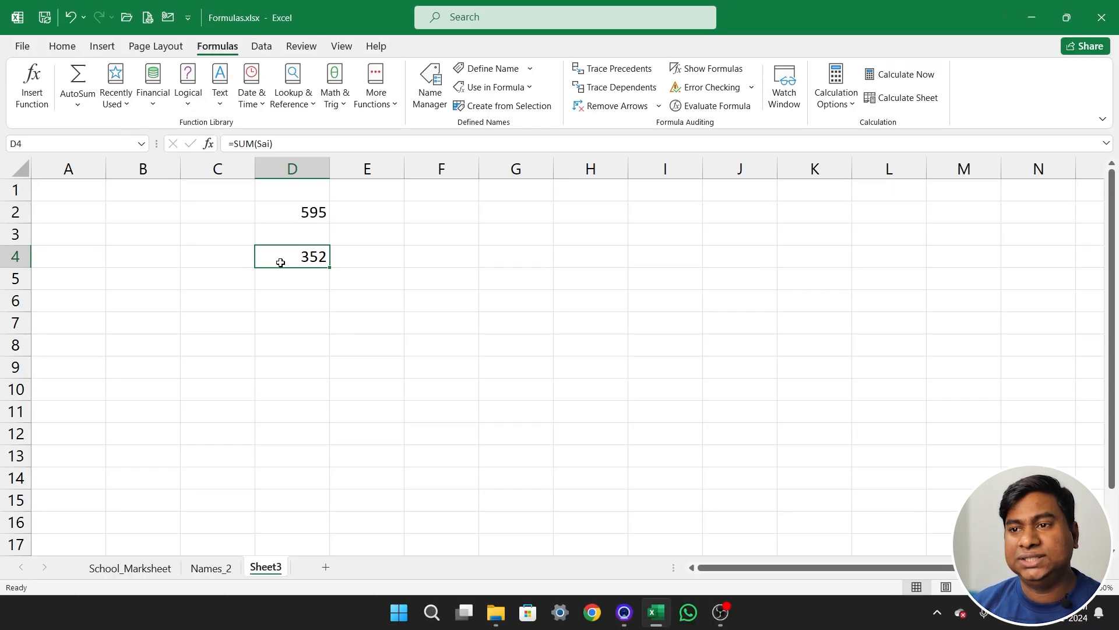
Return to the Names_2 sheet and delete Social_Studies and the student's defined name through the Name Manager
{"action": "key", "text": "ctrl+Page_Up"}
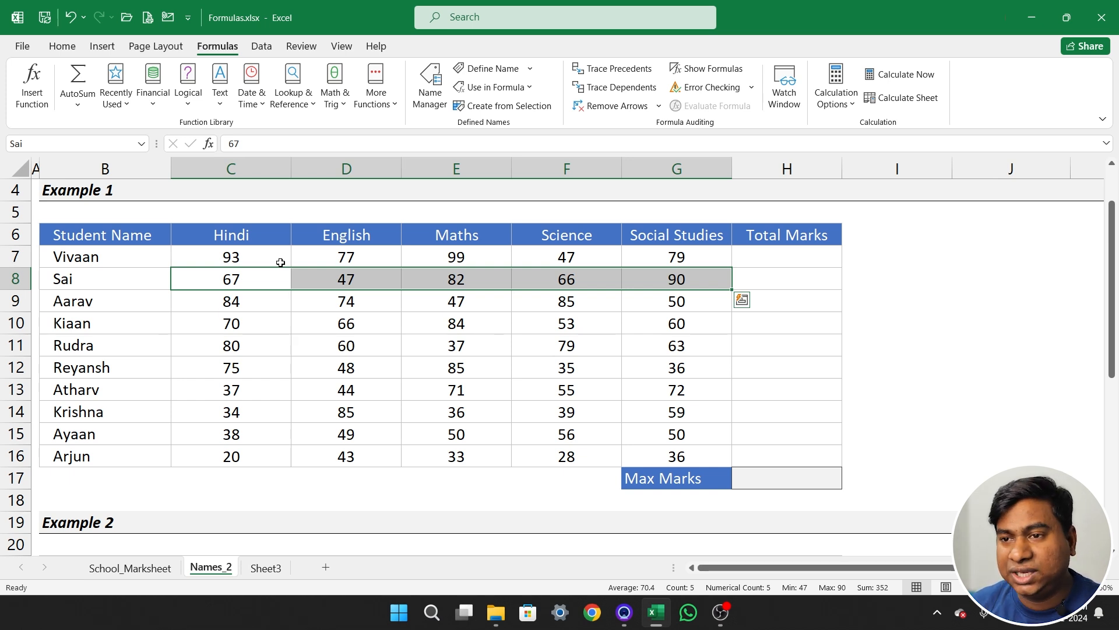
{"action": "left_click_drag", "start_coordinate": [239, 295], "coordinate": [632, 291]}
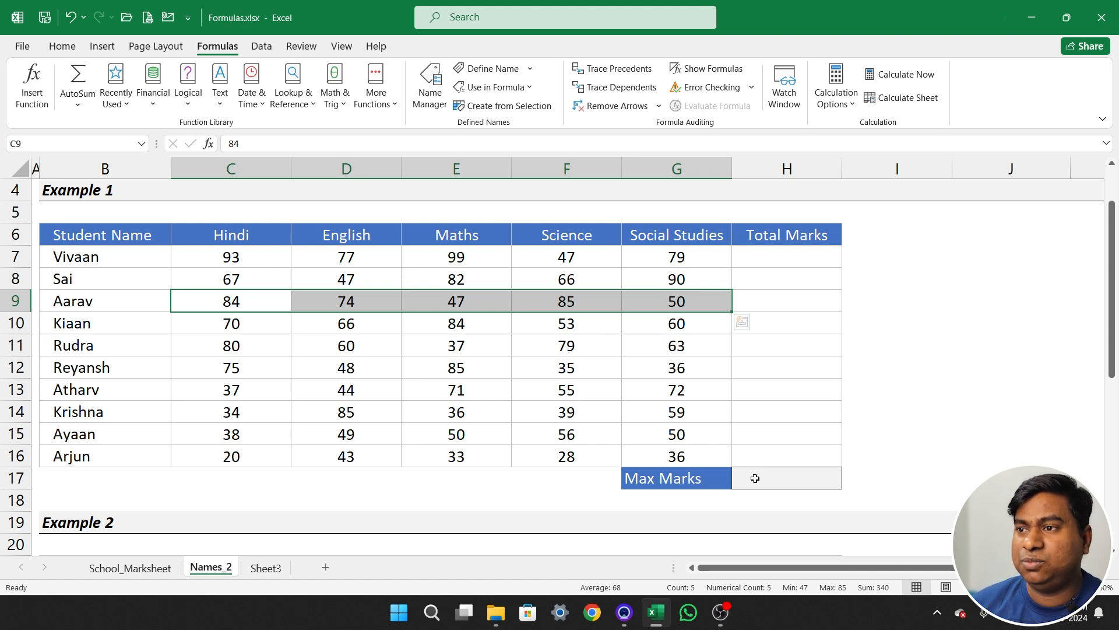
{"action": "left_click", "coordinate": [589, 324]}
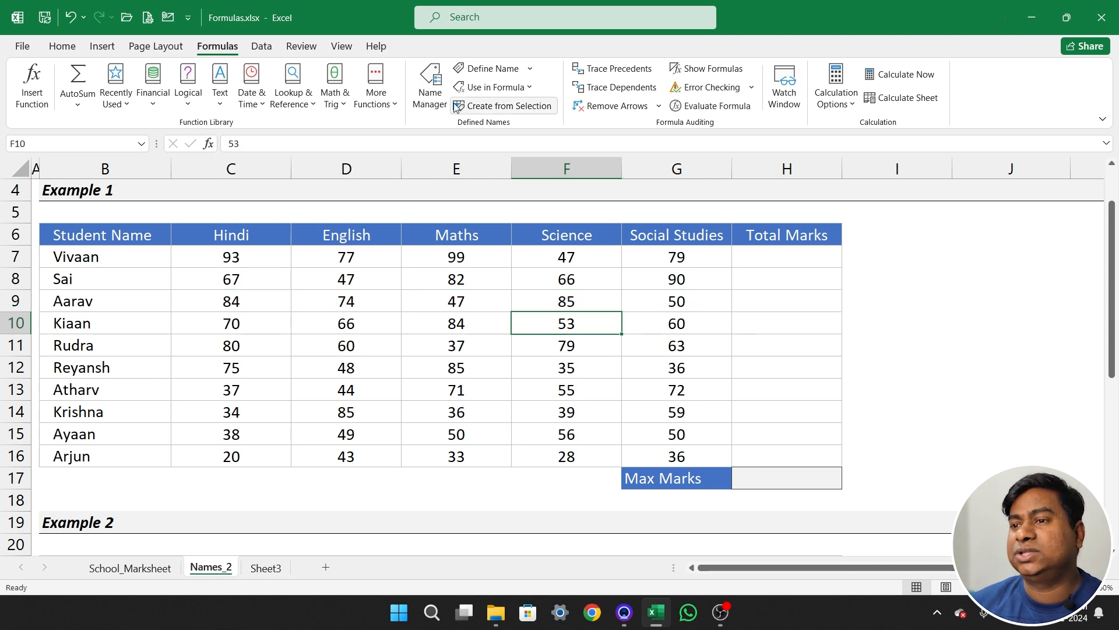
{"action": "left_click", "coordinate": [429, 93]}
{"action": "left_click_drag", "start_coordinate": [336, 227], "coordinate": [320, 194]}
{"action": "key", "text": "Delete"}
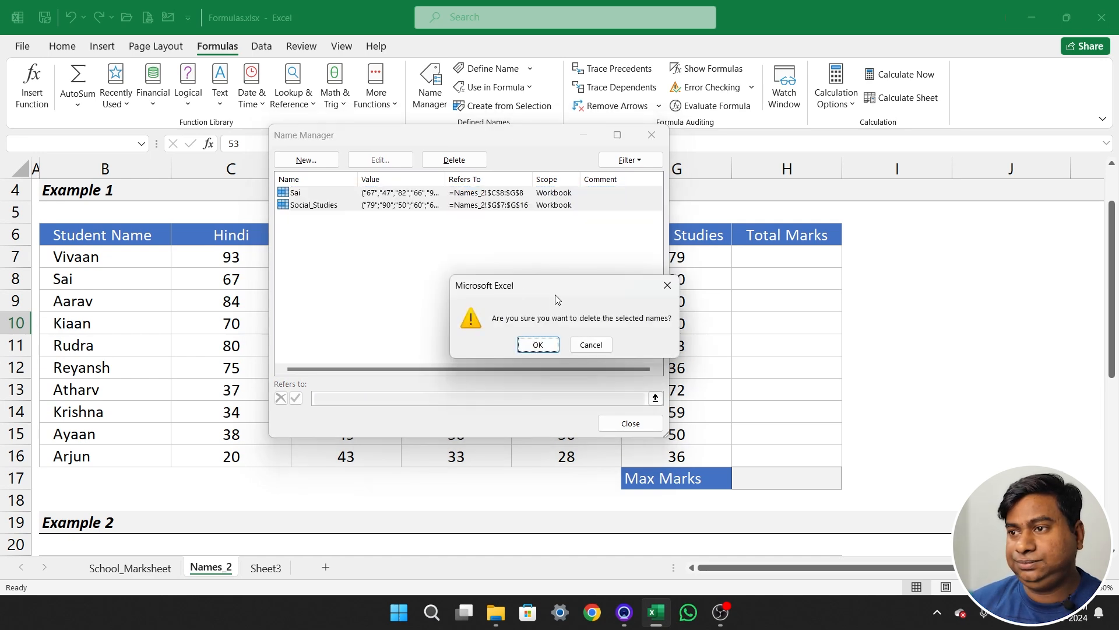
{"action": "left_click", "coordinate": [541, 344]}
{"action": "left_click", "coordinate": [630, 423]}
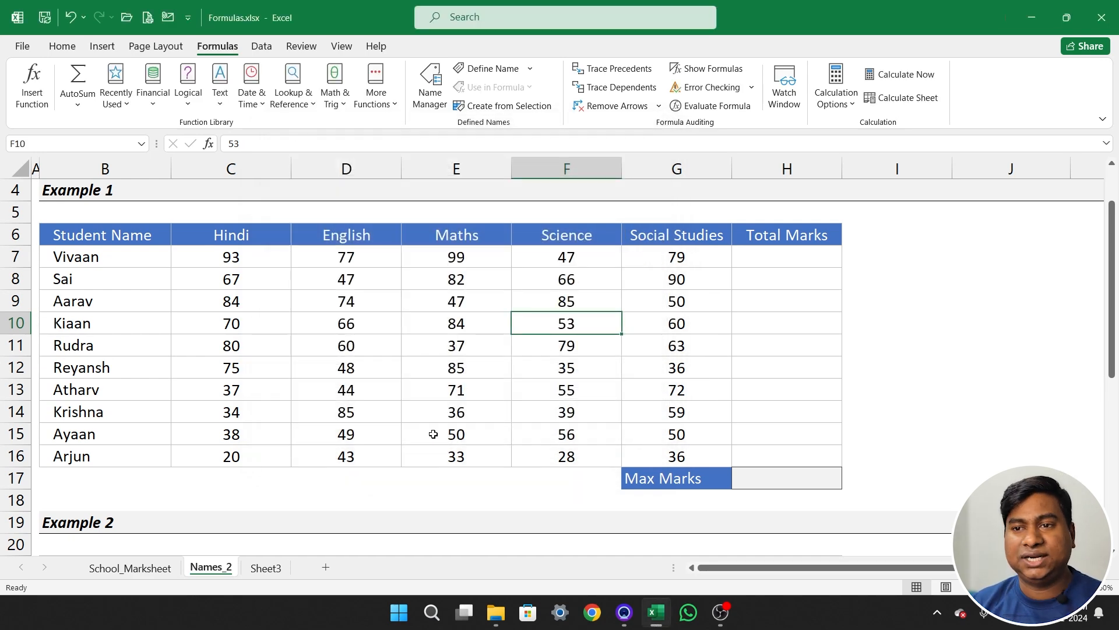
Create names from the left column of the selection B7:G16 and review them in the Name Manager
{"action": "left_click", "coordinate": [394, 365]}
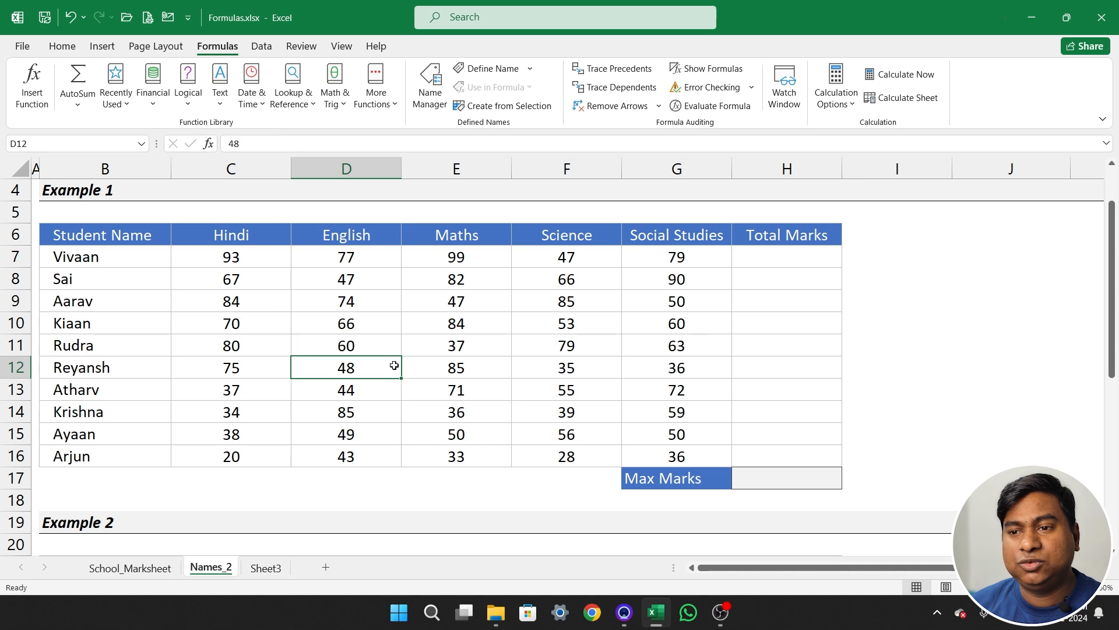
{"action": "left_click_drag", "start_coordinate": [131, 234], "coordinate": [671, 446]}
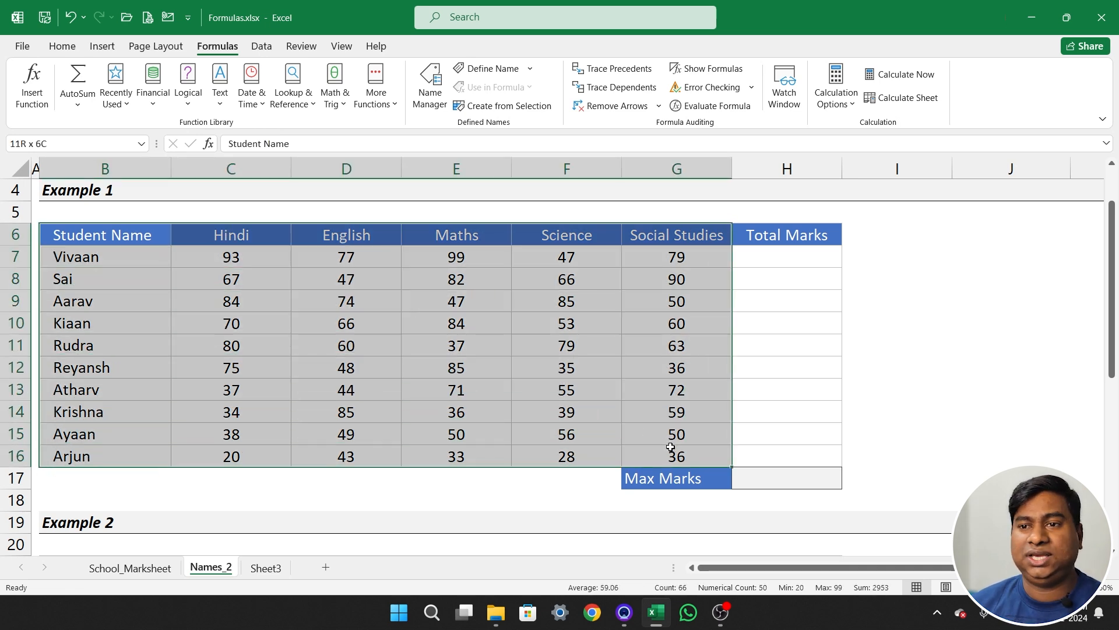
{"action": "left_click_drag", "start_coordinate": [141, 257], "coordinate": [660, 453]}
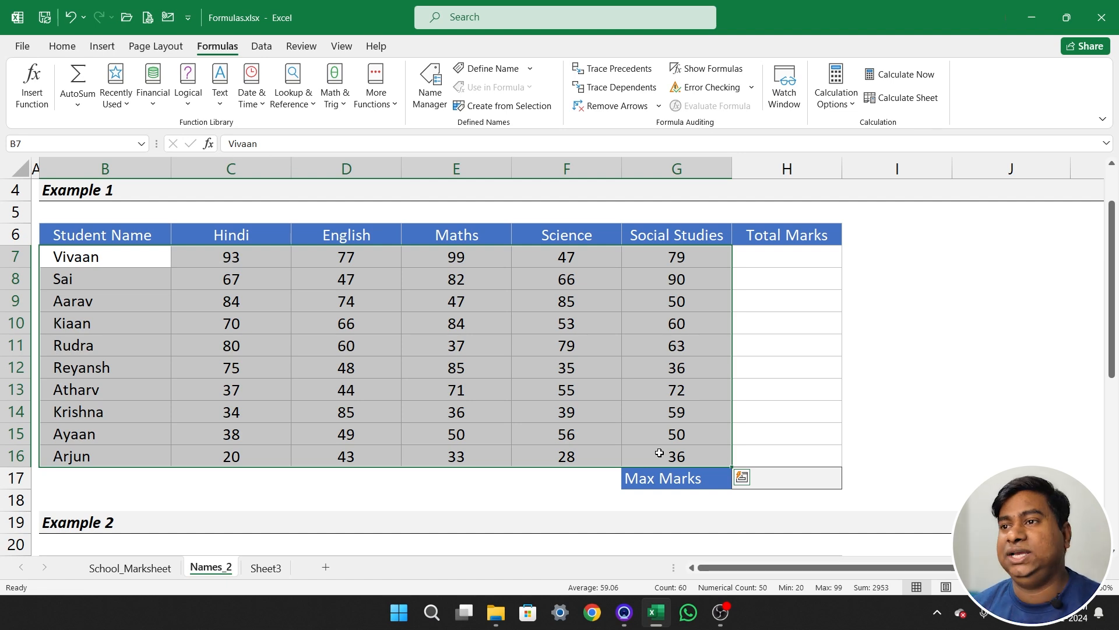
{"action": "left_click", "coordinate": [495, 109]}
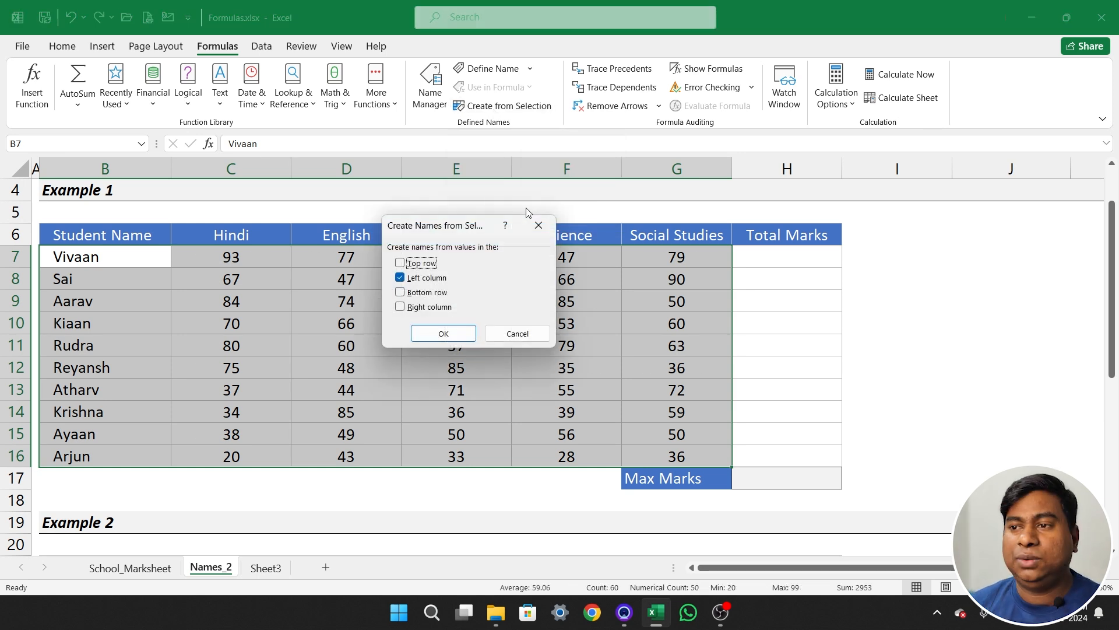
{"action": "left_click_drag", "start_coordinate": [455, 228], "coordinate": [777, 250]}
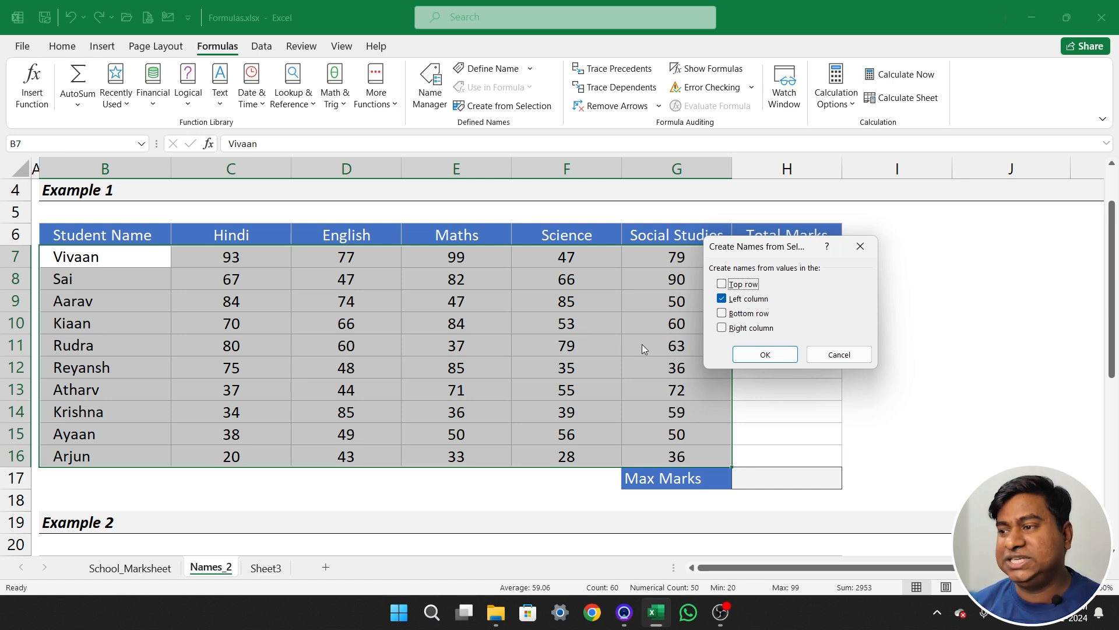
{"action": "left_click", "coordinate": [790, 359]}
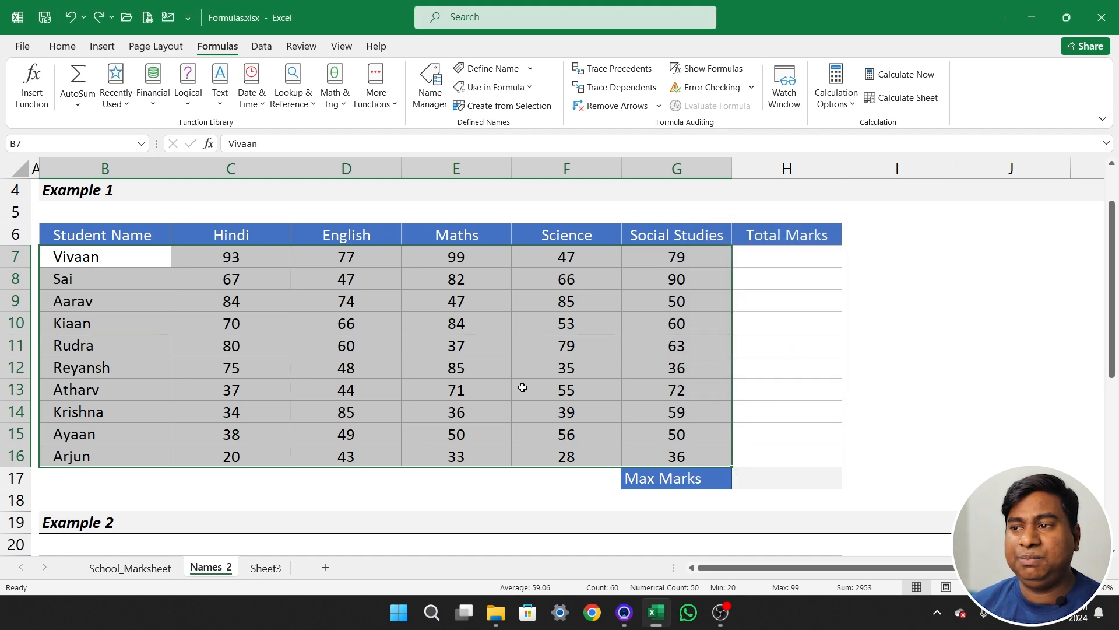
{"action": "left_click", "coordinate": [431, 91]}
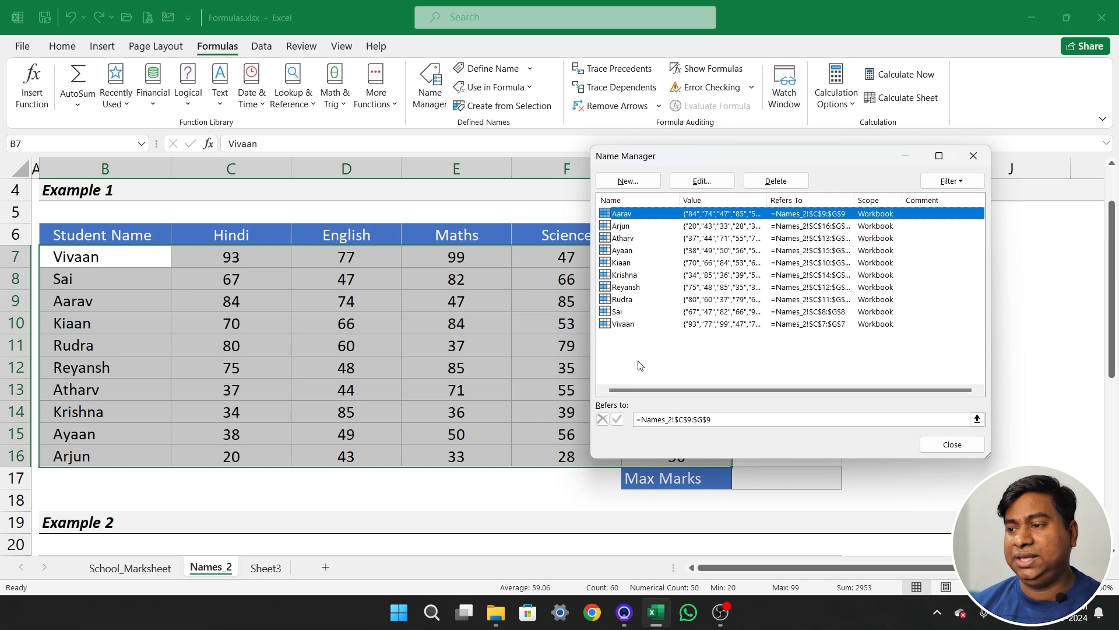
{"action": "left_click", "coordinate": [953, 444]}
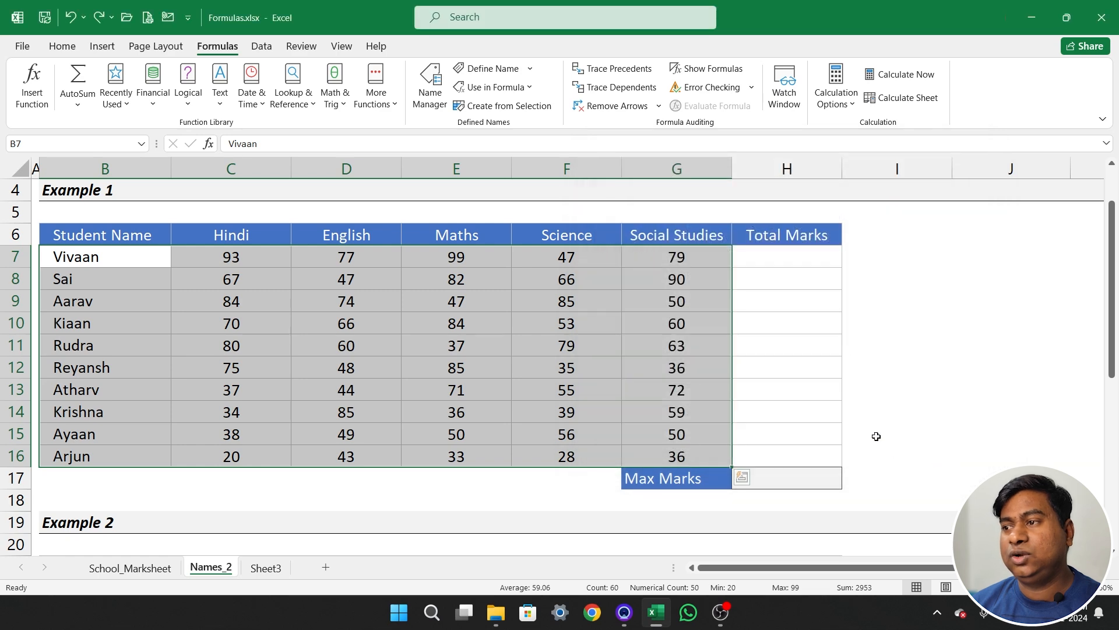
Enter a SUM formula in H7, using the defined name of the student in row 7 as its argument
{"action": "left_click", "coordinate": [786, 260]}
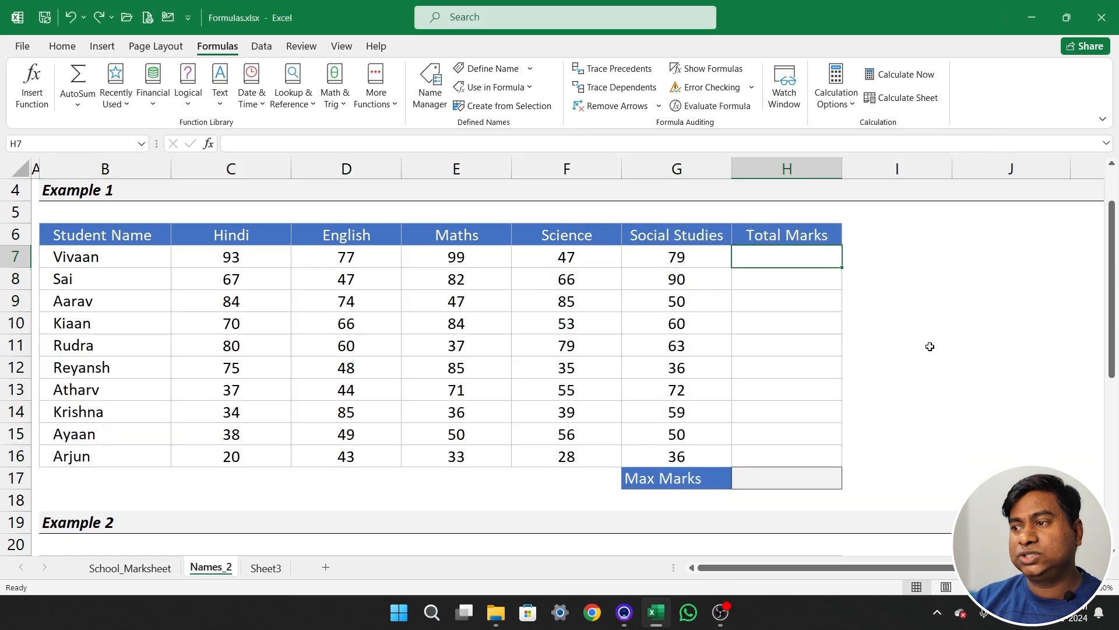
{"action": "type", "text": "=sum"}
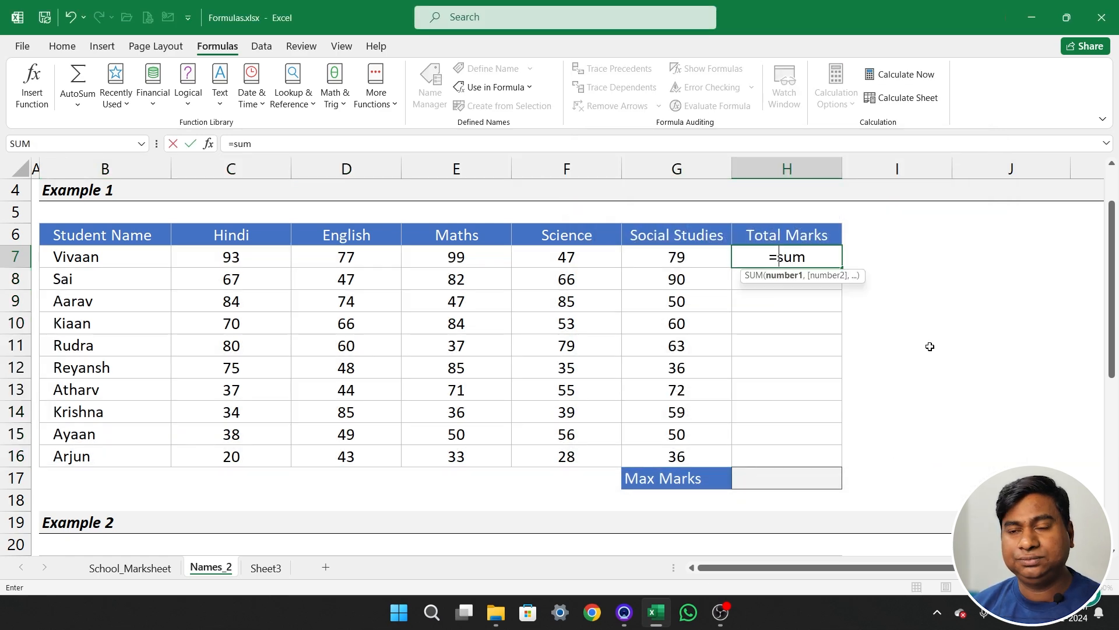
{"action": "key", "text": "Tab"}
{"action": "key", "text": "Left"}
{"action": "key", "text": "Left"}
{"action": "key", "text": "Left"}
{"action": "key", "text": "Left"}
{"action": "key", "text": "Left"}
{"action": "key", "text": "Left"}
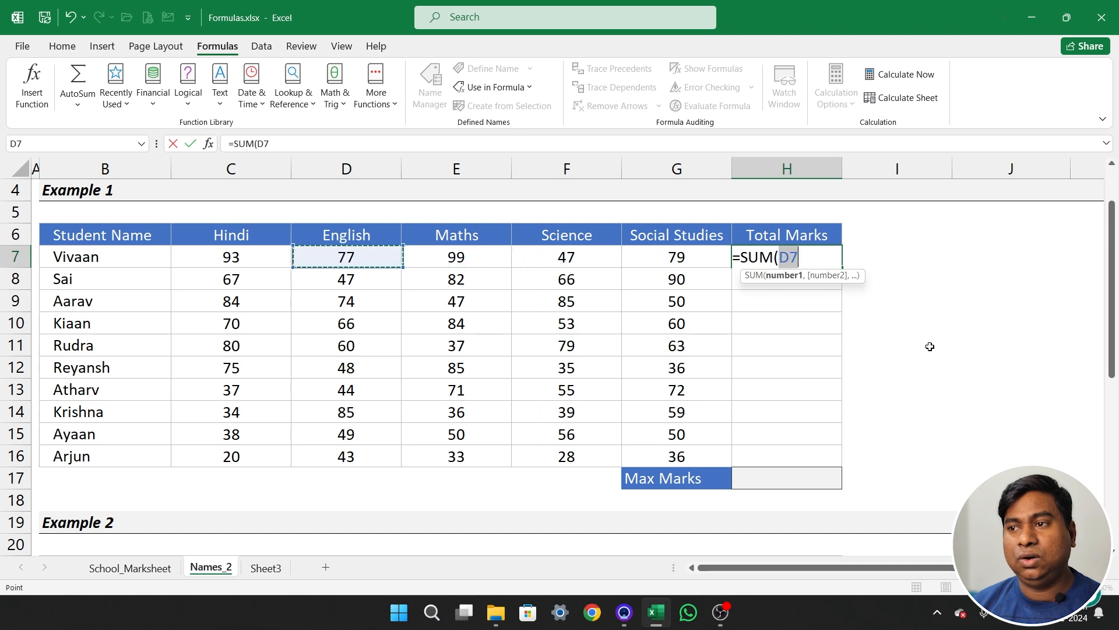
{"action": "key", "text": "BackSpace"}
{"action": "key", "text": "BackSpace"}
{"action": "key", "text": "BackSpace"}
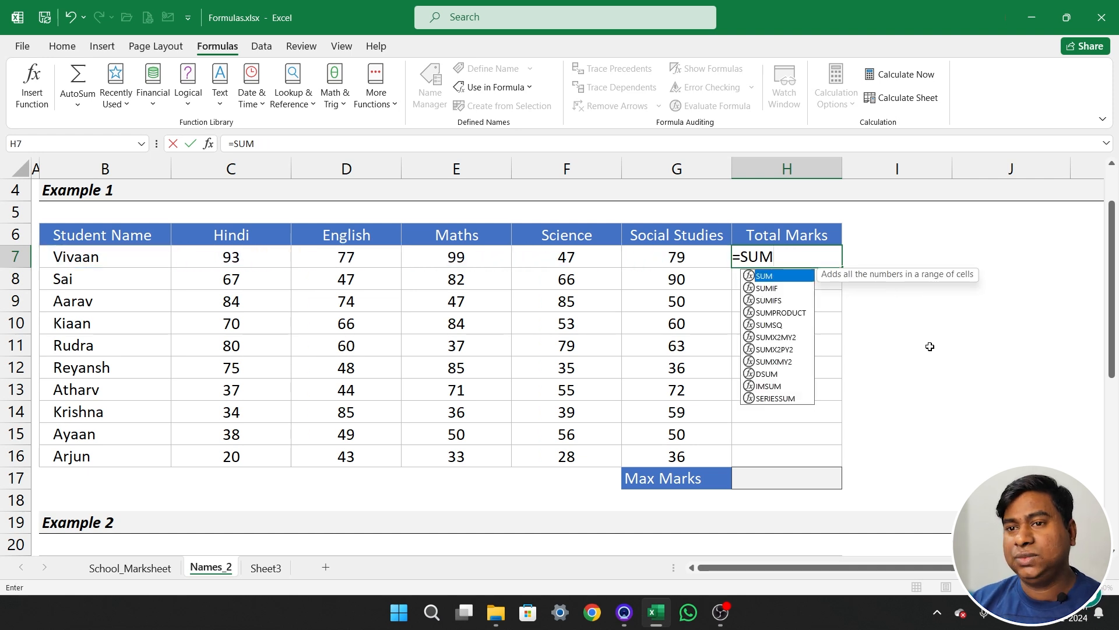
{"action": "type", "text": "(viv"}
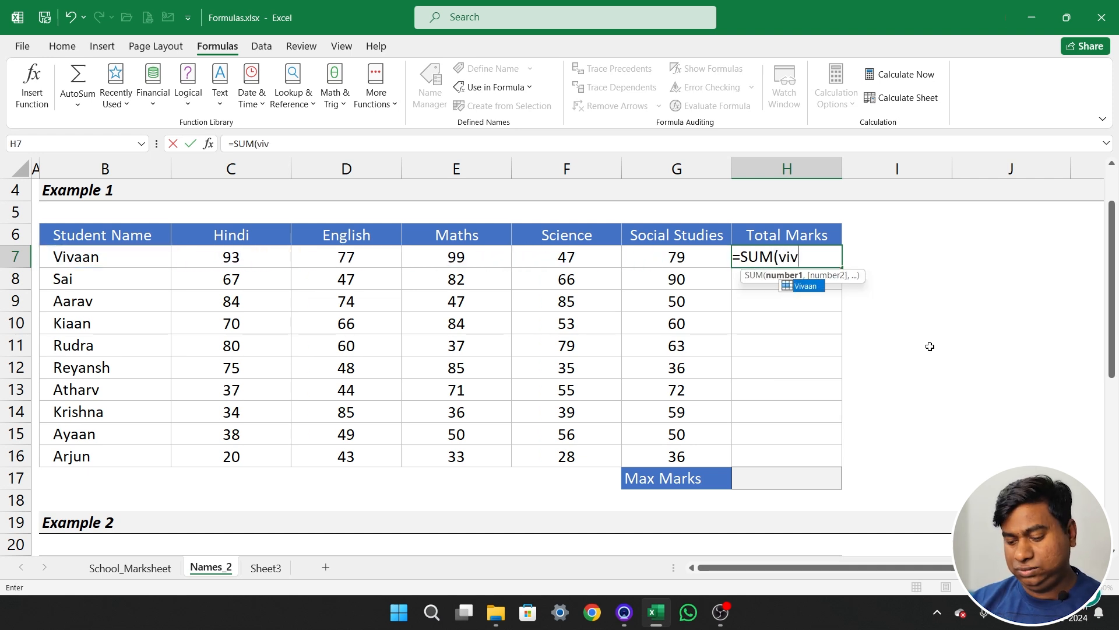
{"action": "key", "text": "Tab"}
{"action": "type", "text": ")"}
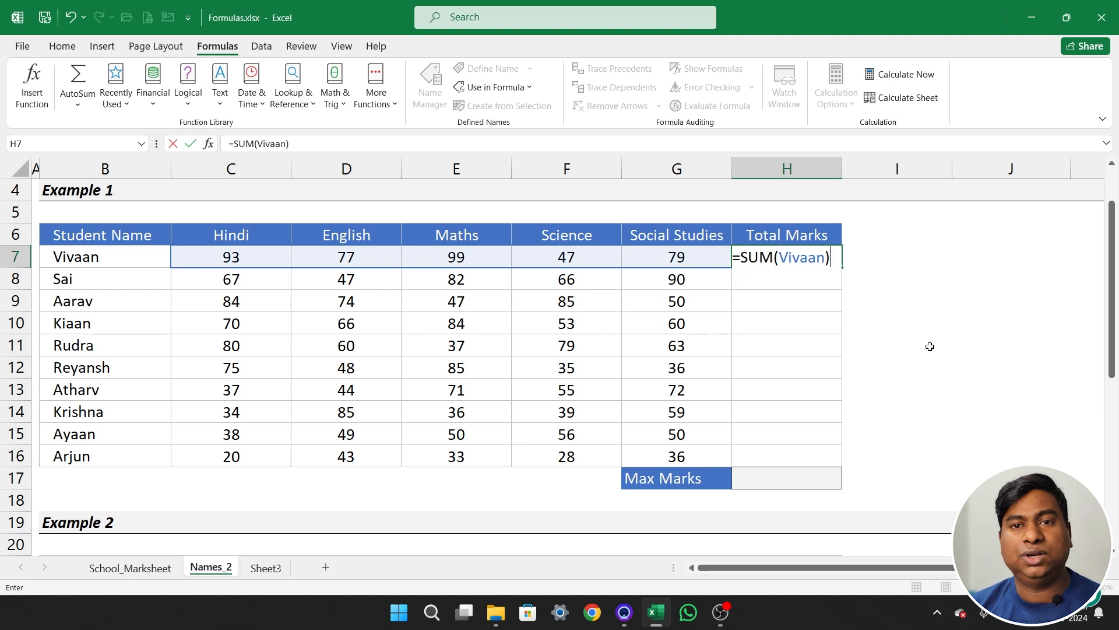
{"action": "key", "text": "Return"}
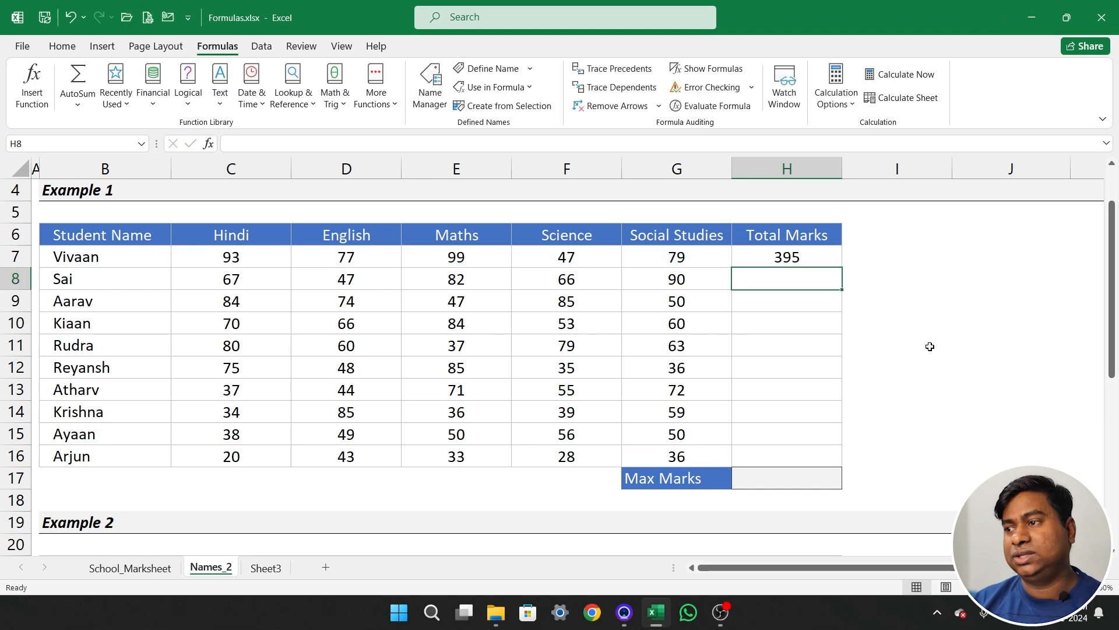
Enter a SUM formula in H8 with the defined name of the student in row 8
{"action": "type", "text": "=sum"}
{"action": "key", "text": "Tab"}
{"action": "type", "text": "s"}
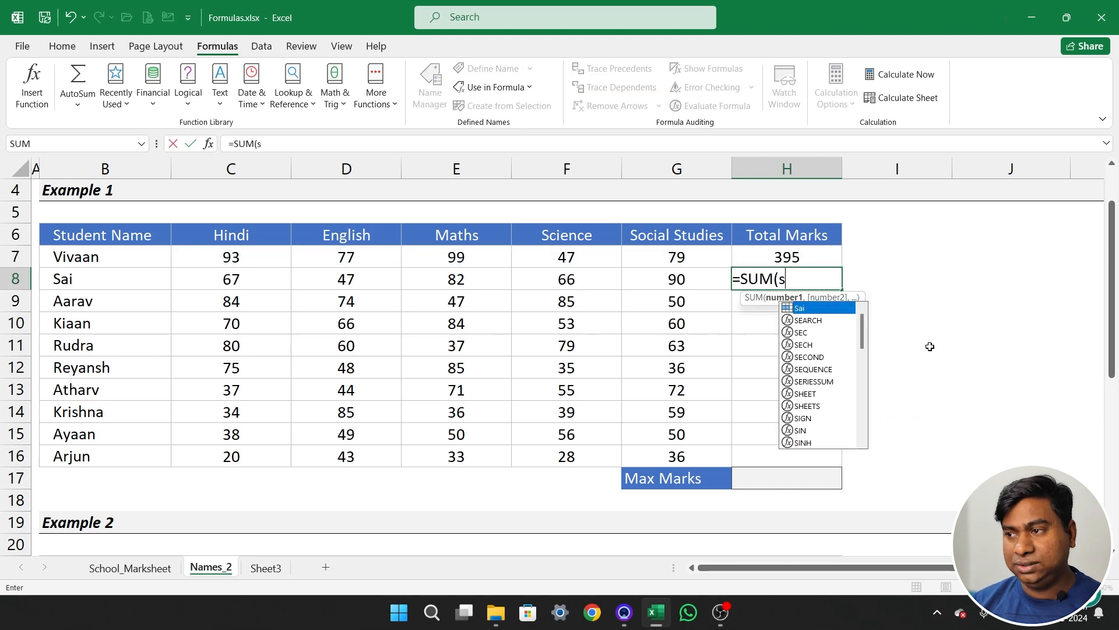
{"action": "type", "text": "ai)"}
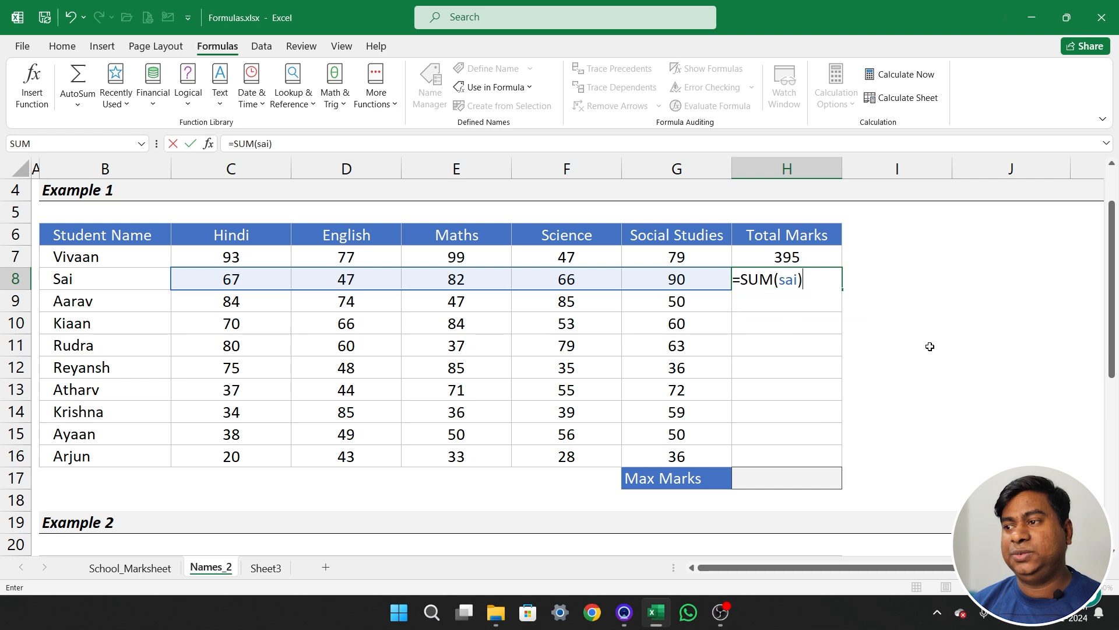
{"action": "key", "text": "Return"}
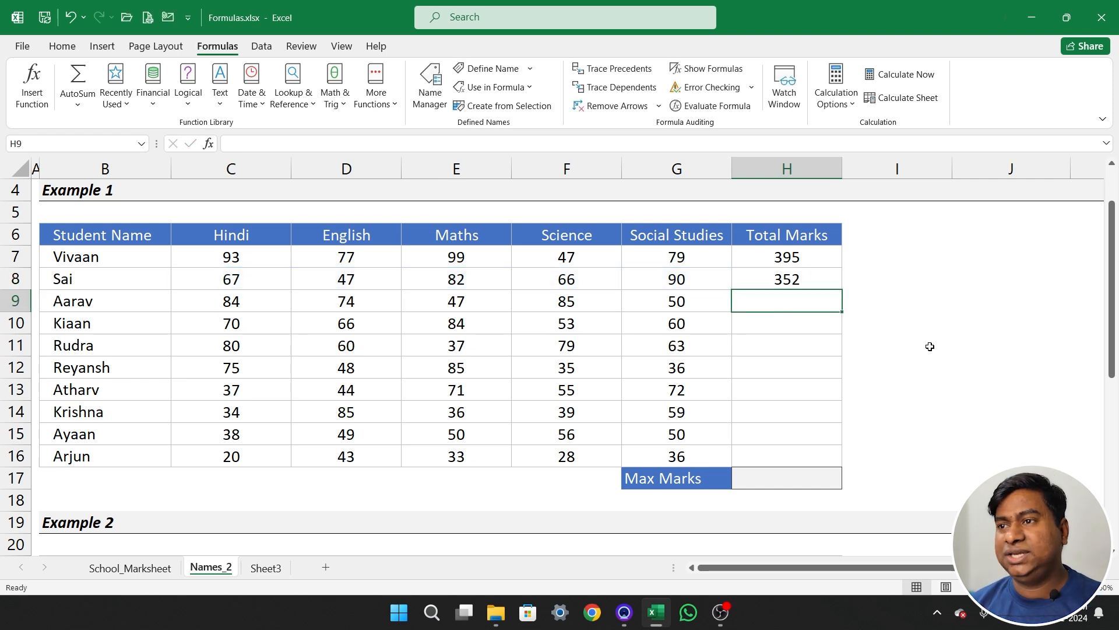
Clear the two SUM formulas from H7:H8
{"action": "key", "text": "Up"}
{"action": "key", "text": "Up"}
{"action": "key", "text": "shift+Down"}
{"action": "key", "text": "Delete"}
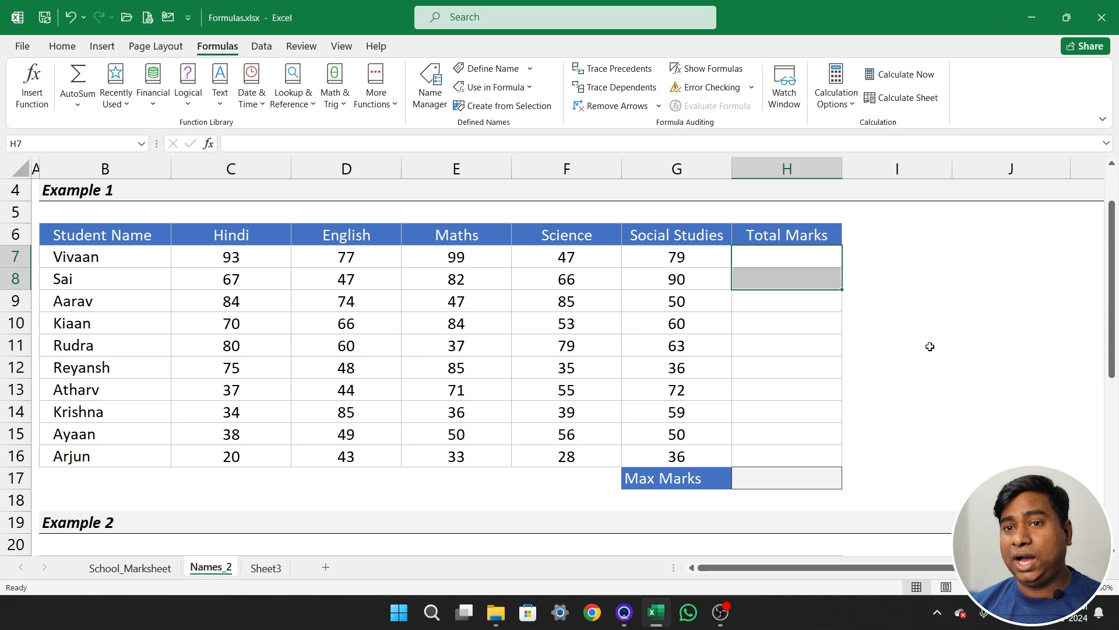
Enter =SUM(C7:G7) in H7 and fill the formula down the Total Marks column to H16
{"action": "key", "text": "Left"}
{"action": "key", "text": "Right"}
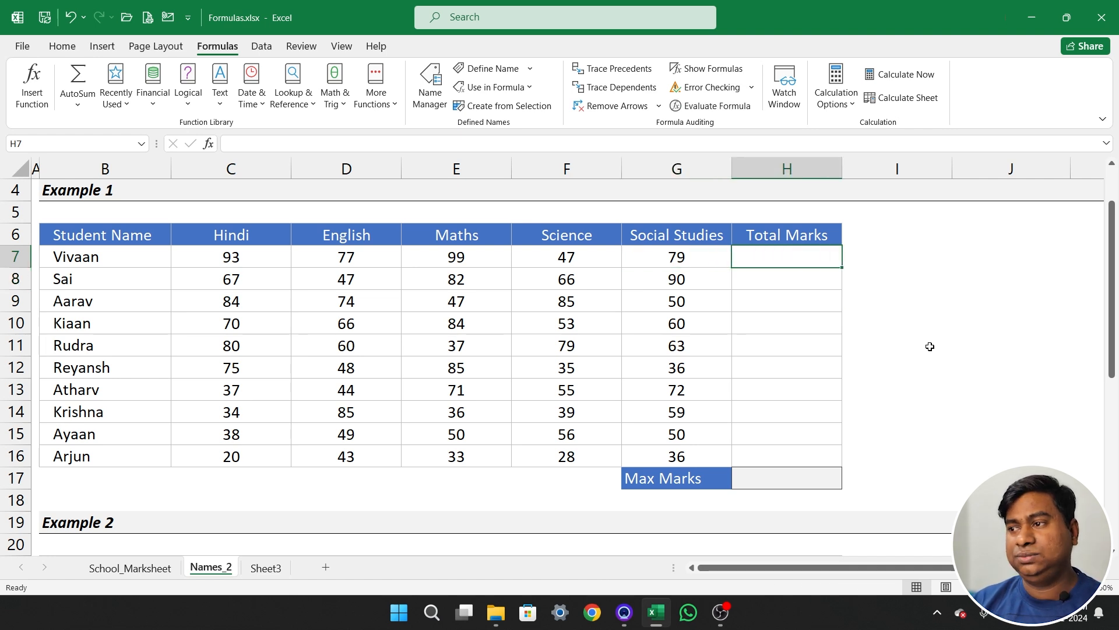
{"action": "type", "text": "=sum"}
{"action": "key", "text": "Tab"}
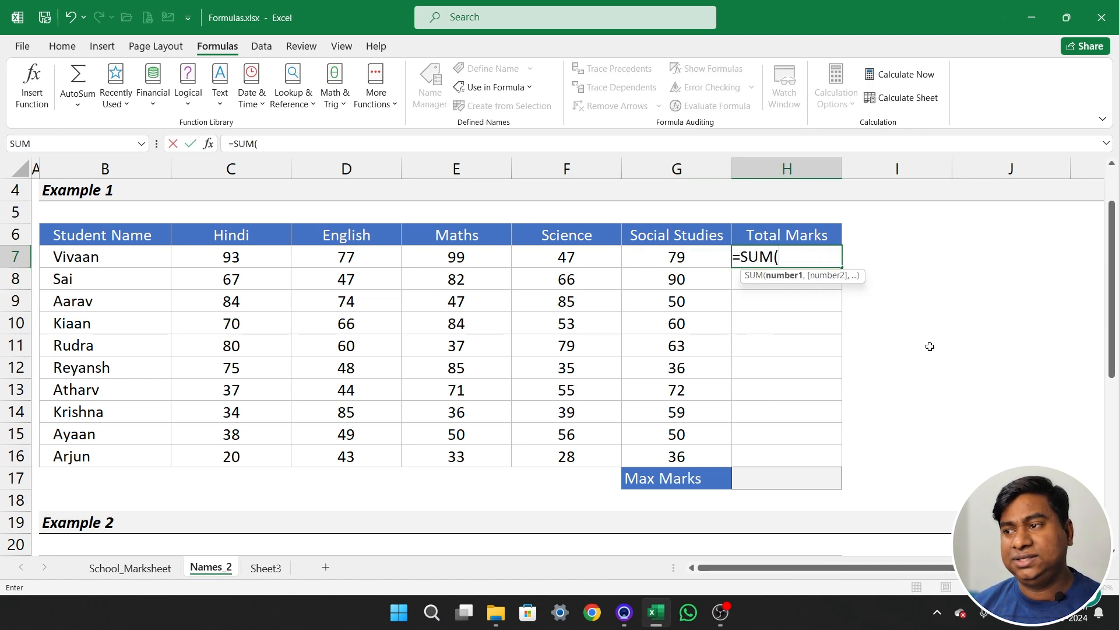
{"action": "type", "text": "c7"}
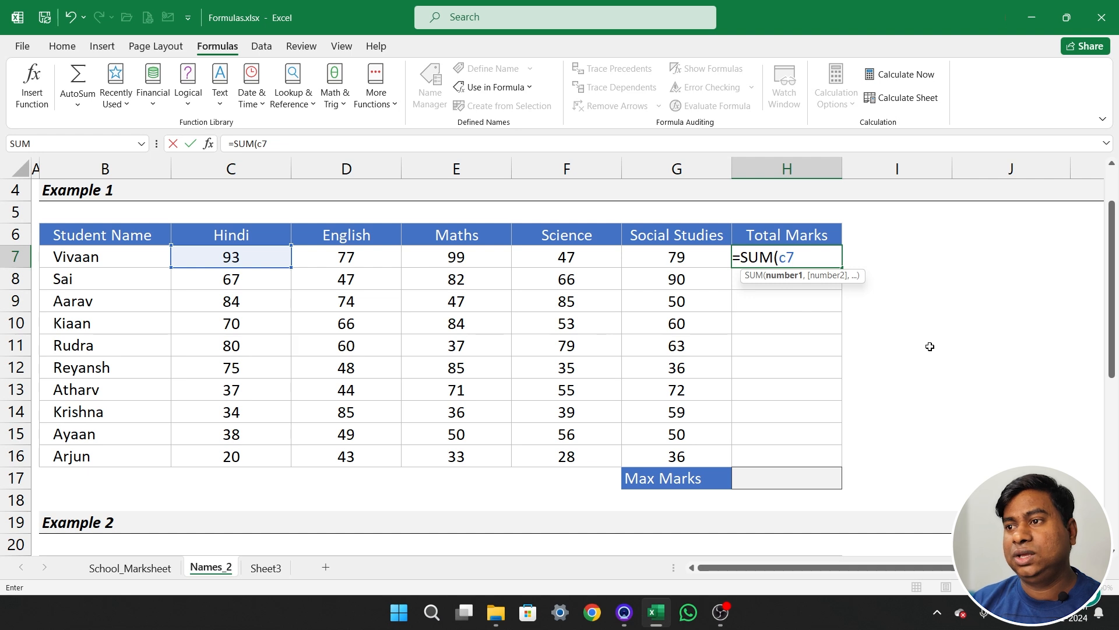
{"action": "type", "text": ":g"}
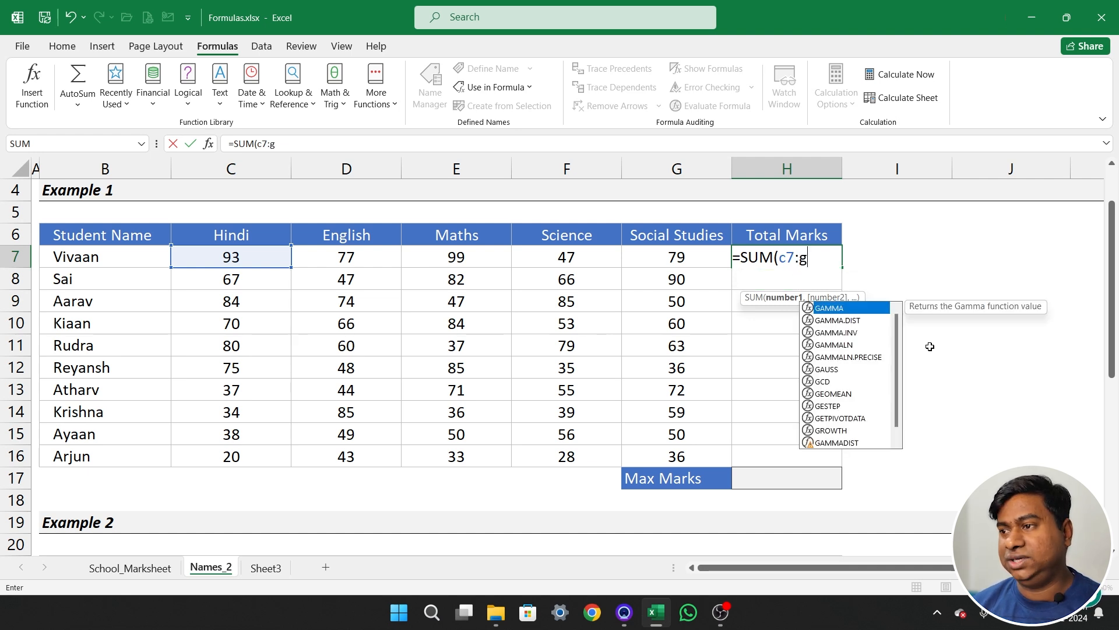
{"action": "type", "text": "7)"}
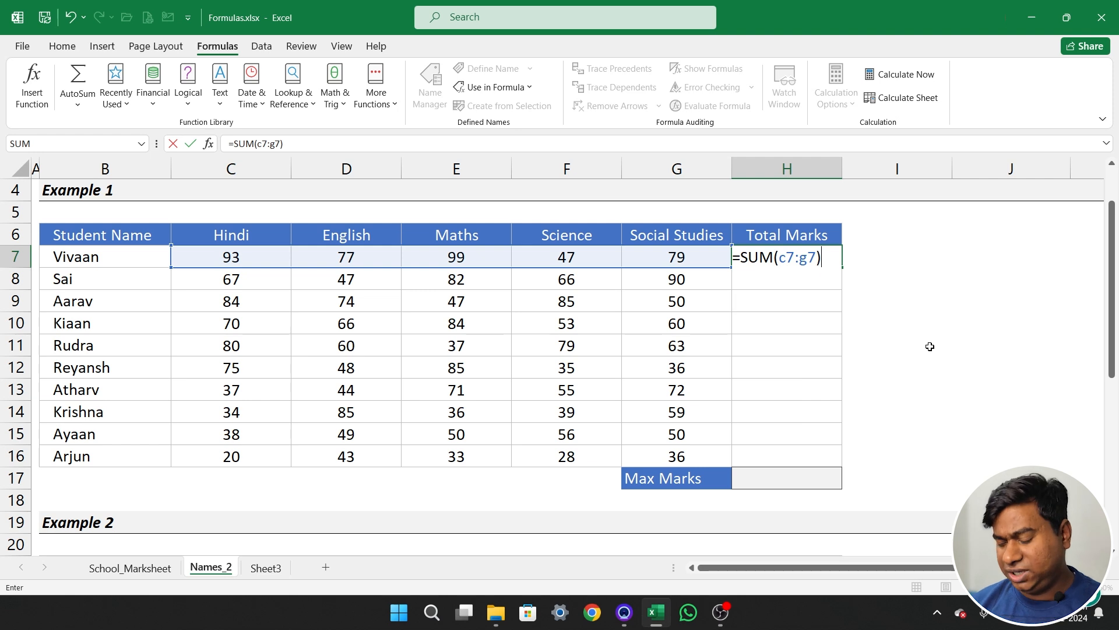
{"action": "key", "text": "Return"}
{"action": "key", "text": "Up"}
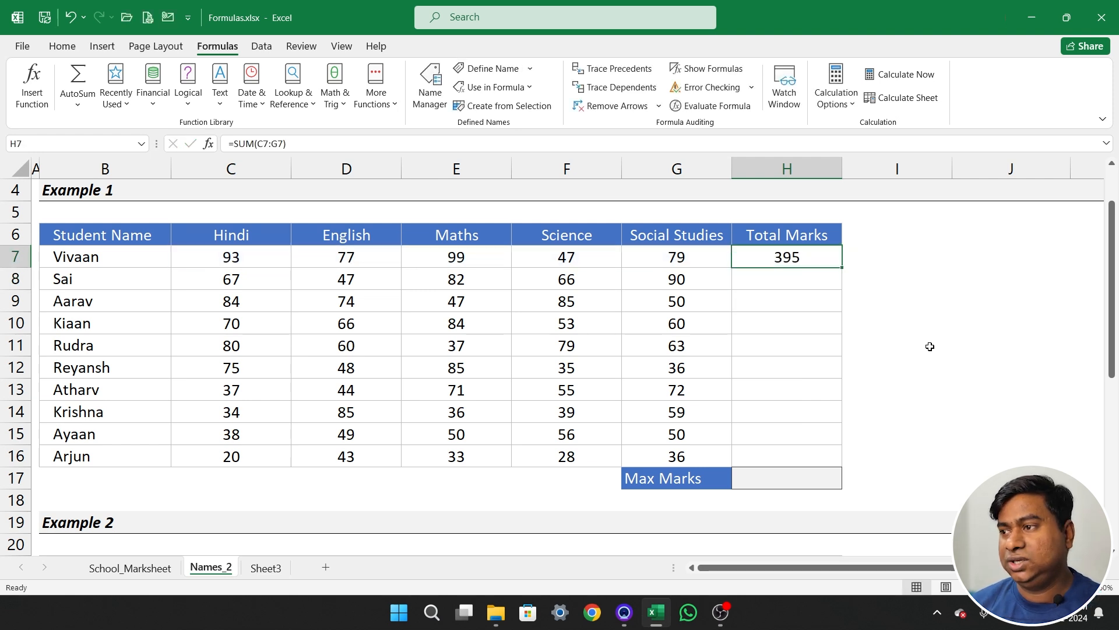
{"action": "left_click_drag", "start_coordinate": [841, 267], "coordinate": [832, 464]}
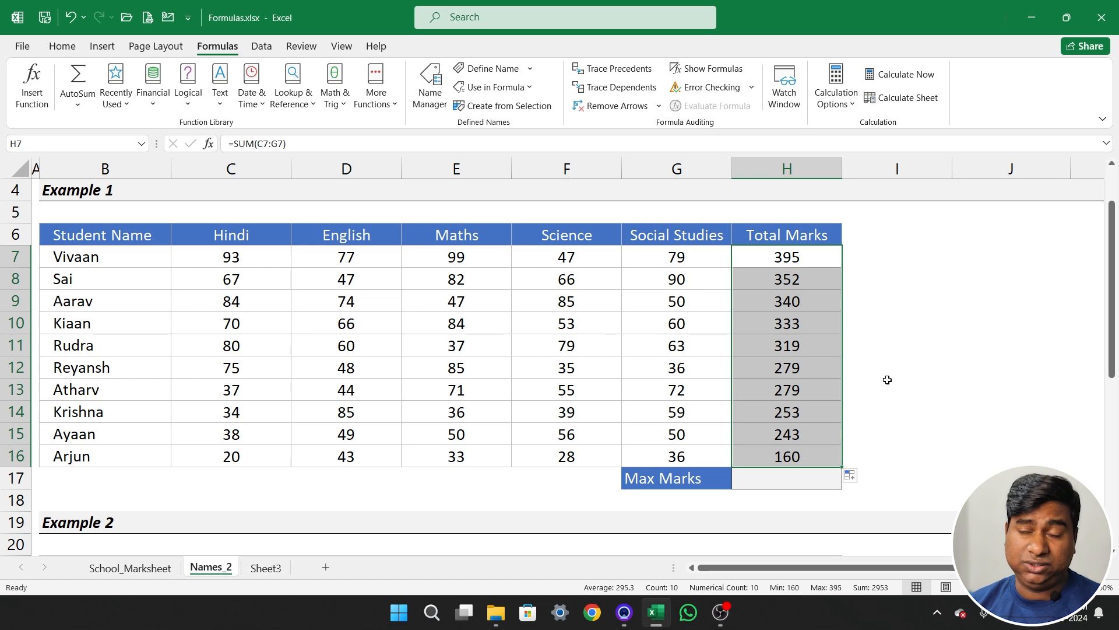
Apply all the defined student names to the formulas in H7:H16, keeping the default Apply Names options
{"action": "left_click", "coordinate": [811, 301]}
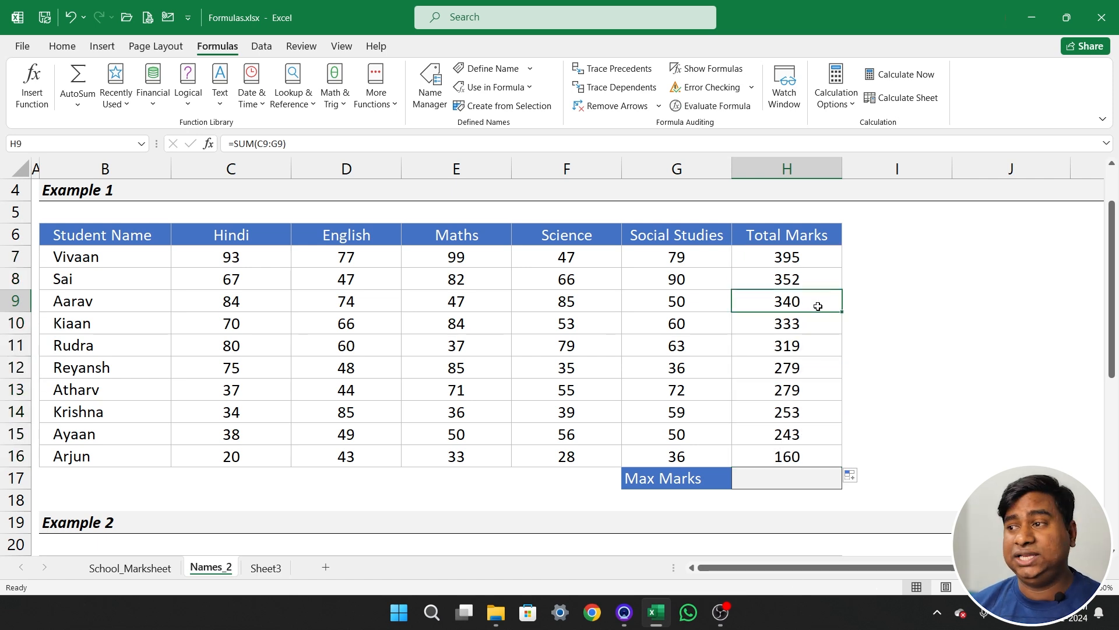
{"action": "key", "text": "Up"}
{"action": "key", "text": "Up"}
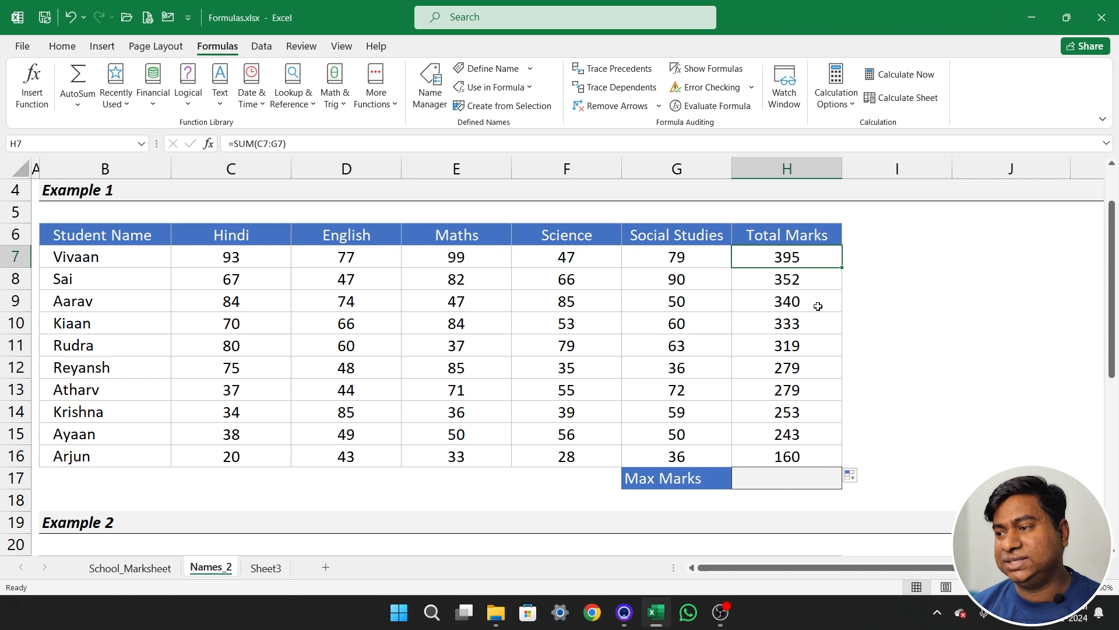
{"action": "key", "text": "ctrl+shift+Down"}
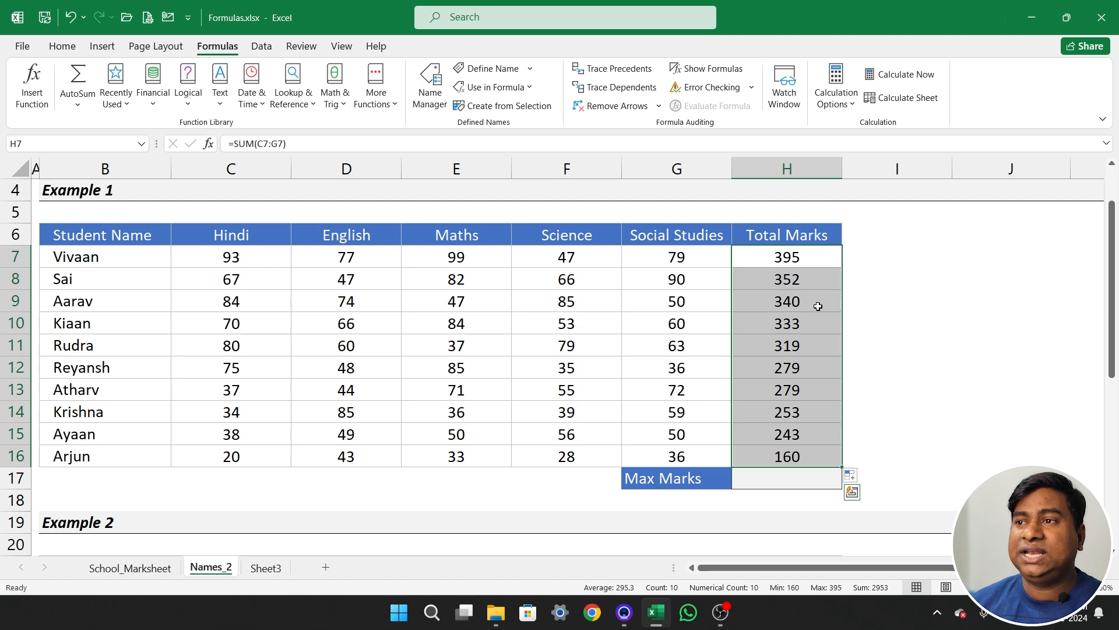
{"action": "left_click", "coordinate": [530, 70]}
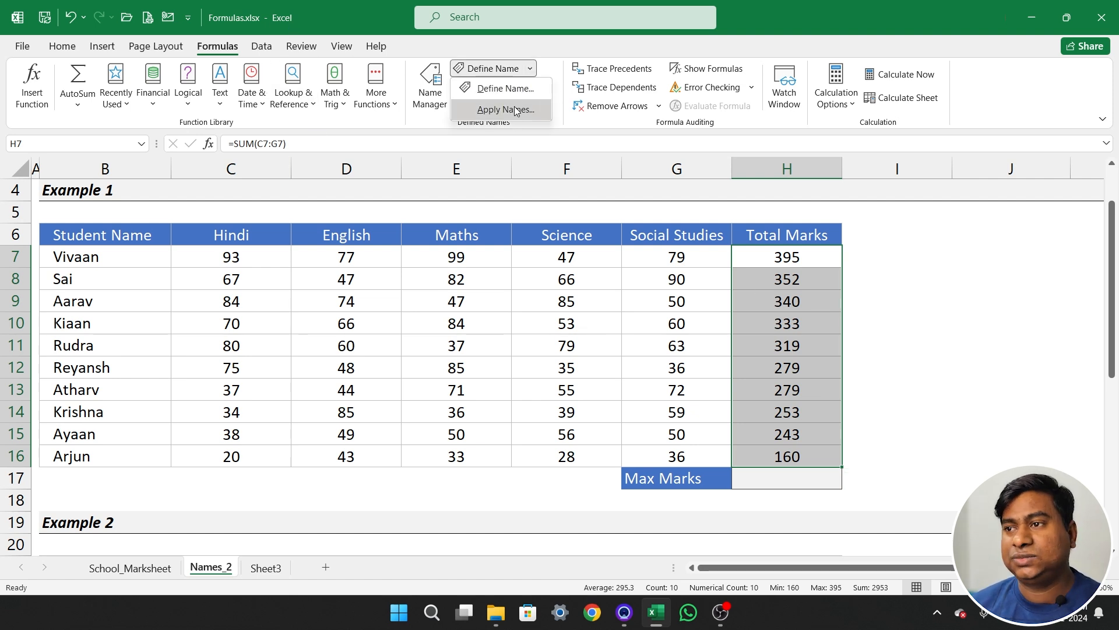
{"action": "left_click", "coordinate": [514, 109]}
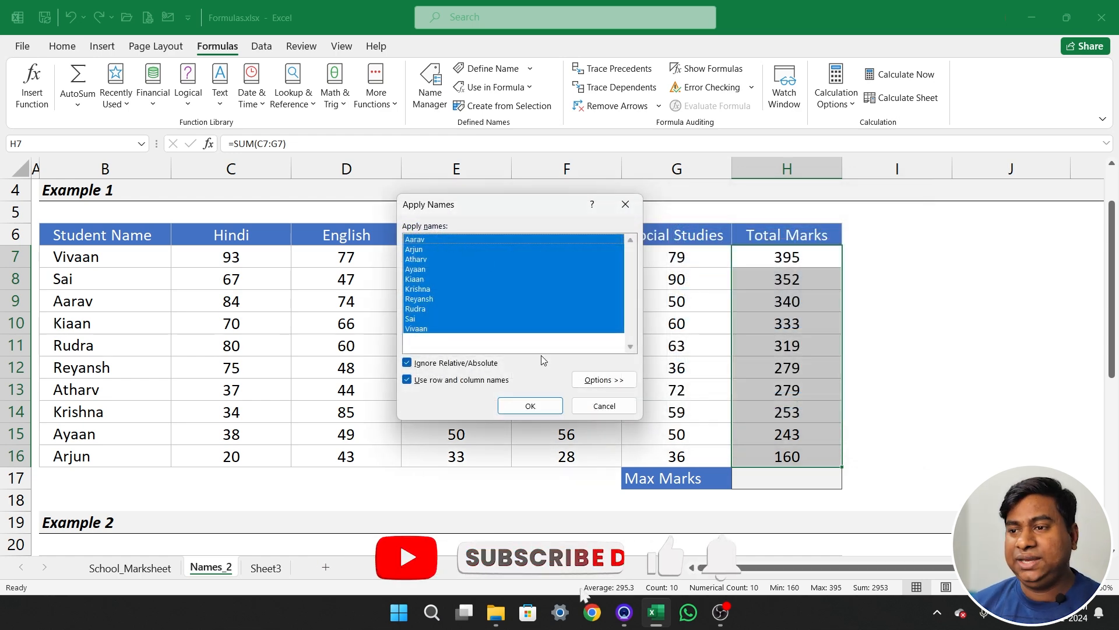
{"action": "left_click", "coordinate": [531, 404]}
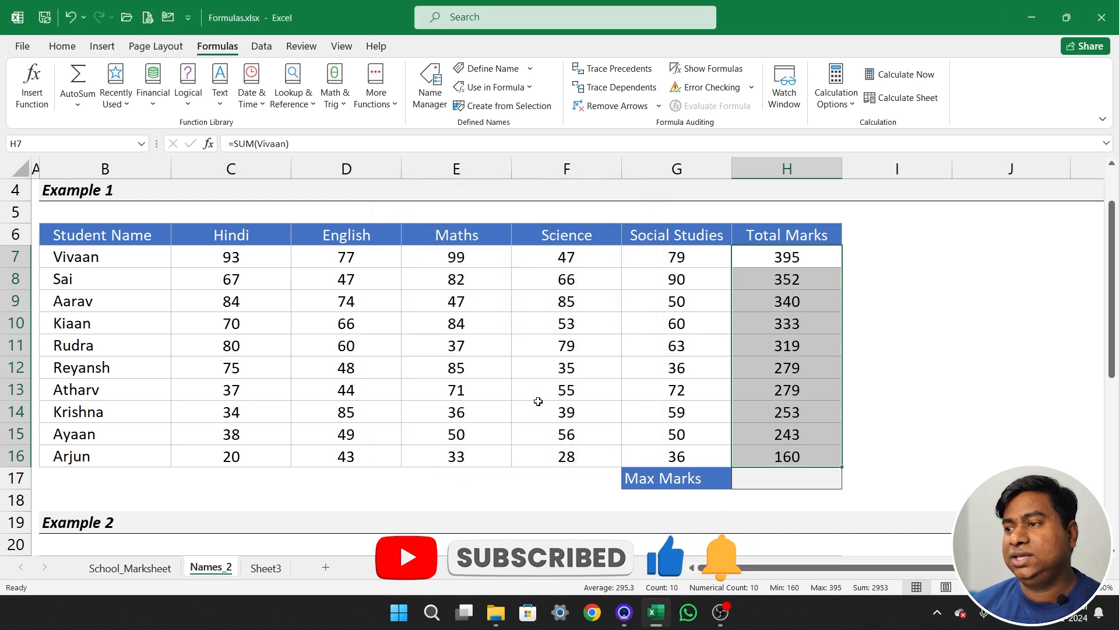
Examine the Total Marks formulas from H7 to H16 cell by cell to check which names they use
{"action": "left_click", "coordinate": [758, 252]}
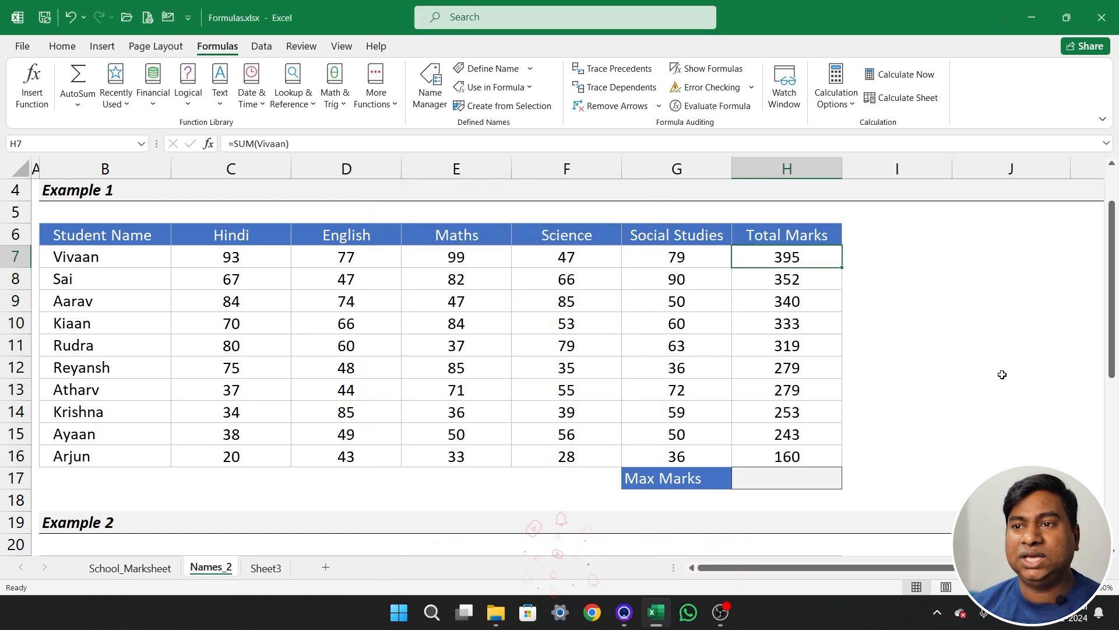
{"action": "key", "text": "Down"}
{"action": "key", "text": "Down"}
{"action": "key", "text": "Down"}
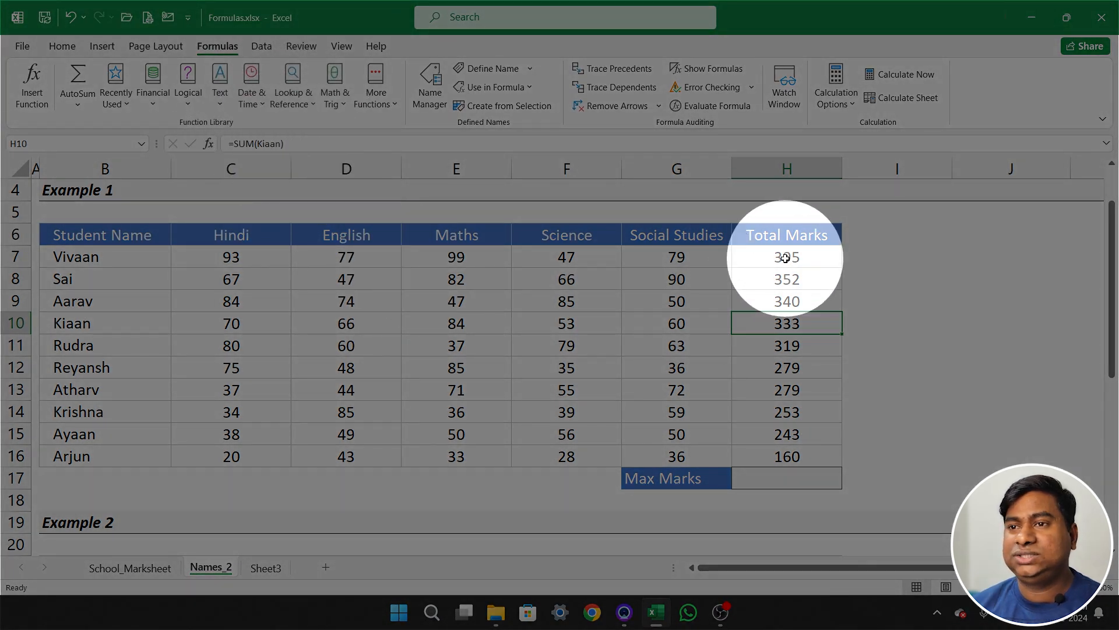
{"action": "left_click", "coordinate": [785, 259]}
{"action": "key", "text": "Down"}
{"action": "key", "text": "Down"}
{"action": "key", "text": "Down"}
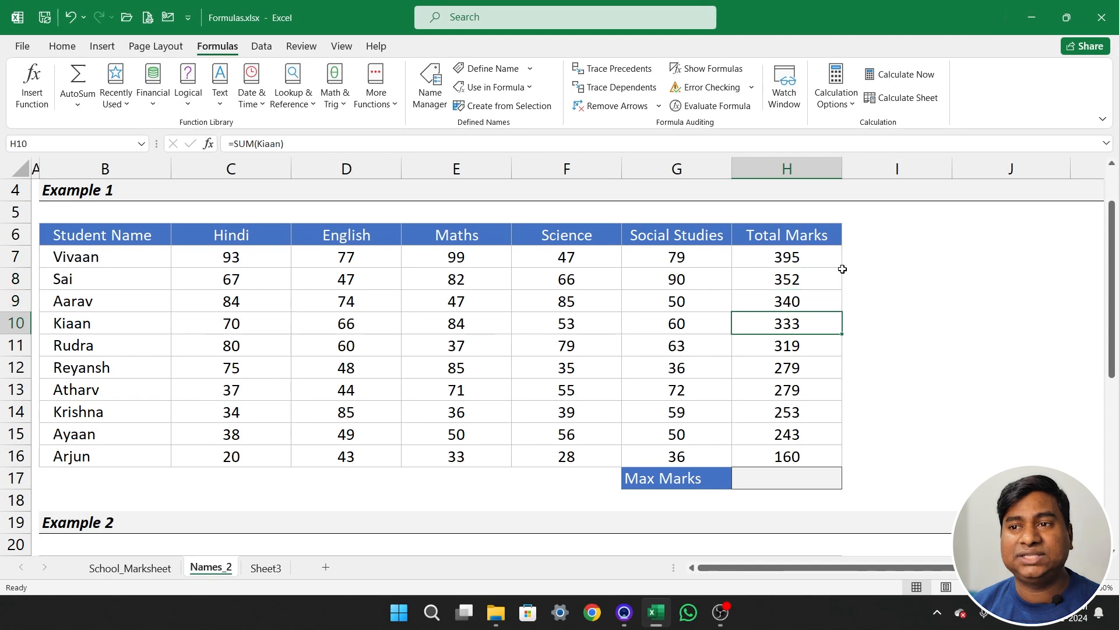
{"action": "key", "text": "Down"}
{"action": "key", "text": "Down"}
{"action": "key", "text": "Down"}
{"action": "key", "text": "Down"}
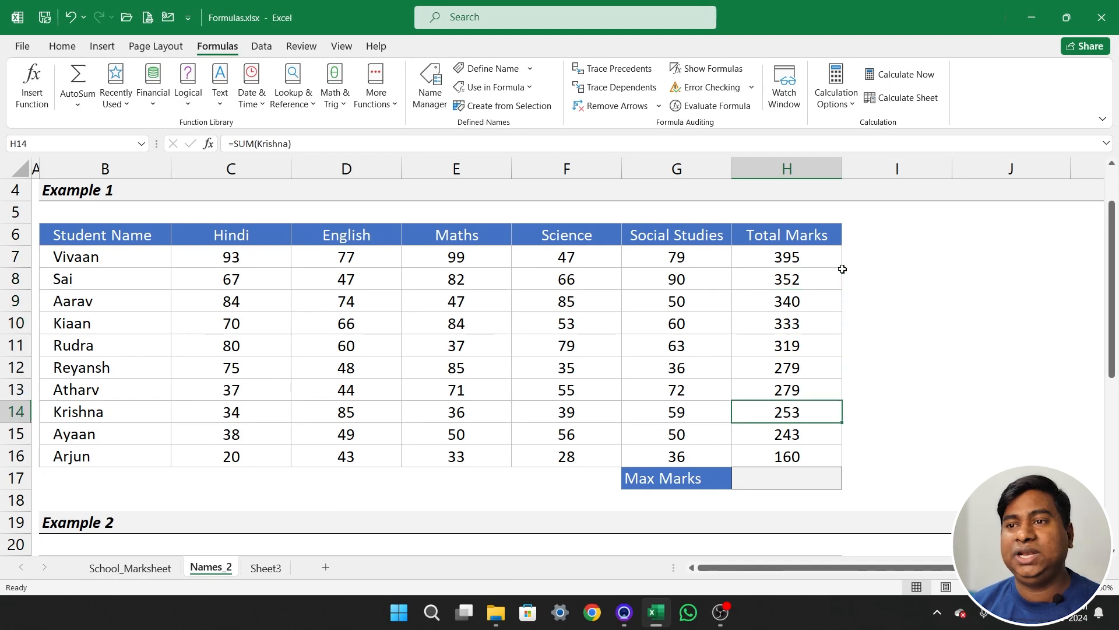
{"action": "key", "text": "Down"}
{"action": "key", "text": "Down"}
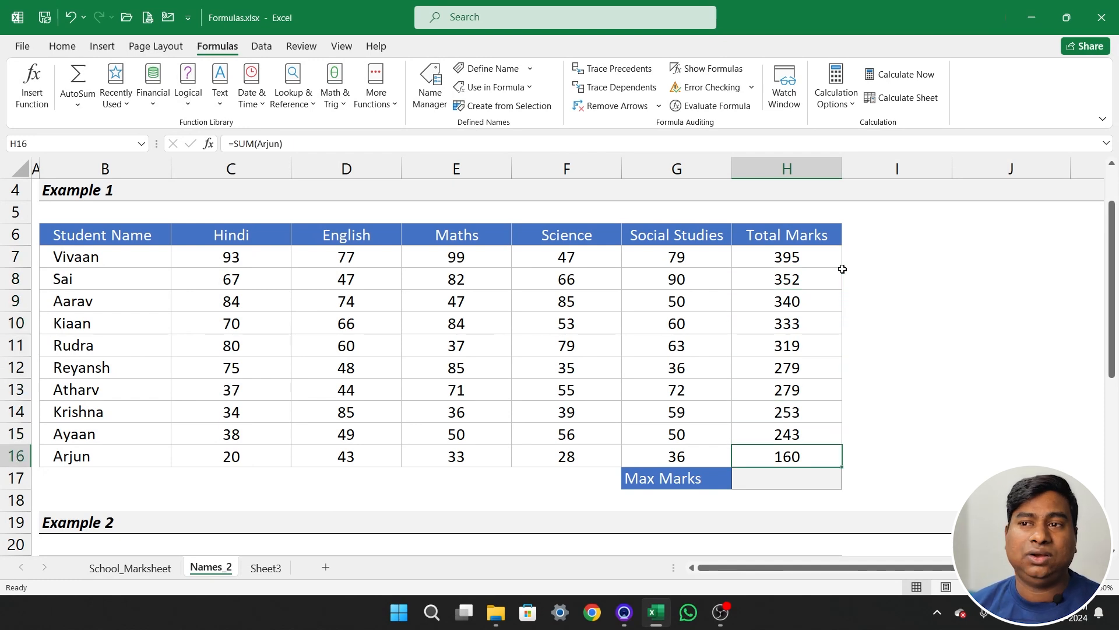
{"action": "key", "text": "Up"}
{"action": "key", "text": "Up"}
{"action": "key", "text": "Up"}
{"action": "key", "text": "Up"}
{"action": "key", "text": "Up"}
{"action": "key", "text": "Up"}
{"action": "key", "text": "Up"}
{"action": "key", "text": "Up"}
{"action": "key", "text": "Up"}
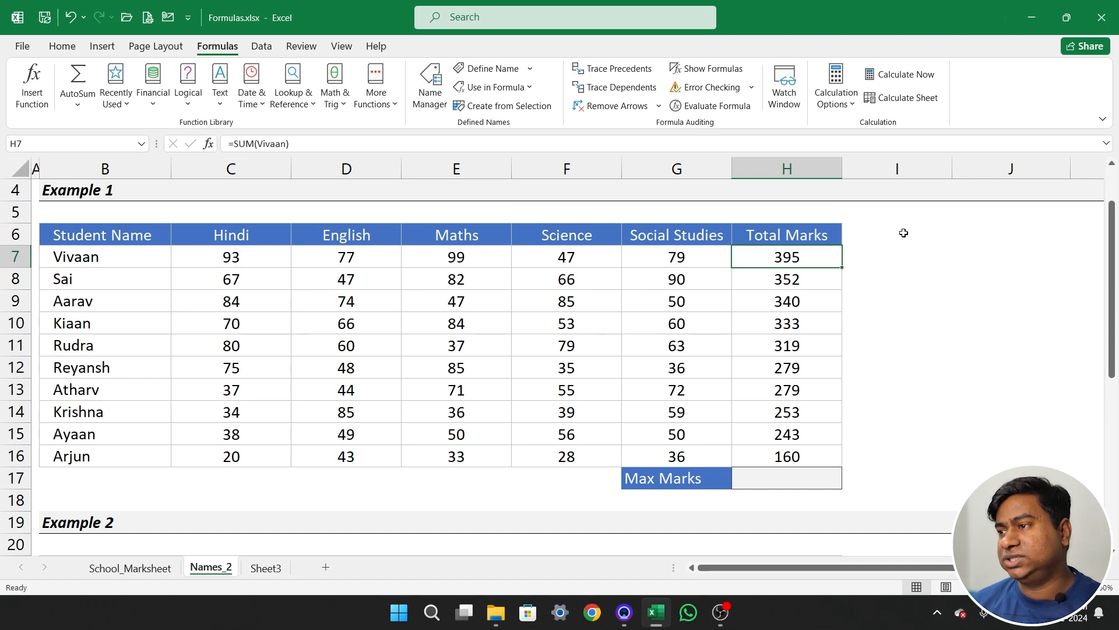
Narrow column I, and enter delhi in J6 and Mumbai in J7 beside the marks table
{"action": "left_click_drag", "start_coordinate": [953, 169], "coordinate": [875, 190]}
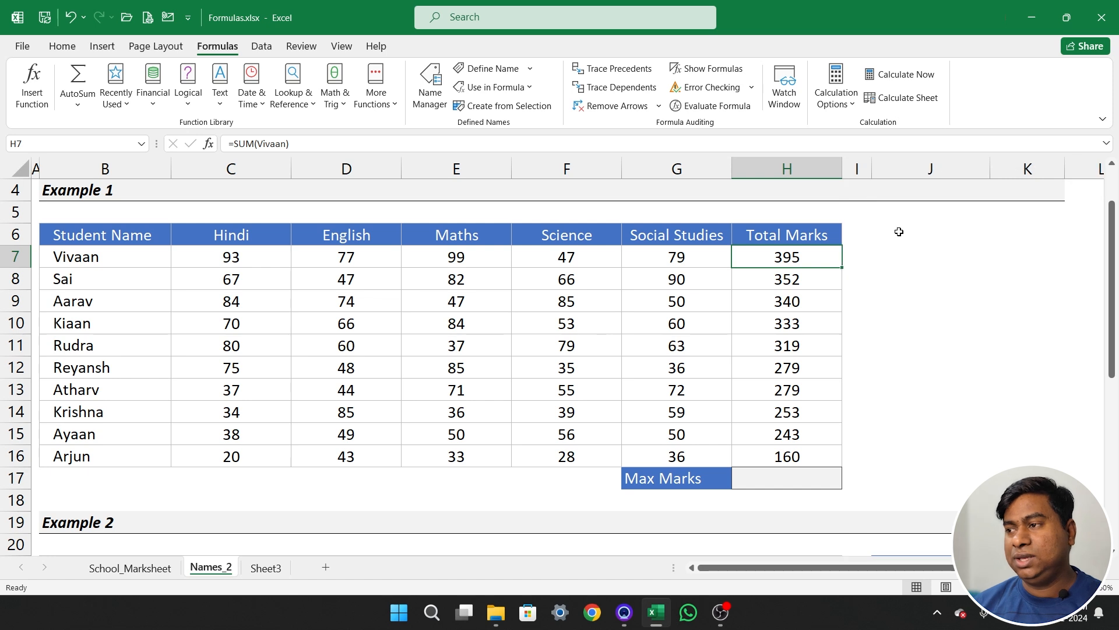
{"action": "left_click", "coordinate": [898, 233]}
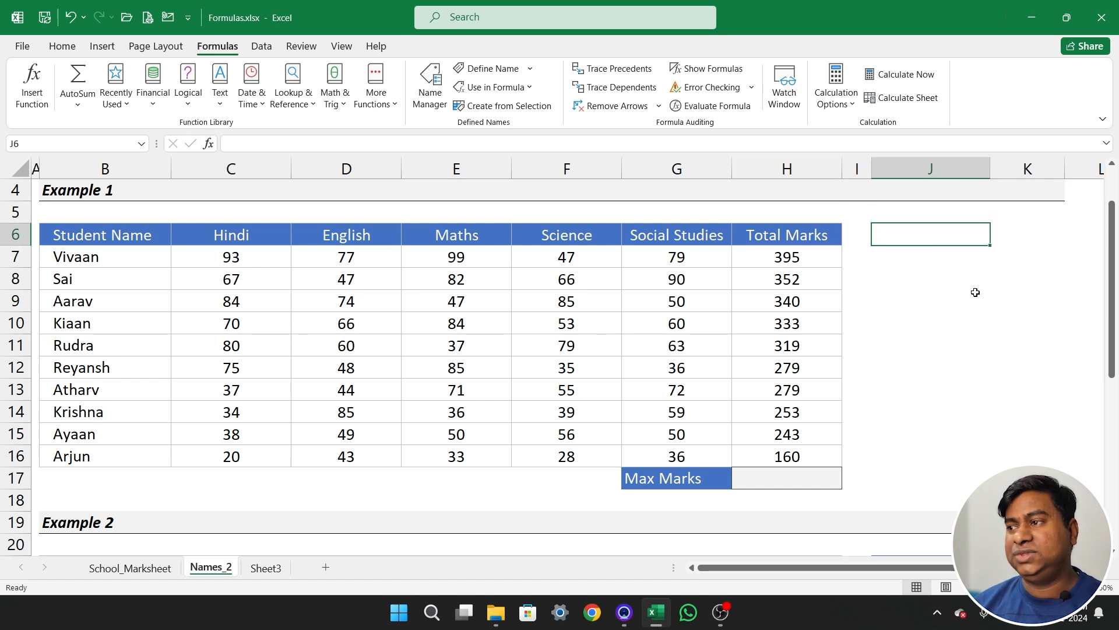
{"action": "type", "text": "delhi"}
{"action": "key", "text": "Tab"}
{"action": "key", "text": "Return"}
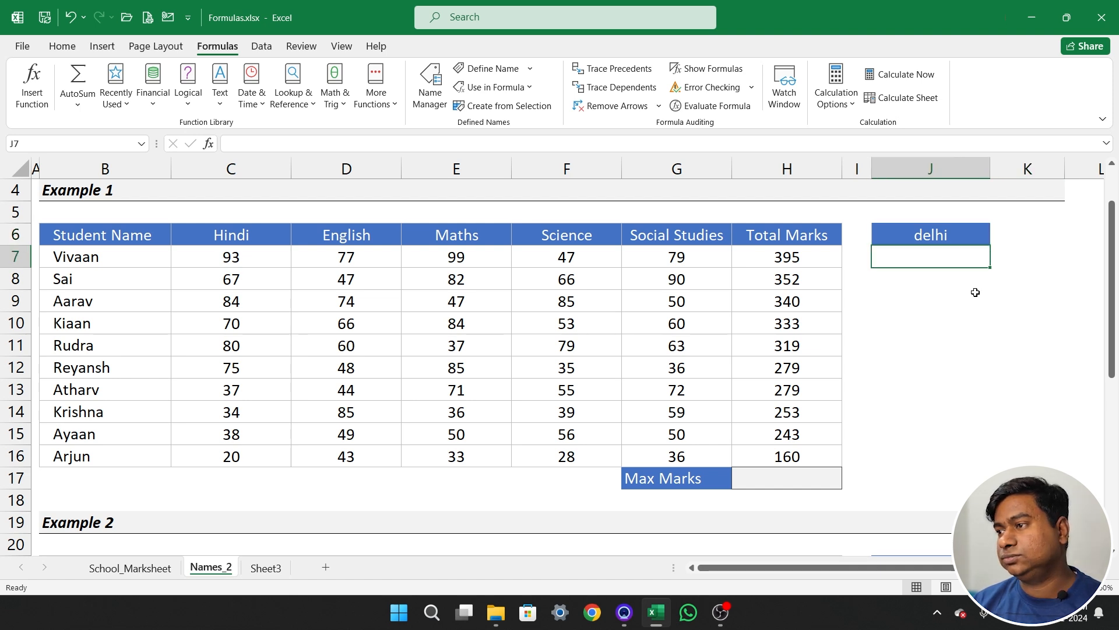
{"action": "type", "text": "Mumbai"}
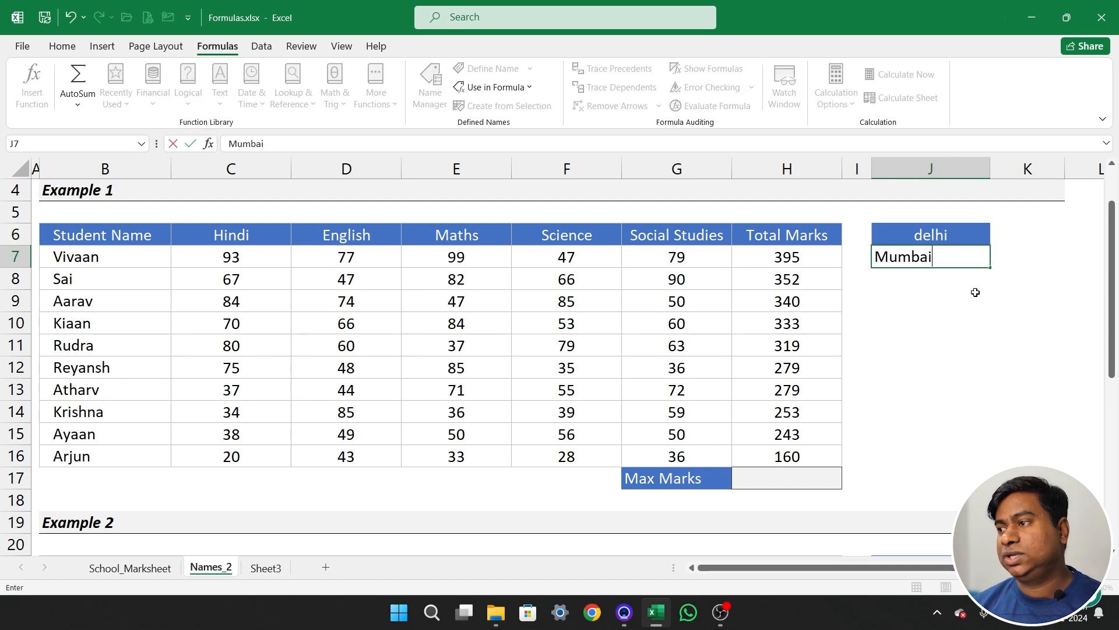
{"action": "key", "text": "Return"}
{"action": "key", "text": "Up"}
{"action": "key", "text": "Up"}
{"action": "key", "text": "Right"}
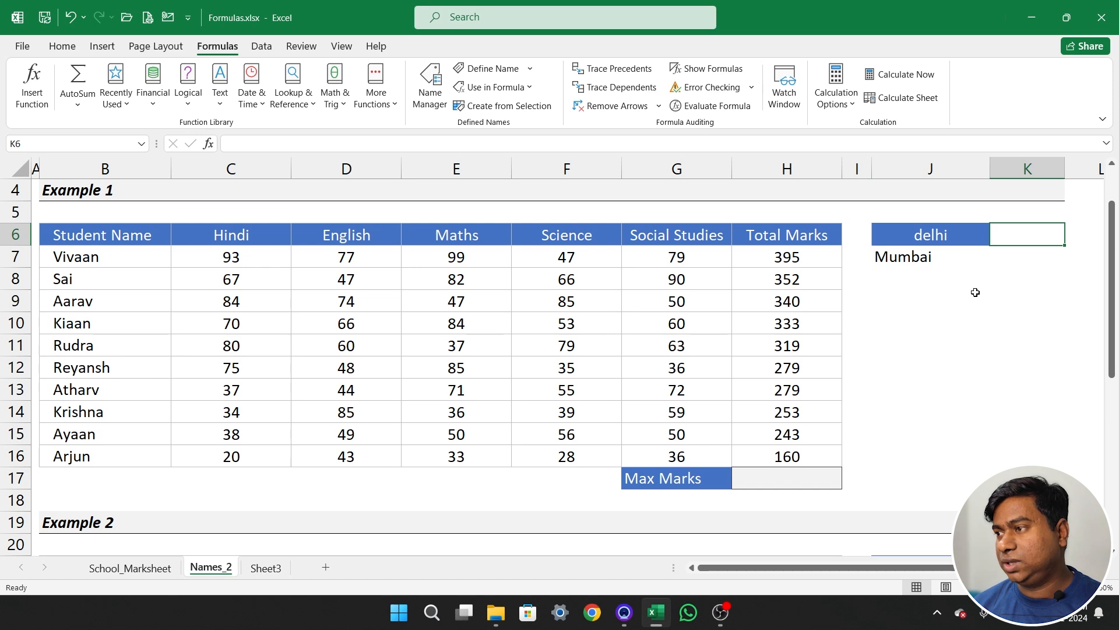
Enter 10 in K6 beside delhi and 20 in K7 beside Mumbai
{"action": "key", "text": "Left"}
{"action": "key", "text": "Right"}
{"action": "type", "text": "10"}
{"action": "key", "text": "Return"}
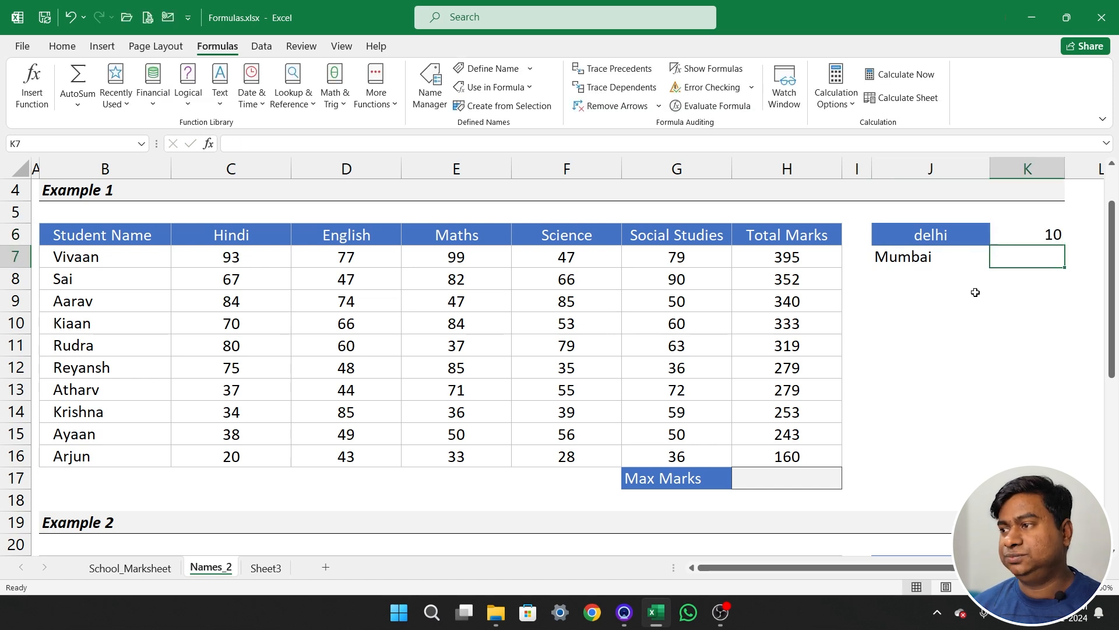
{"action": "type", "text": "20"}
{"action": "key", "text": "Return"}
Enter =SUM(K6,K7) in K9 to add the delhi and Mumbai values
{"action": "key", "text": "Up"}
{"action": "key", "text": "Left"}
{"action": "key", "text": "Up"}
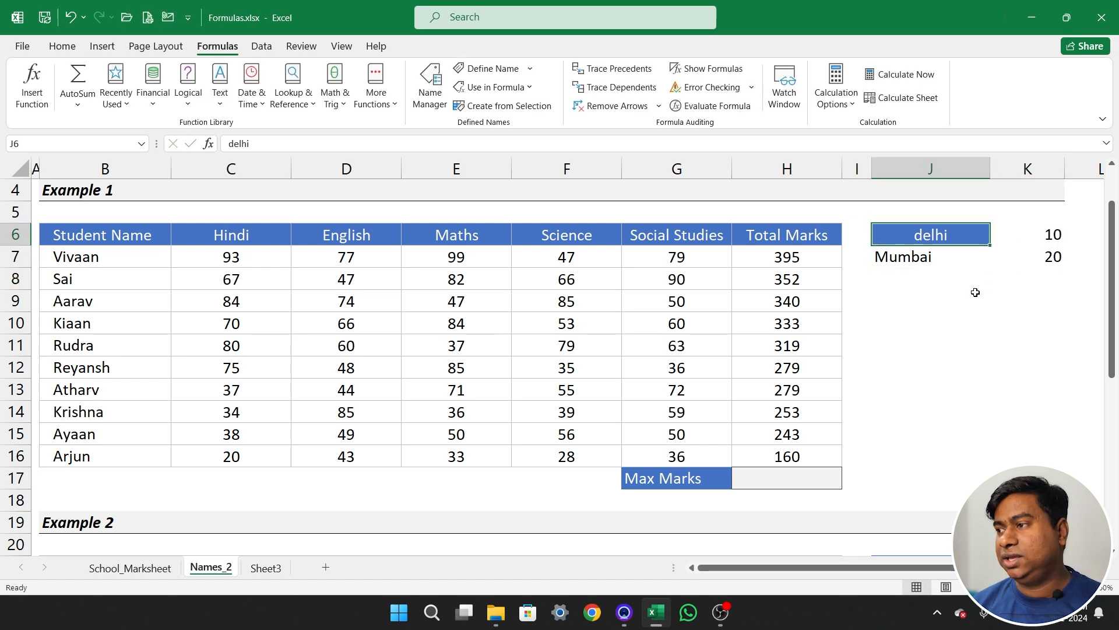
{"action": "key", "text": "Down"}
{"action": "key", "text": "Down"}
{"action": "key", "text": "Down"}
{"action": "key", "text": "Right"}
{"action": "type", "text": "="}
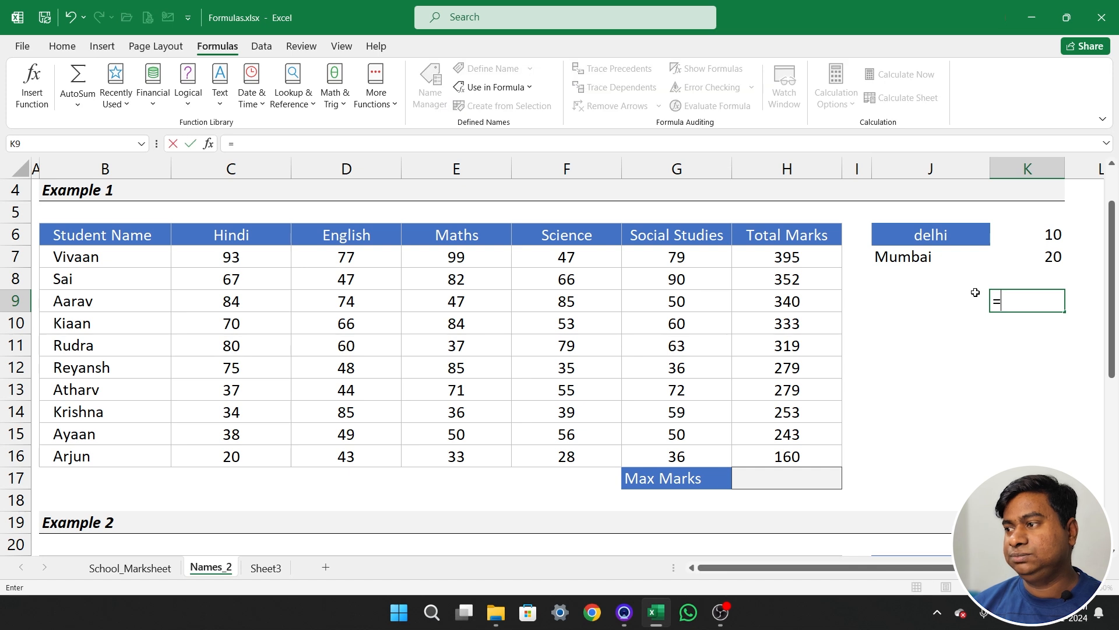
{"action": "type", "text": "sum"}
{"action": "key", "text": "Tab"}
{"action": "key", "text": "Up"}
{"action": "key", "text": "Up"}
{"action": "key", "text": "Up"}
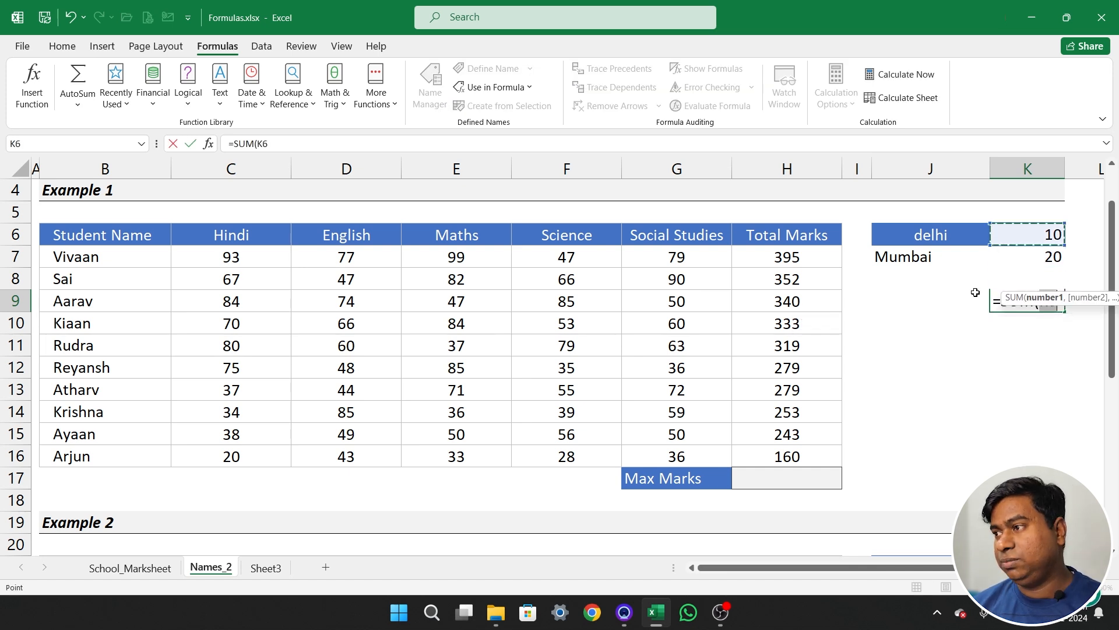
{"action": "type", "text": ","}
{"action": "key", "text": "Up"}
{"action": "key", "text": "Up"}
{"action": "type", "text": ")"}
{"action": "key", "text": "Return"}
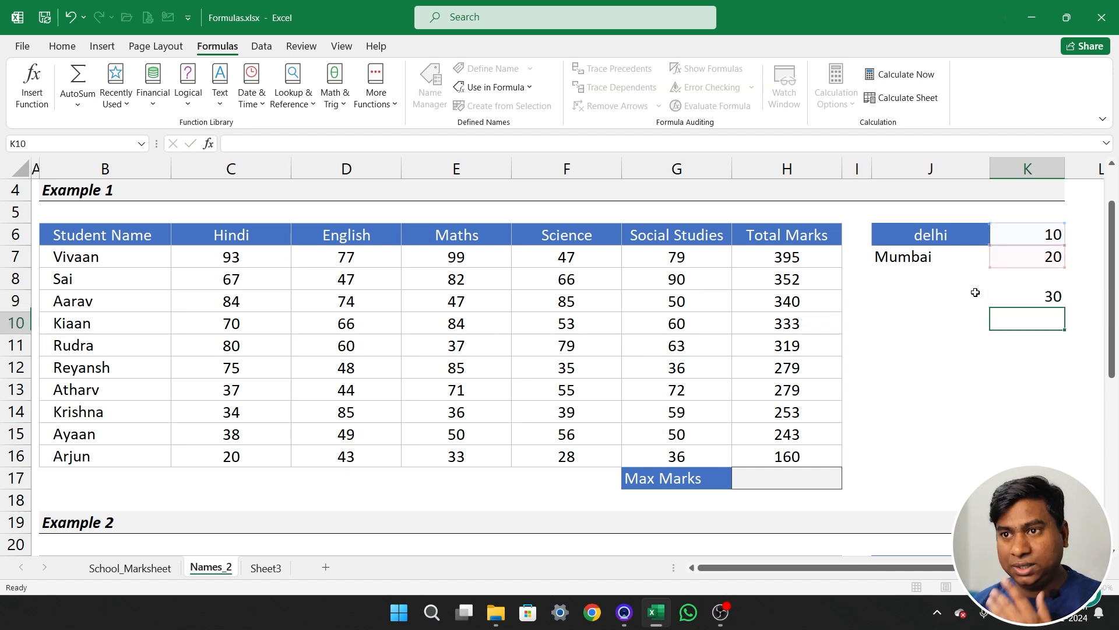
{"action": "key", "text": "Up"}
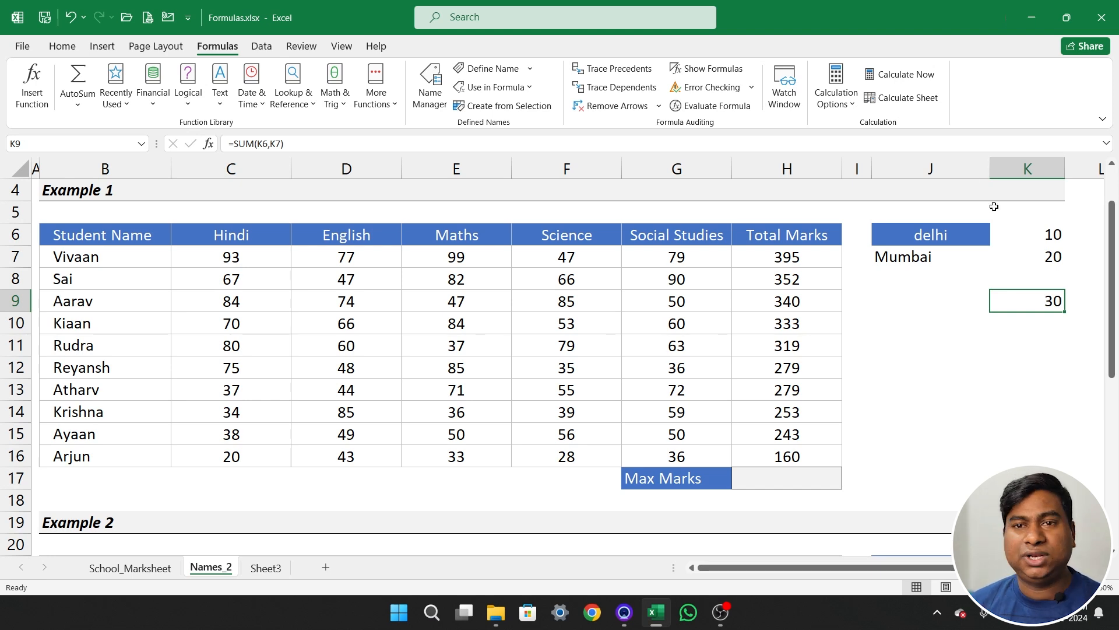
Create names for the values in J6:K7 from the labels in the selection's left column
{"action": "left_click", "coordinate": [1036, 235]}
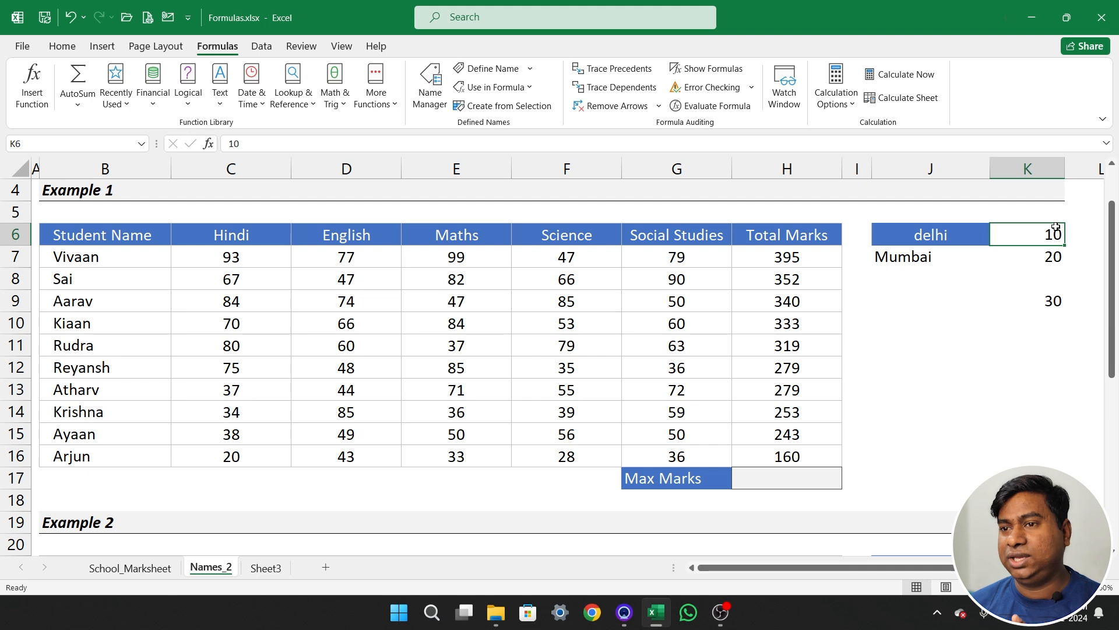
{"action": "left_click", "coordinate": [1042, 257]}
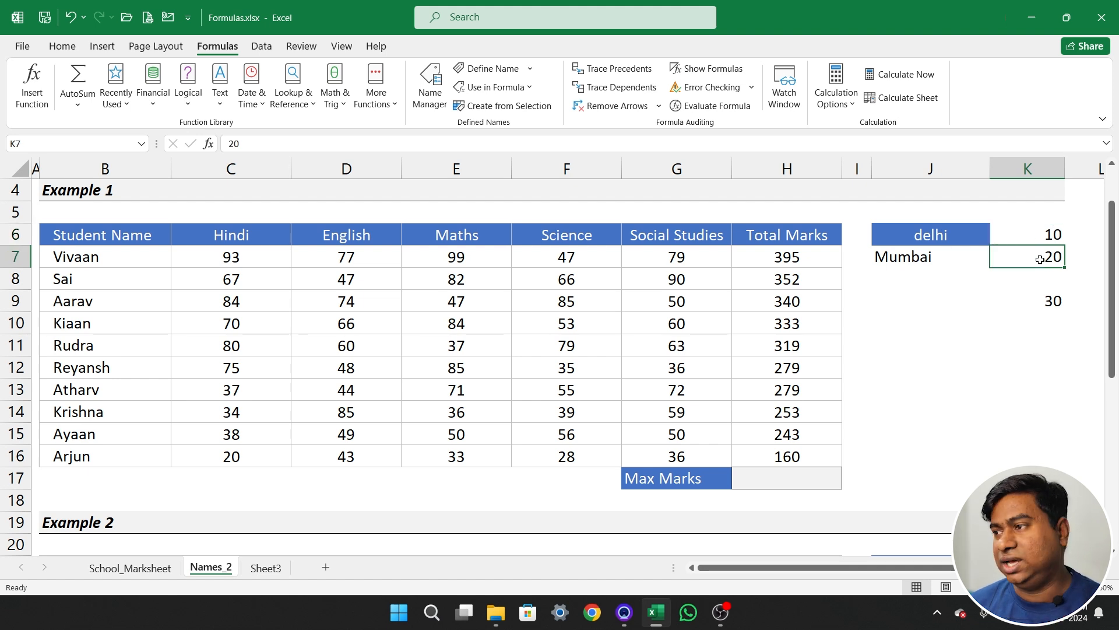
{"action": "left_click_drag", "start_coordinate": [958, 236], "coordinate": [1018, 258]}
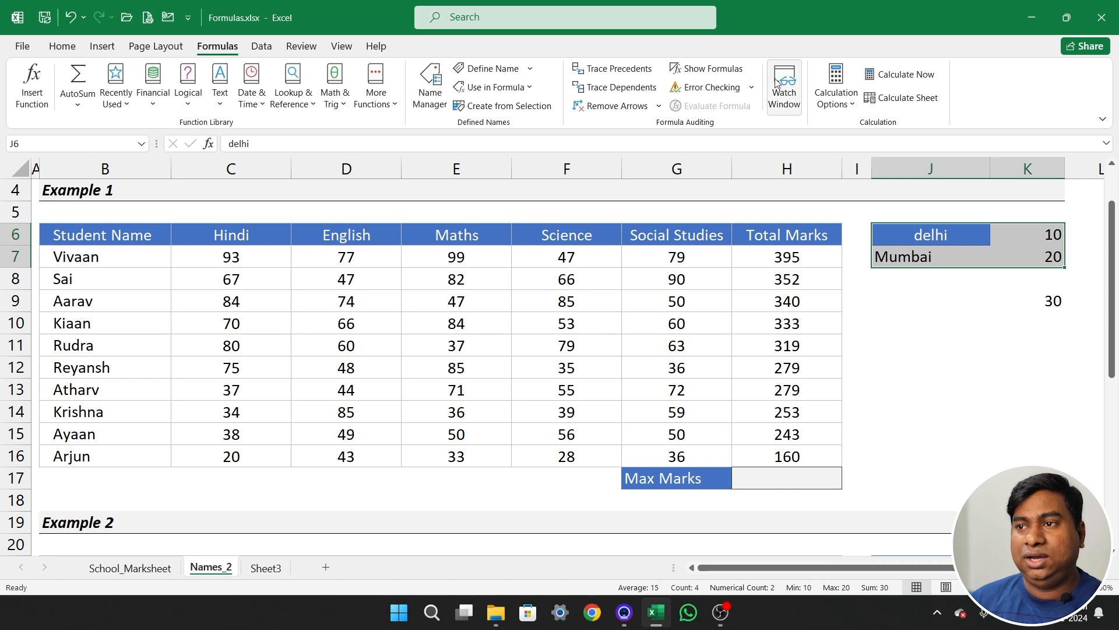
{"action": "left_click", "coordinate": [493, 70]}
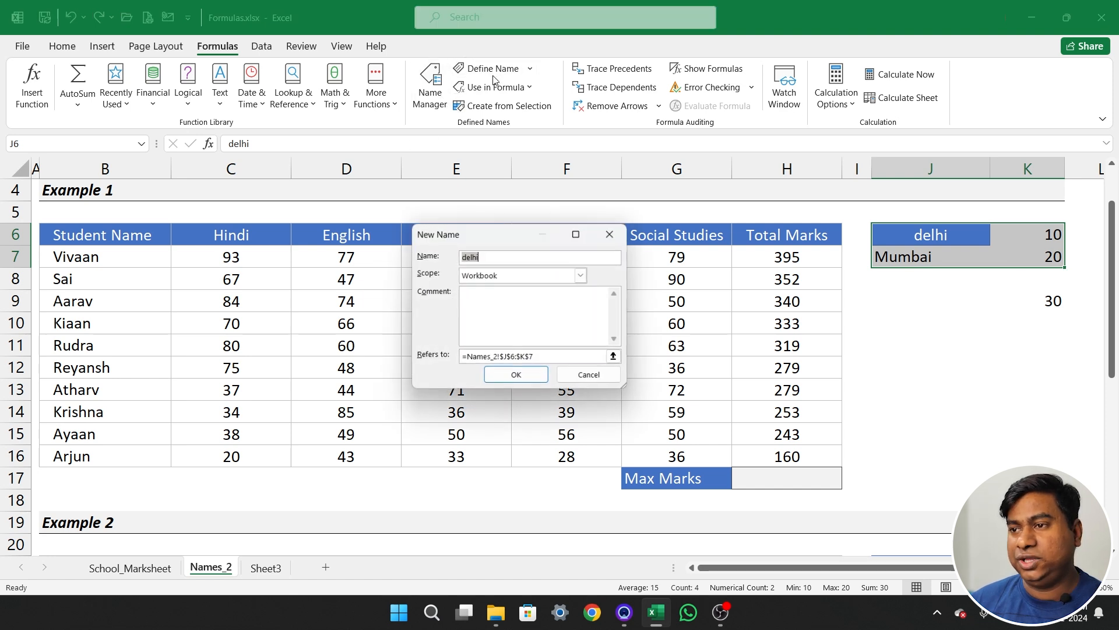
{"action": "left_click", "coordinate": [591, 376]}
{"action": "left_click", "coordinate": [509, 106]}
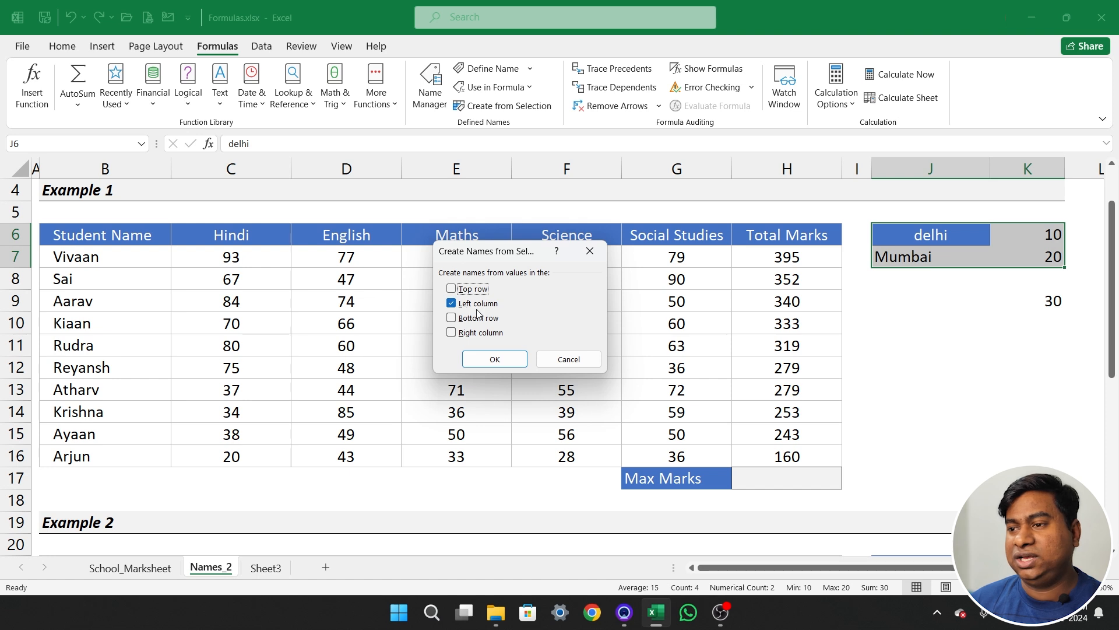
{"action": "left_click", "coordinate": [507, 360]}
{"action": "left_click", "coordinate": [966, 328]}
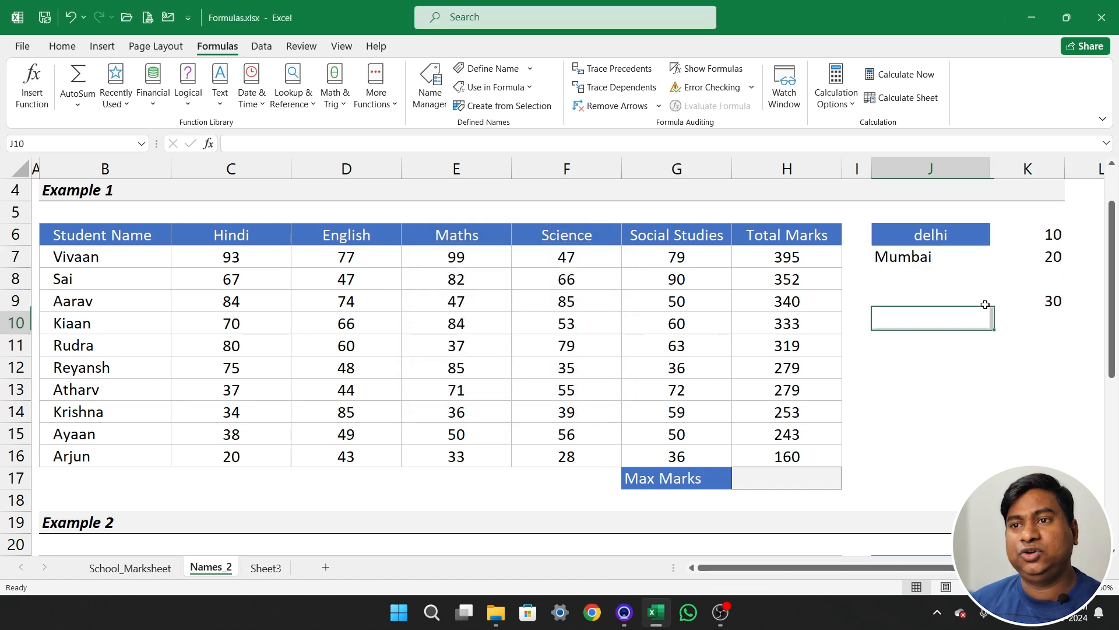
Check the names of K6 and K7, and apply delhi and Mumbai to the SUM formula in K9
{"action": "left_click", "coordinate": [1041, 237]}
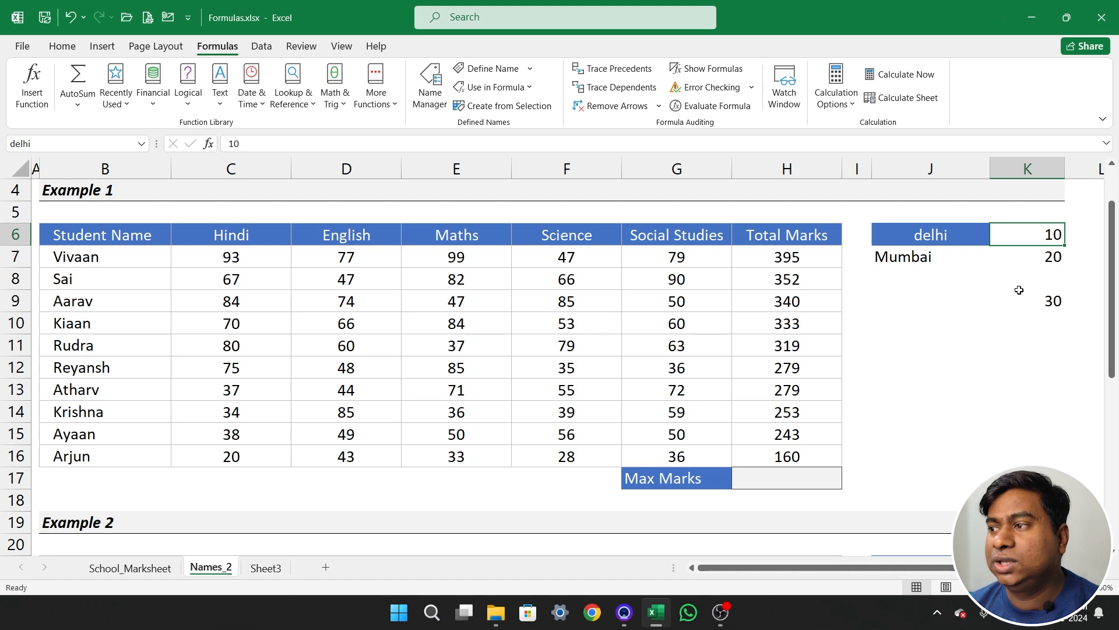
{"action": "key", "text": "Down"}
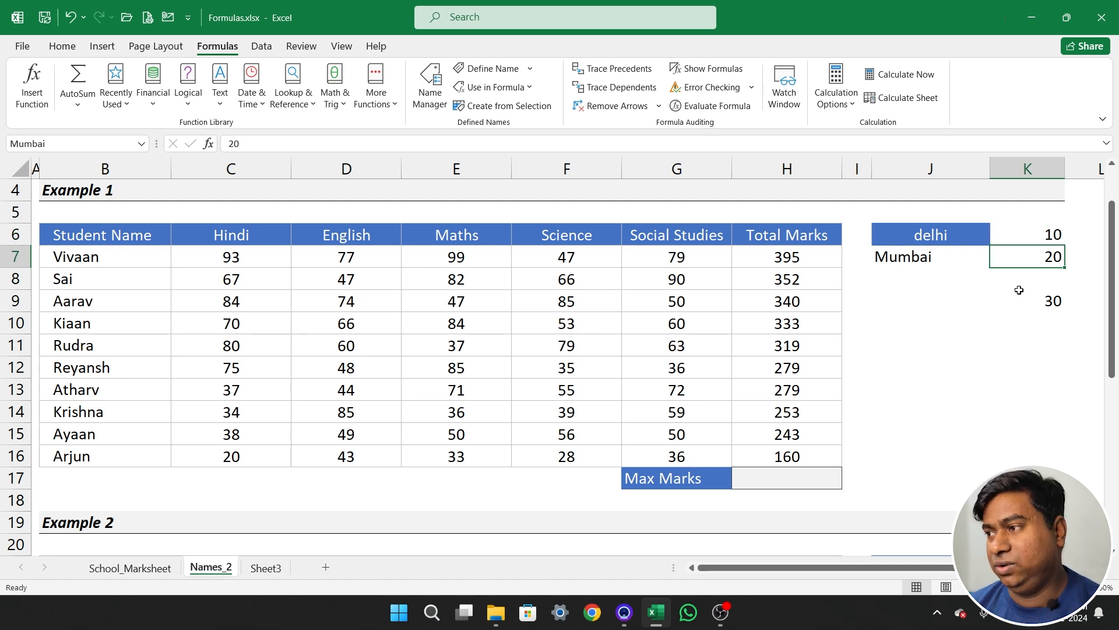
{"action": "left_click", "coordinate": [1053, 298]}
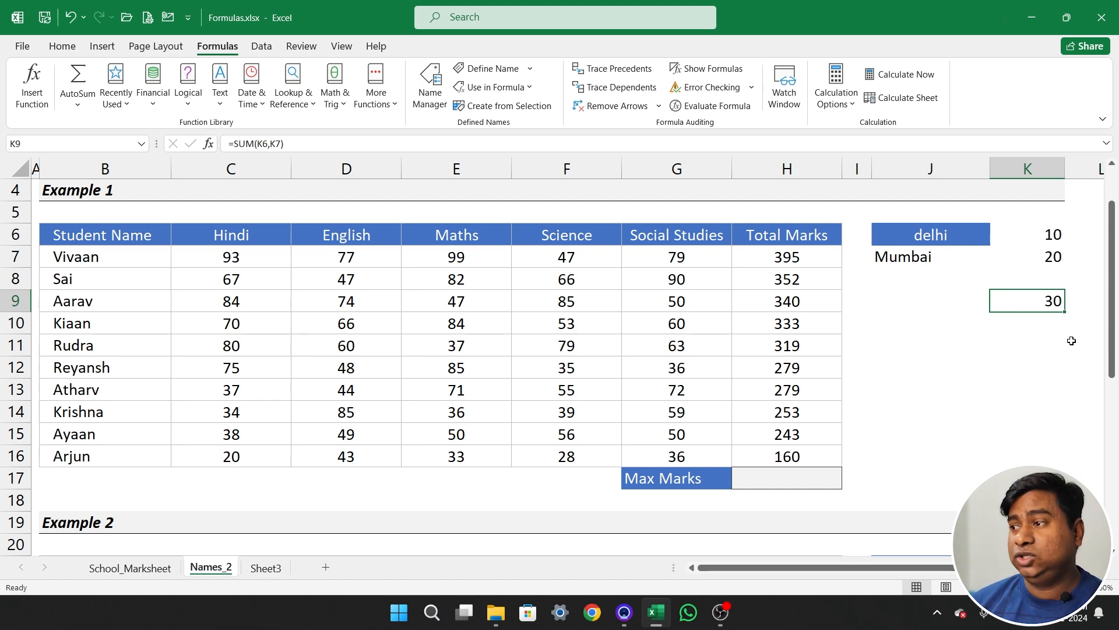
{"action": "left_click", "coordinate": [530, 69]}
{"action": "left_click", "coordinate": [505, 109]}
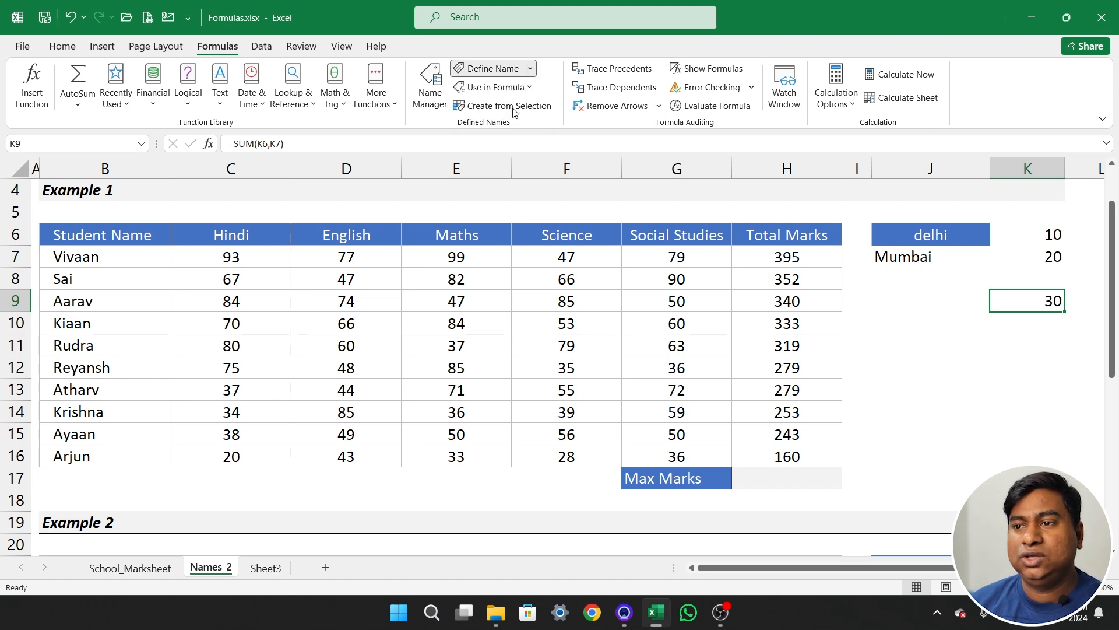
{"action": "left_click_drag", "start_coordinate": [447, 203], "coordinate": [430, 148]}
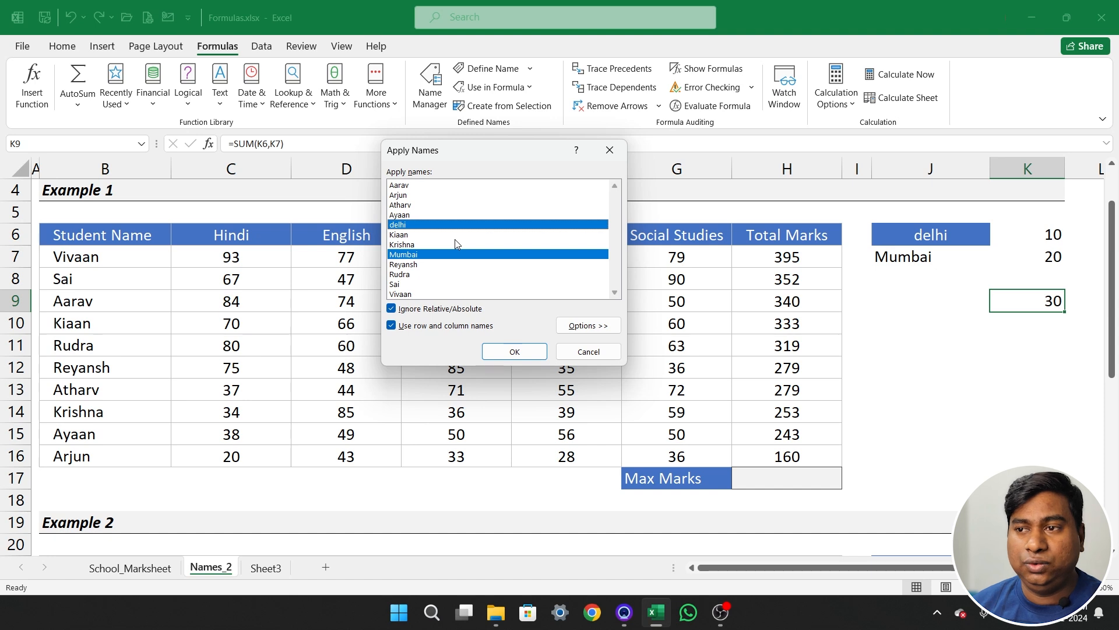
{"action": "left_click", "coordinate": [502, 355]}
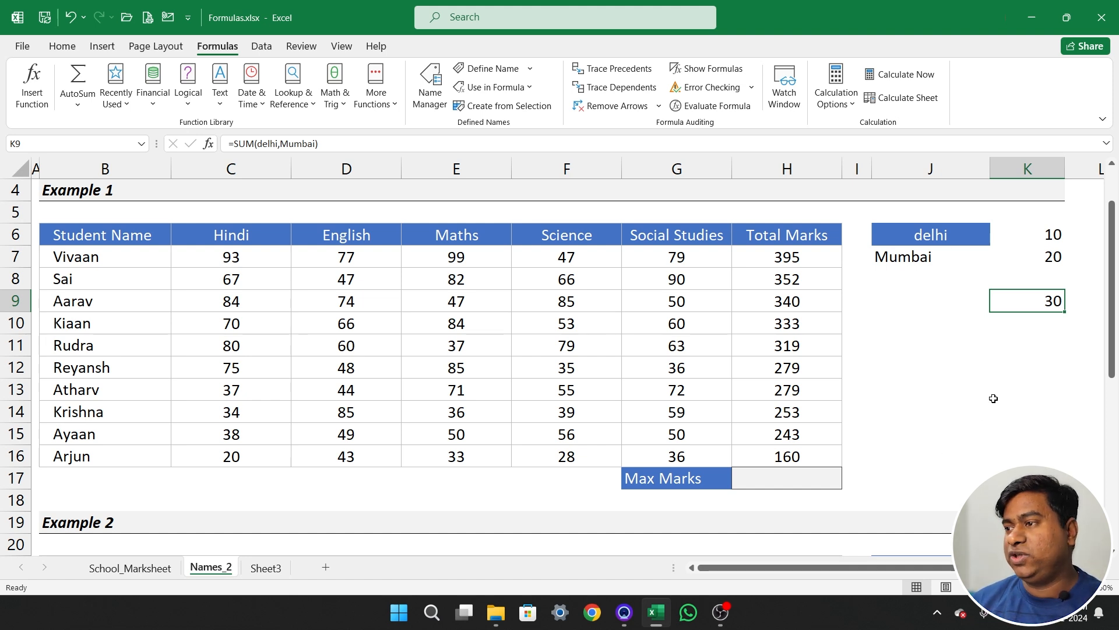
Clear the city labels, values and SUM formula from J6:L9 beside the marks table
{"action": "left_click", "coordinate": [931, 303]}
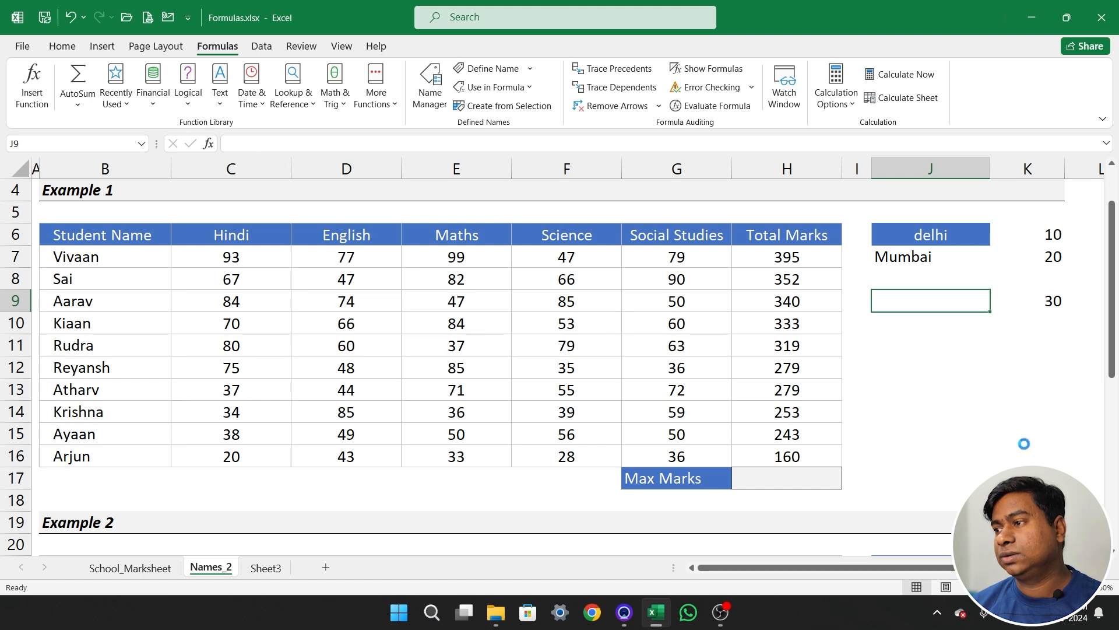
{"action": "key", "text": "shift+Right"}
{"action": "key", "text": "shift+Right"}
{"action": "key", "text": "shift+Up"}
{"action": "key", "text": "shift+Up"}
{"action": "key", "text": "shift+Up"}
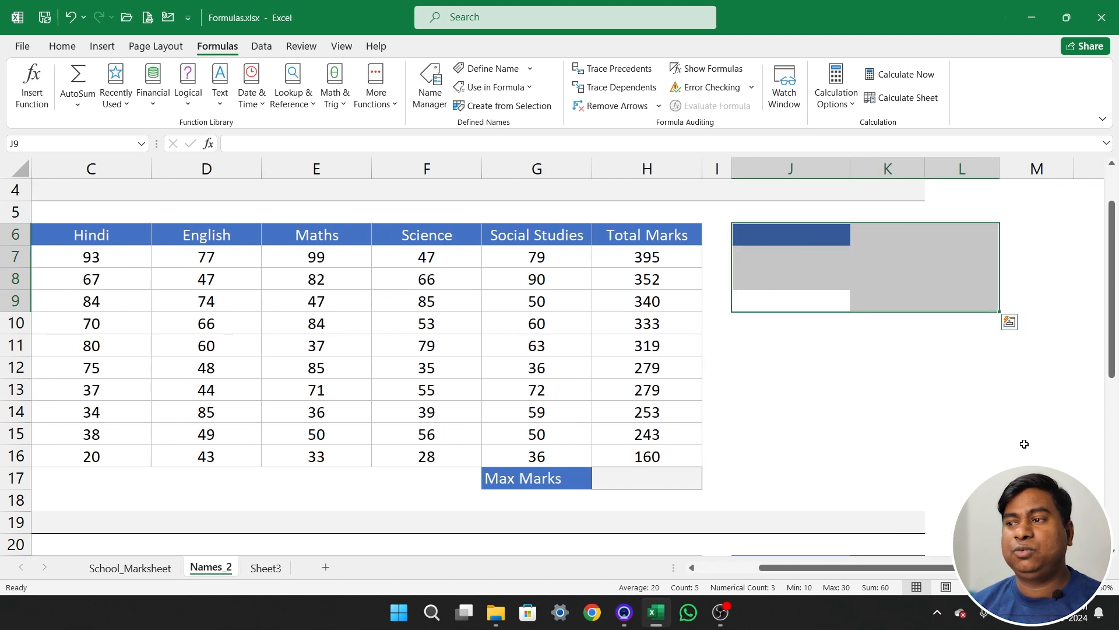
{"action": "key", "text": "Left"}
{"action": "key", "text": "Left"}
{"action": "key", "text": "Left"}
{"action": "key", "text": "Right"}
{"action": "key", "text": "Right"}
{"action": "key", "text": "Right"}
{"action": "key", "text": "Up"}
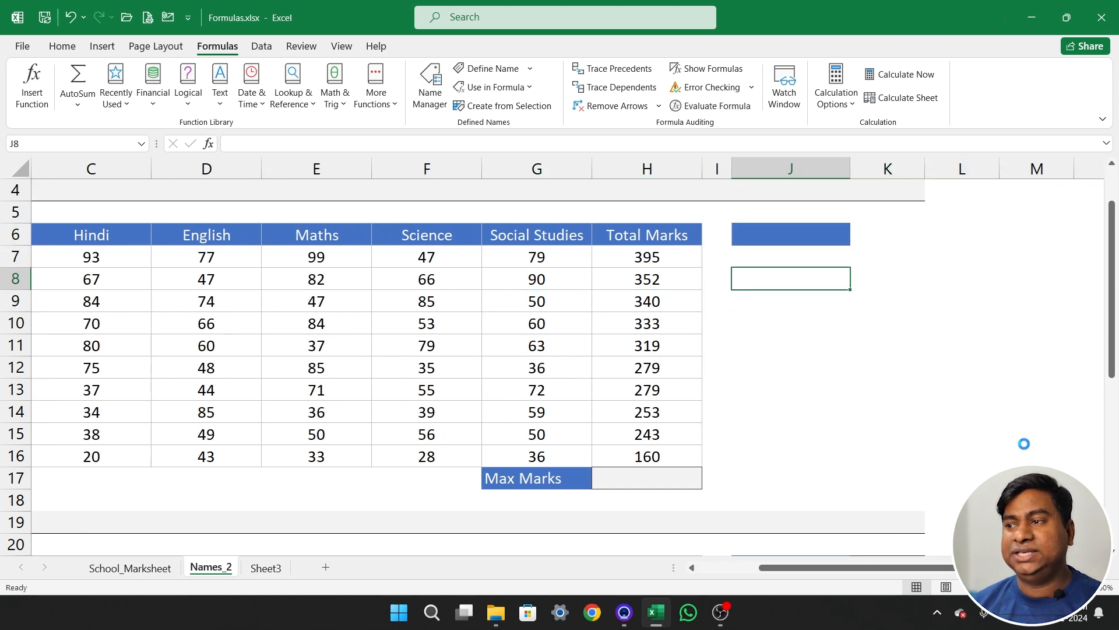
{"action": "key", "text": "Up"}
{"action": "key", "text": "Up"}
{"action": "key", "text": "Left"}
{"action": "key", "text": "Left"}
{"action": "key", "text": "Left"}
{"action": "key", "text": "Left"}
{"action": "key", "text": "Left"}
{"action": "key", "text": "Left"}
{"action": "key", "text": "Left"}
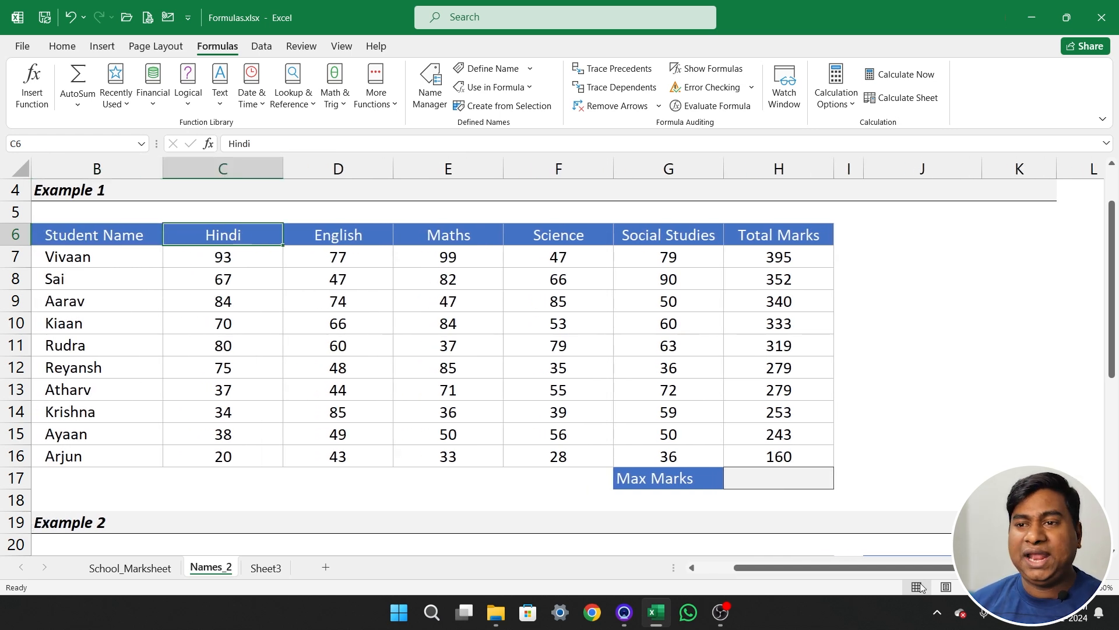
Create names for the Example 2 order table B21:H36 from its top row only, excluding the left column
{"action": "left_click_drag", "start_coordinate": [155, 260], "coordinate": [153, 458]}
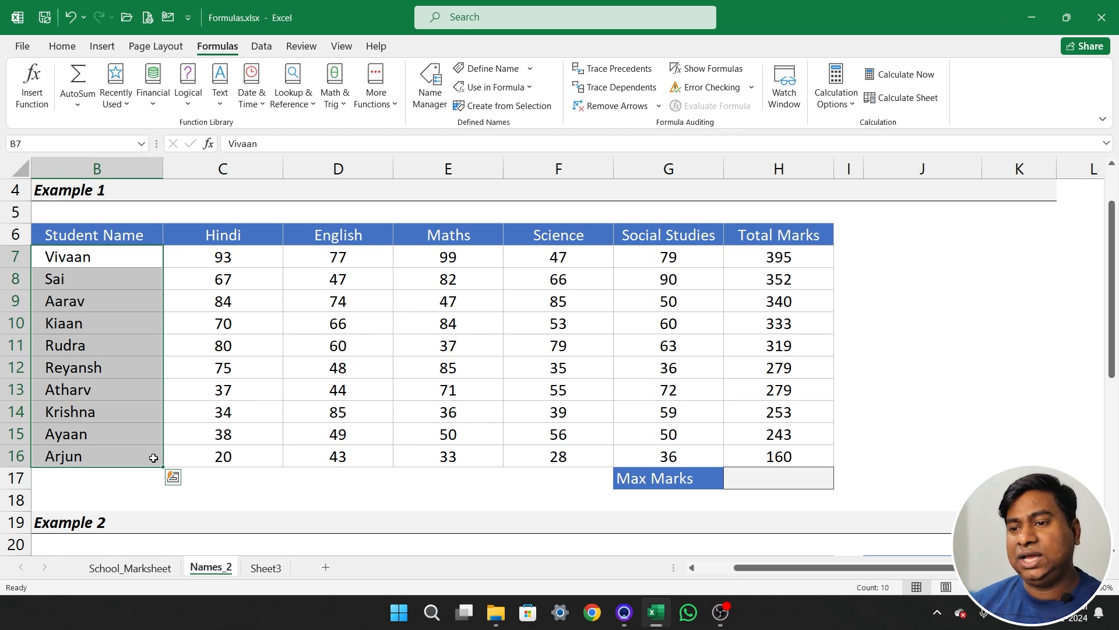
{"action": "scroll", "coordinate": [269, 390], "scroll_direction": "down", "scroll_amount": 5}
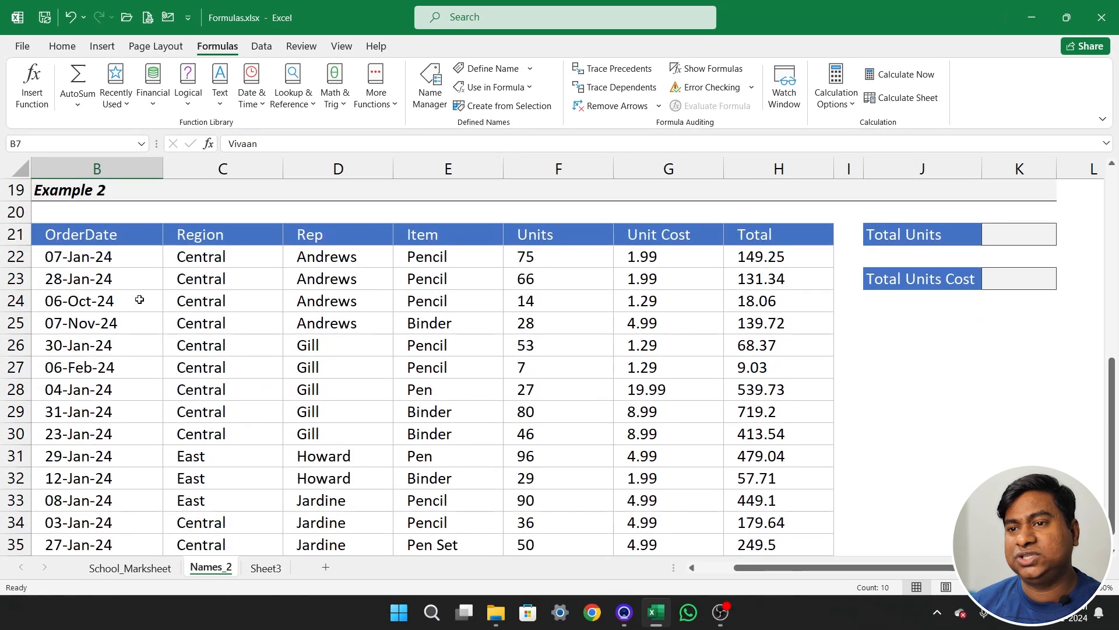
{"action": "left_click", "coordinate": [138, 241]}
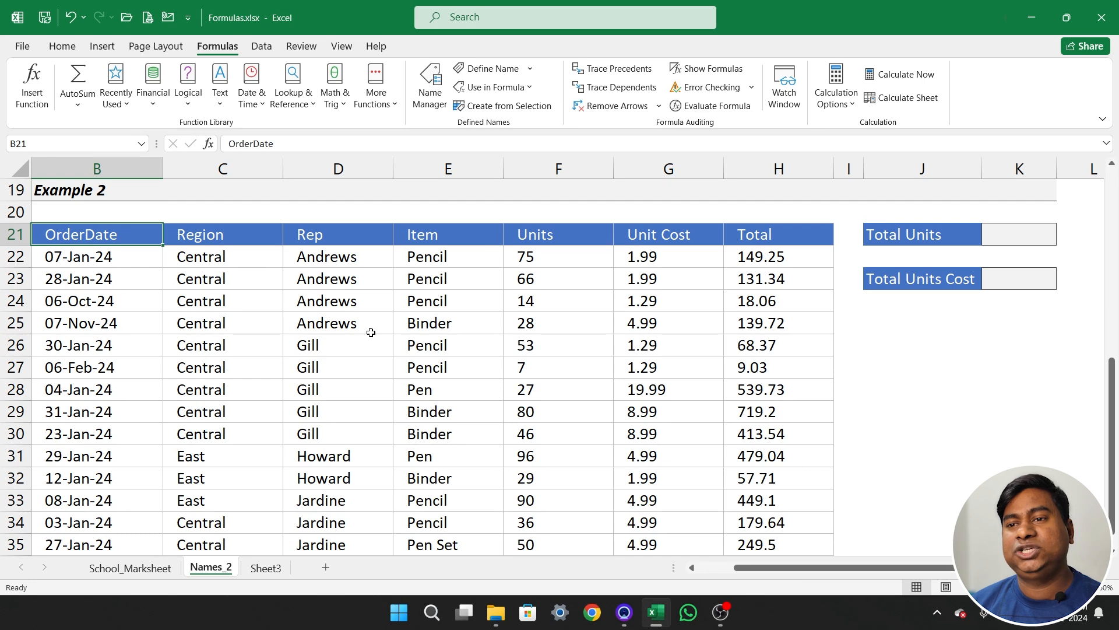
{"action": "key", "text": "Right"}
{"action": "key", "text": "Left"}
{"action": "key", "text": "ctrl+shift+Right"}
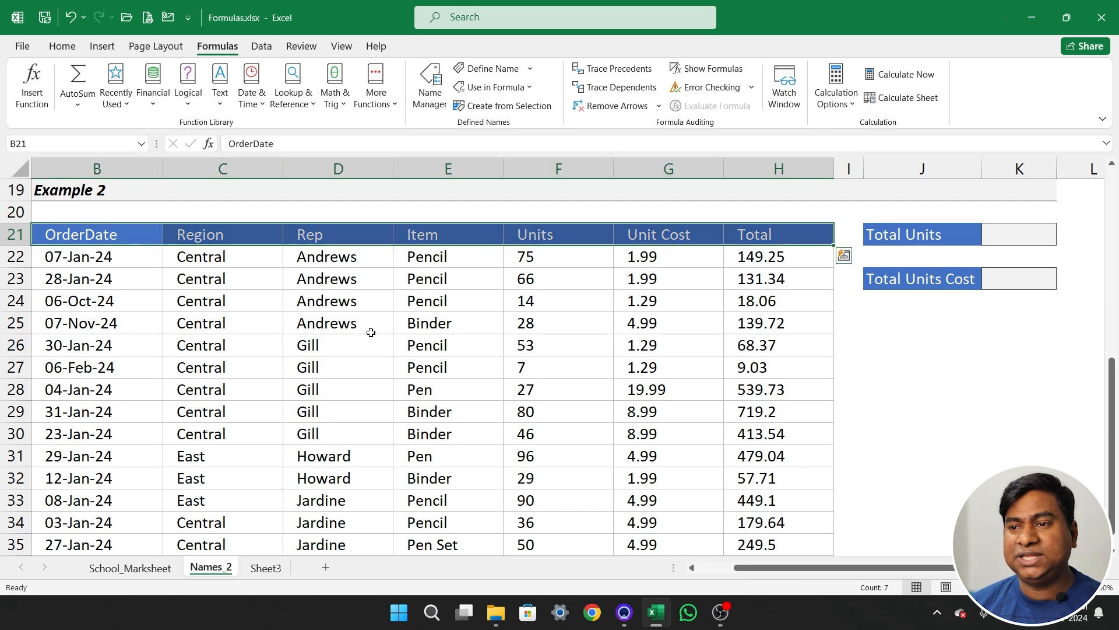
{"action": "key", "text": "ctrl+shift+Down"}
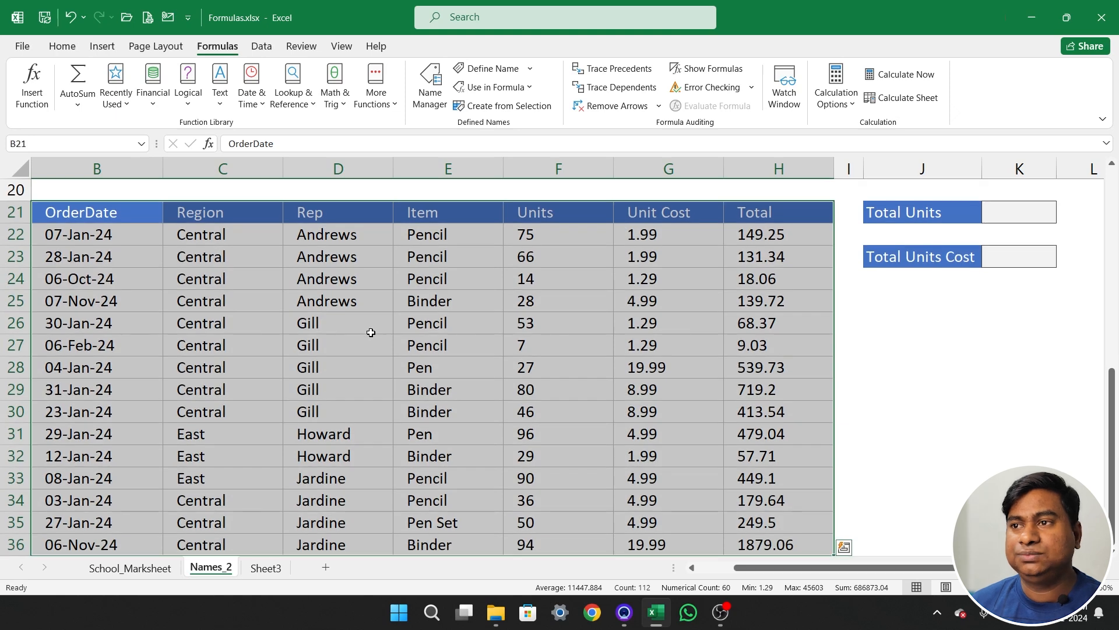
{"action": "left_click", "coordinate": [467, 108]}
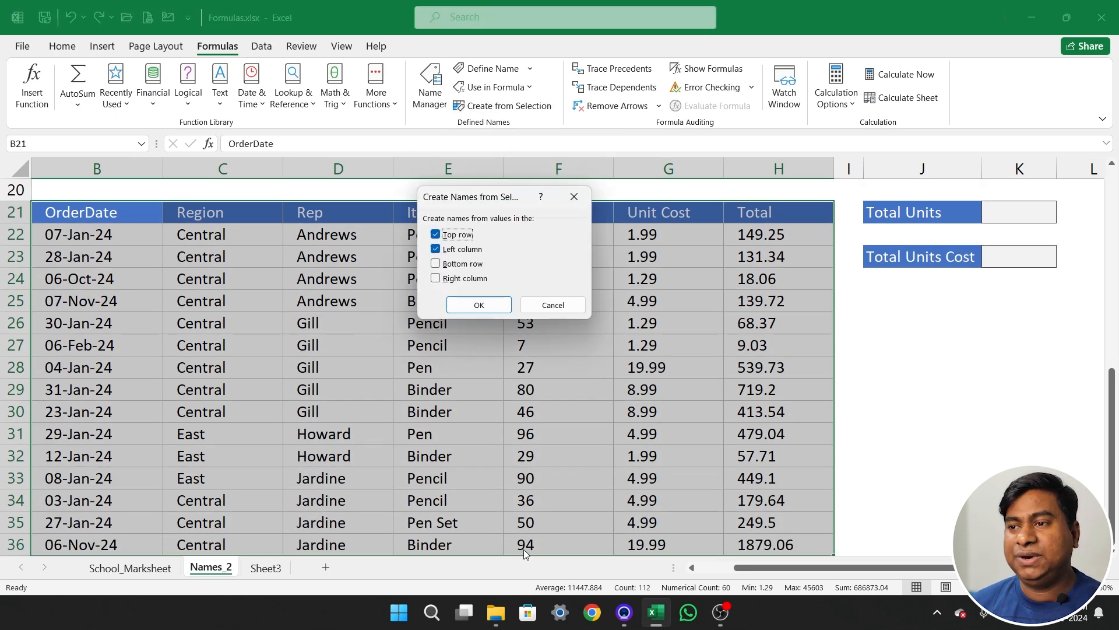
{"action": "left_click", "coordinate": [470, 249]}
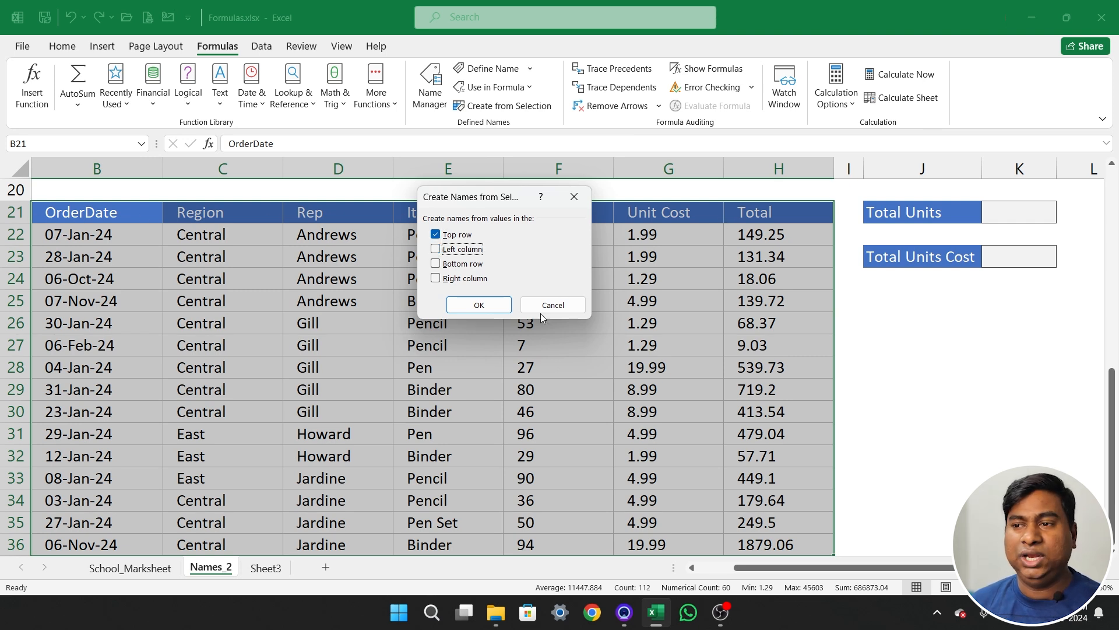
{"action": "left_click", "coordinate": [496, 308]}
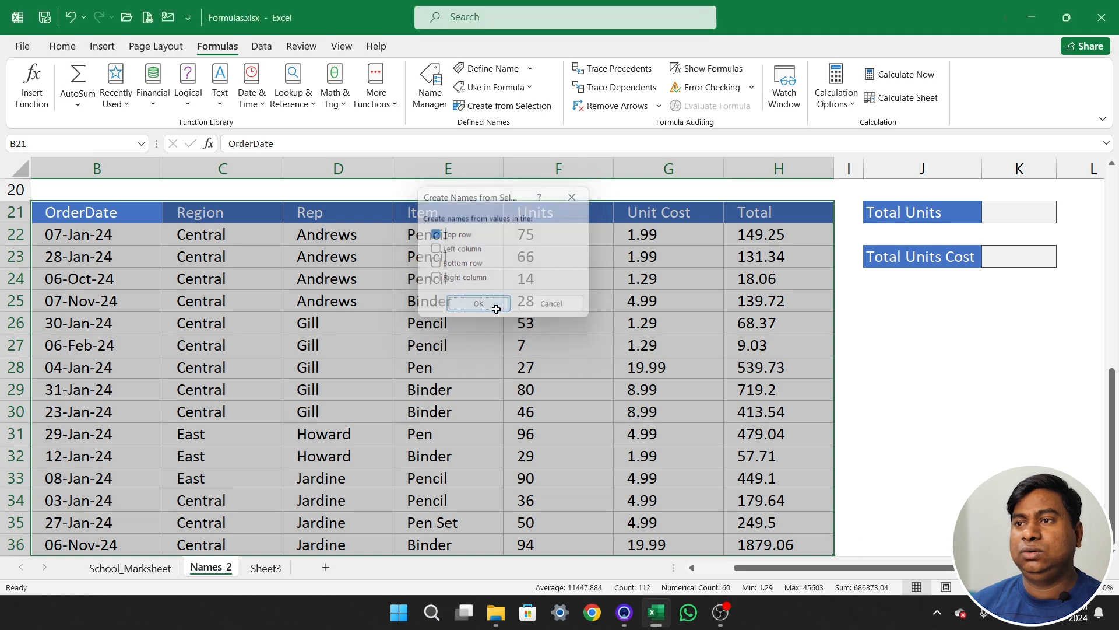
Review the names created from the order table's headers in the Name Manager and close it
{"action": "left_click", "coordinate": [431, 96]}
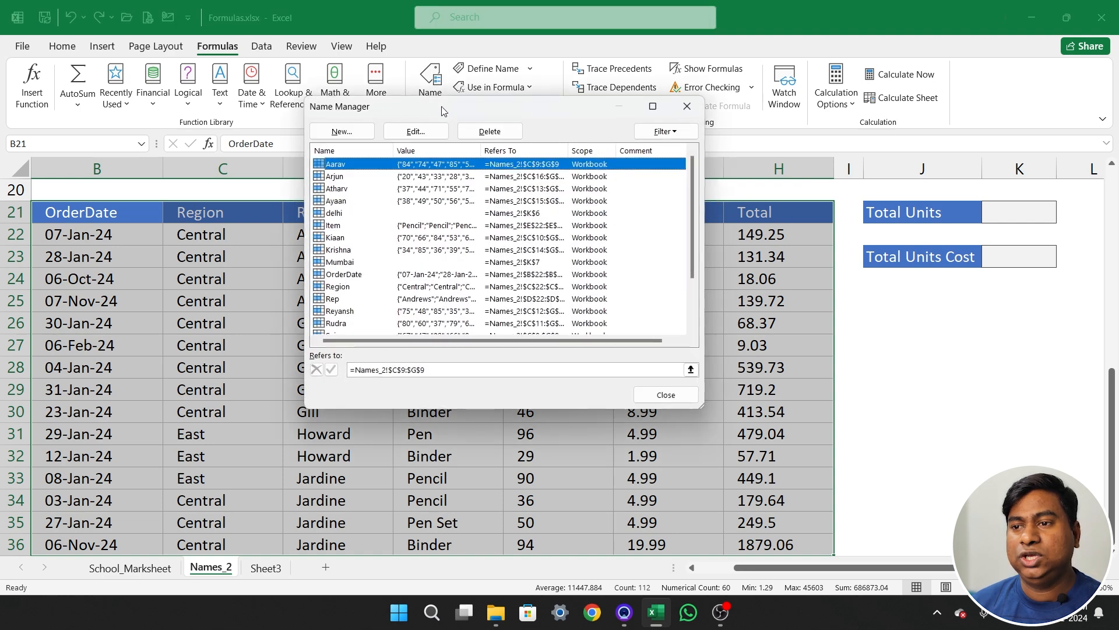
{"action": "scroll", "coordinate": [370, 204], "scroll_direction": "down", "scroll_amount": 2}
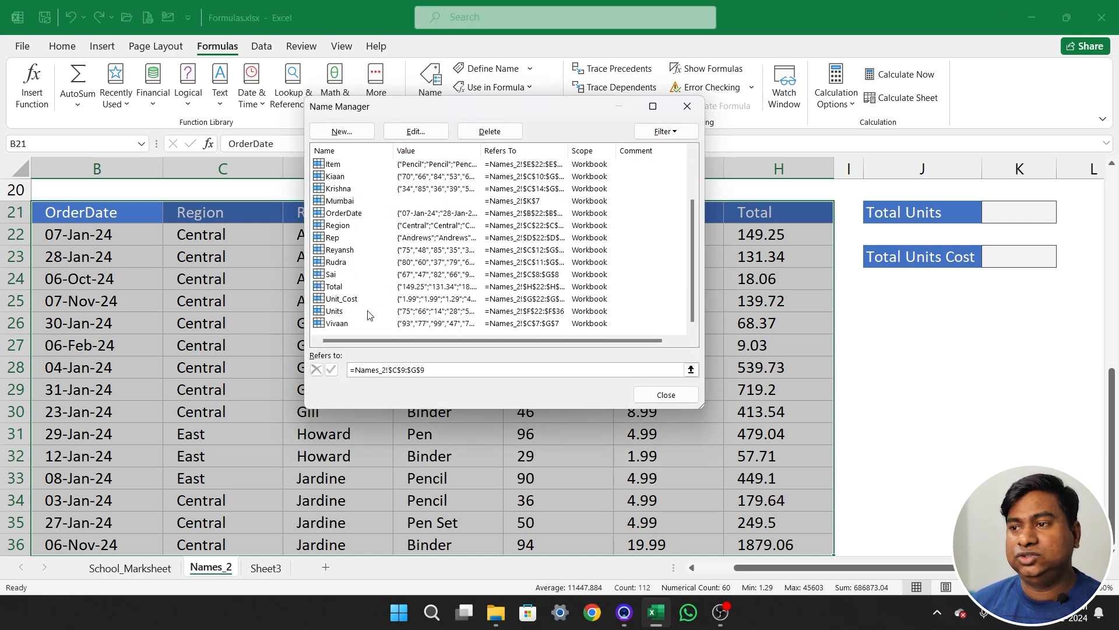
{"action": "left_click_drag", "start_coordinate": [410, 107], "coordinate": [758, 105]}
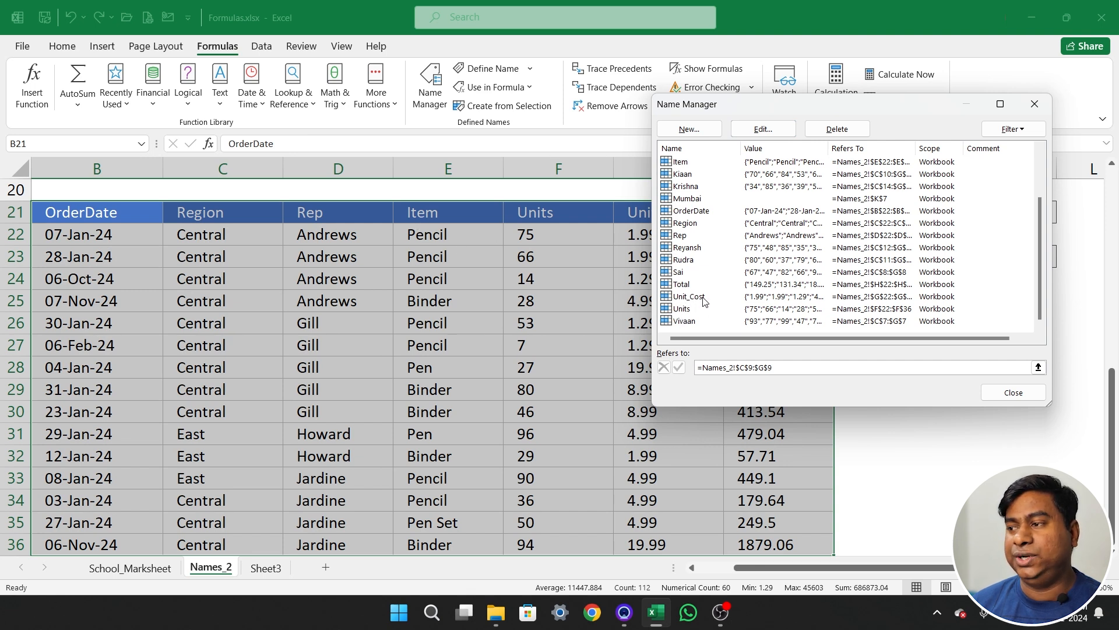
{"action": "left_click", "coordinate": [1013, 393]}
Total the order table's units in K21 beside Total Units with =SUM(Units)
{"action": "left_click", "coordinate": [920, 387]}
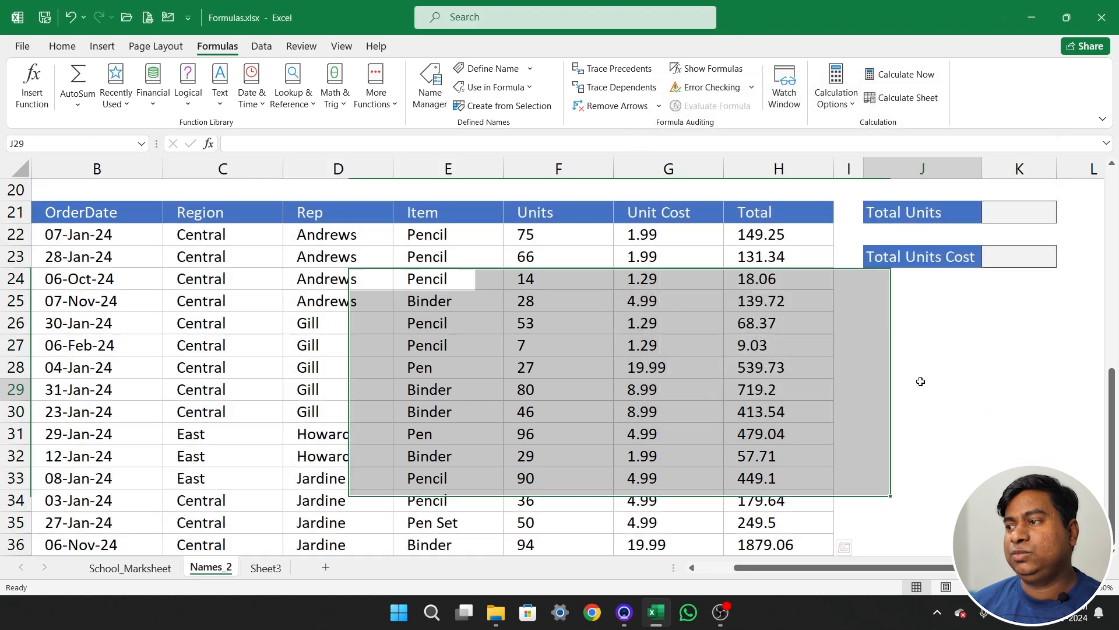
{"action": "left_click", "coordinate": [1010, 219]}
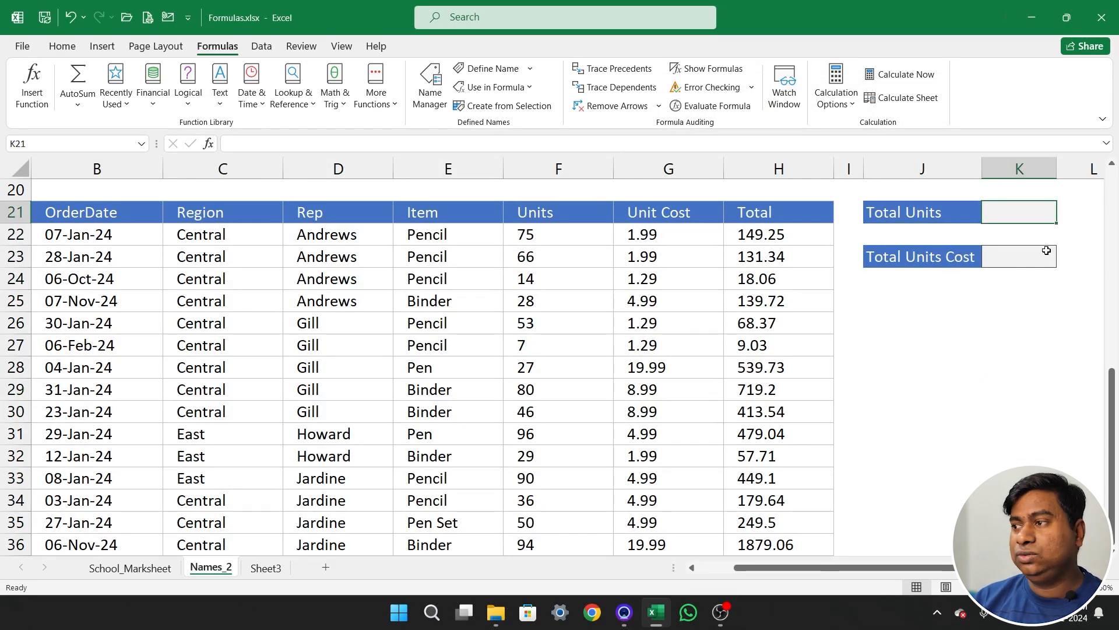
{"action": "type", "text": "=sum"}
{"action": "key", "text": "Tab"}
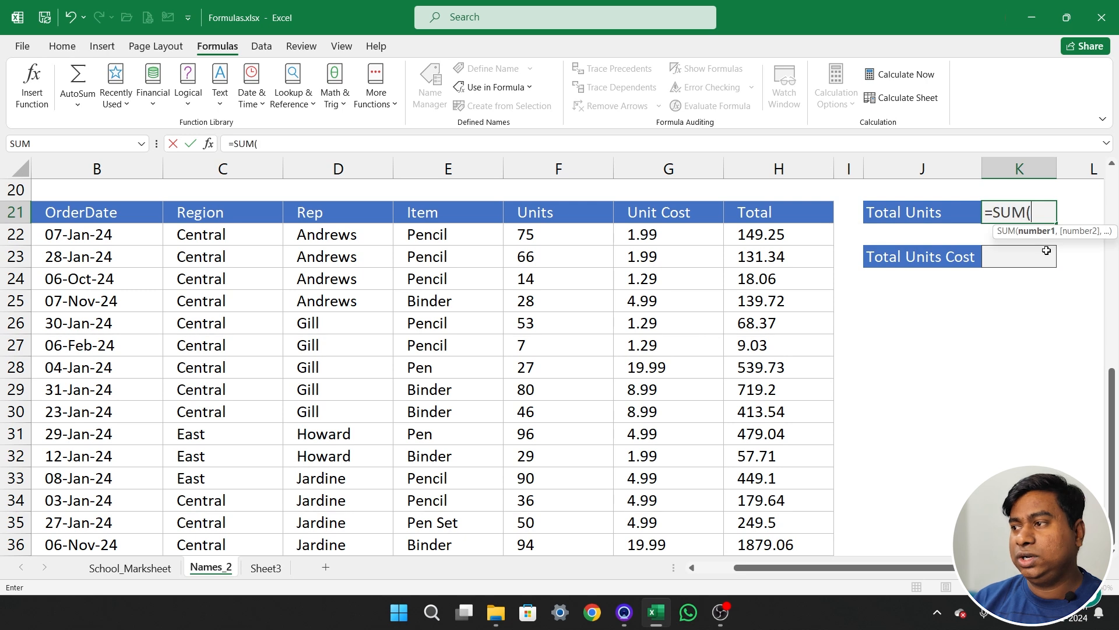
{"action": "type", "text": "uni"}
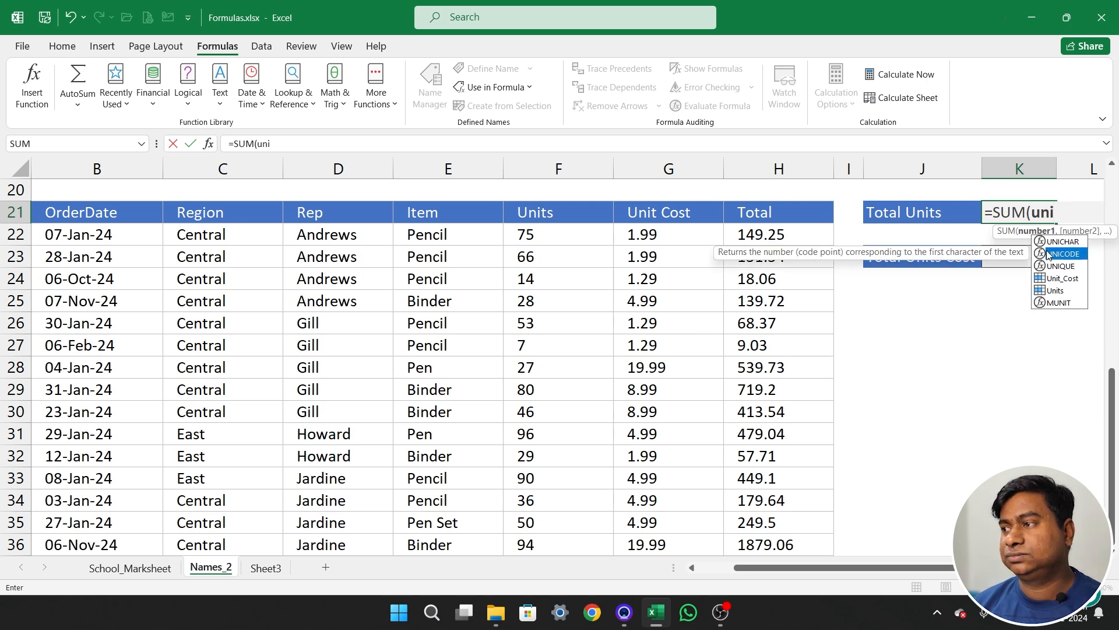
{"action": "key", "text": "Down"}
{"action": "key", "text": "Tab"}
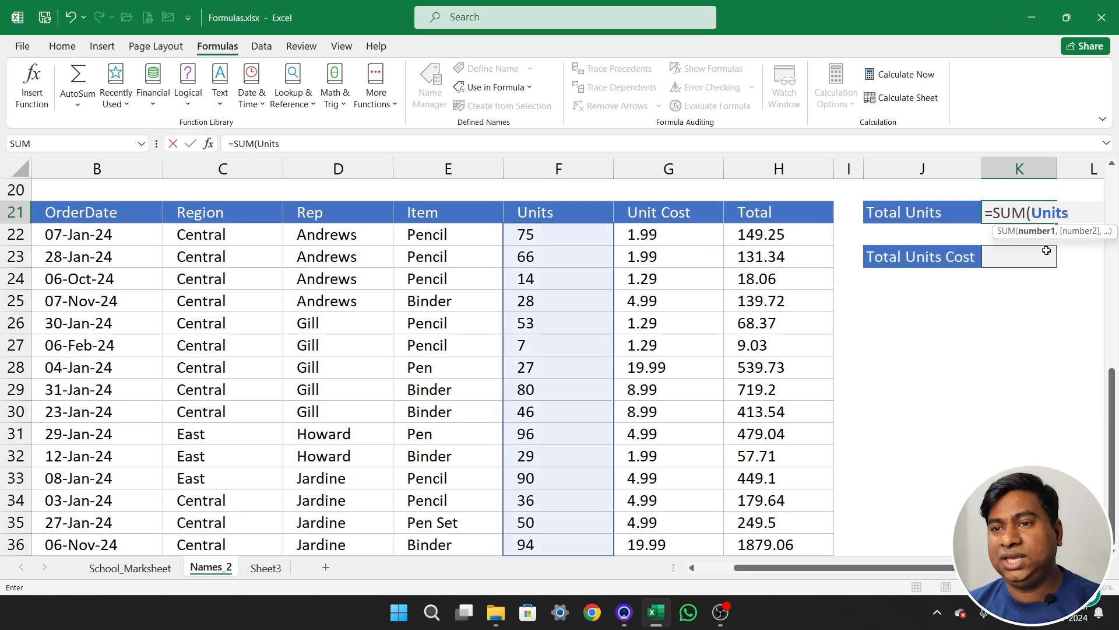
{"action": "type", "text": ")"}
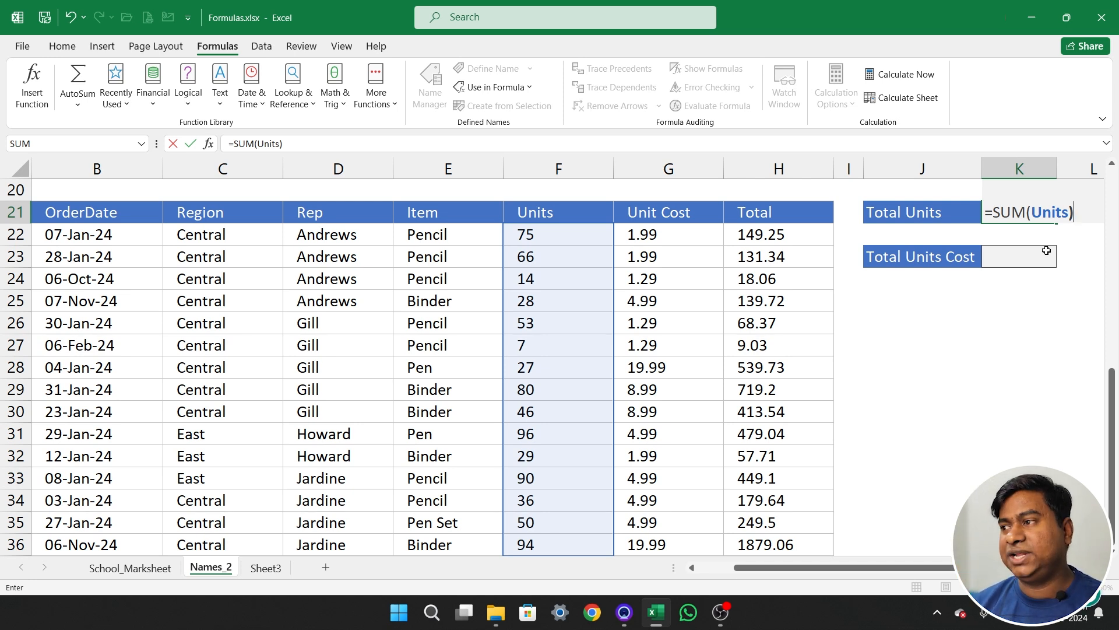
{"action": "key", "text": "Return"}
{"action": "key", "text": "Up"}
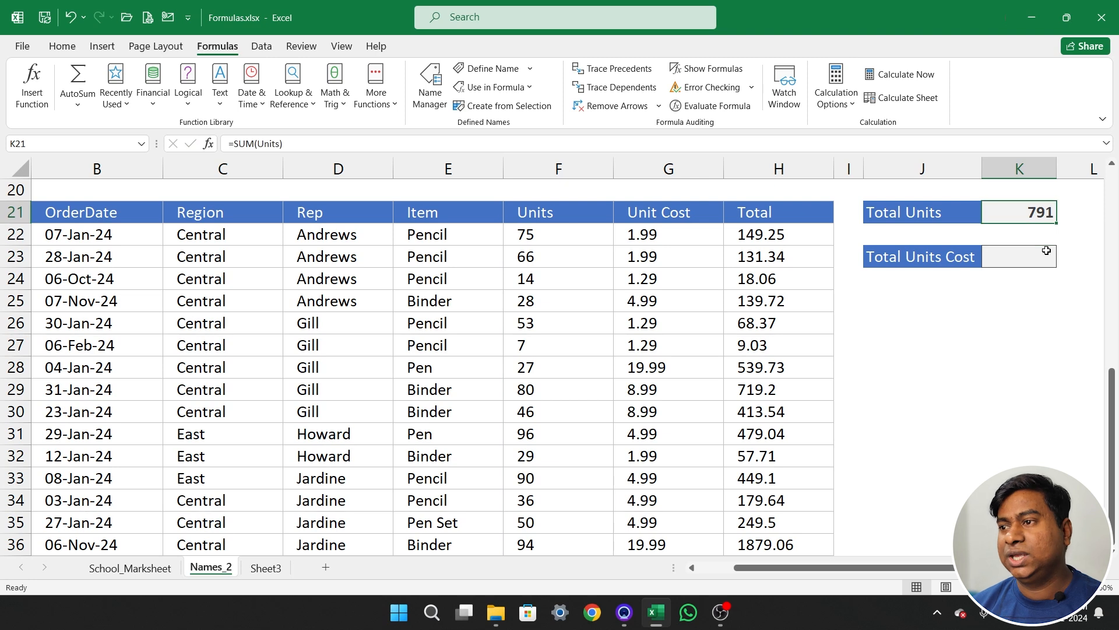
Total the unit costs in K23 beside Total Units Cost with =SUM(Unit_Cost)
{"action": "left_click", "coordinate": [1047, 250]}
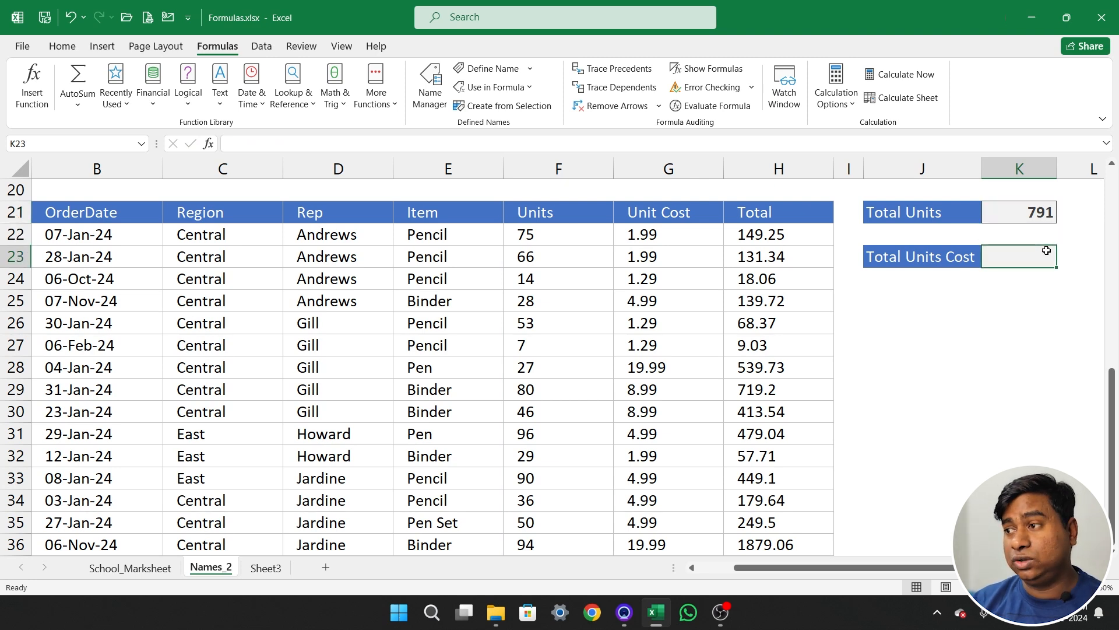
{"action": "type", "text": "="}
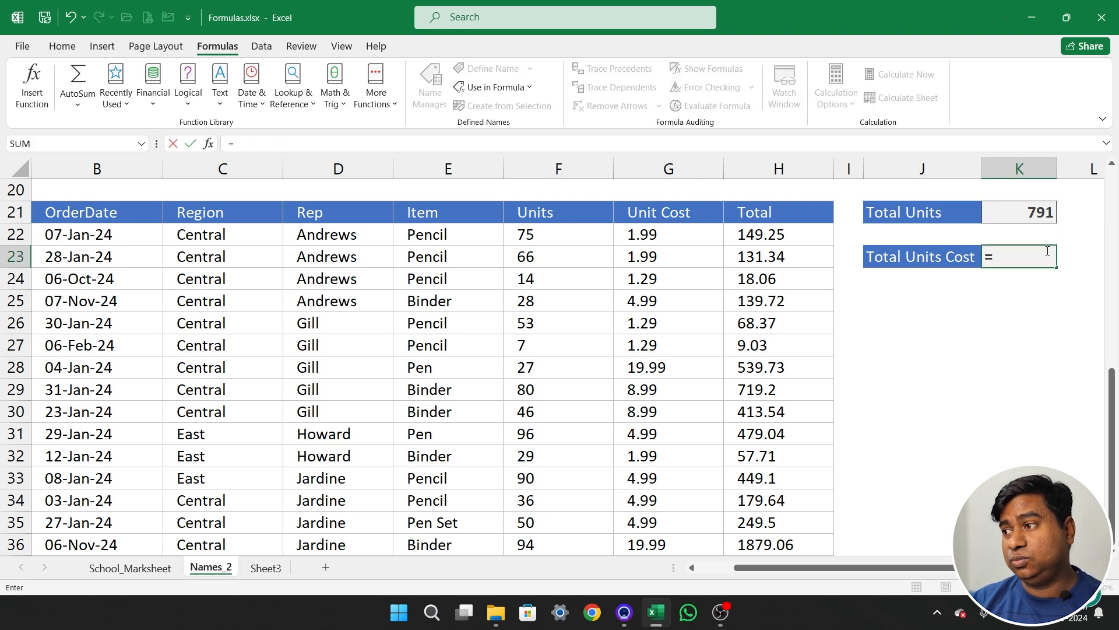
{"action": "type", "text": "un"}
{"action": "key", "text": "BackSpace"}
{"action": "key", "text": "BackSpace"}
{"action": "type", "text": "su"}
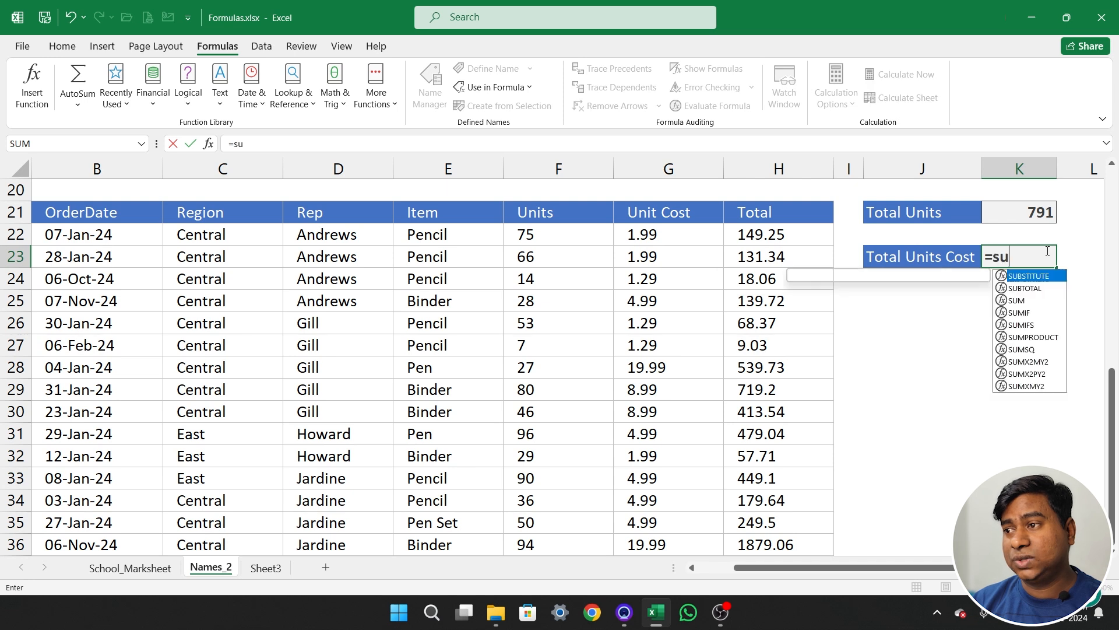
{"action": "type", "text": "m"}
{"action": "key", "text": "Tab"}
{"action": "type", "text": "uni"}
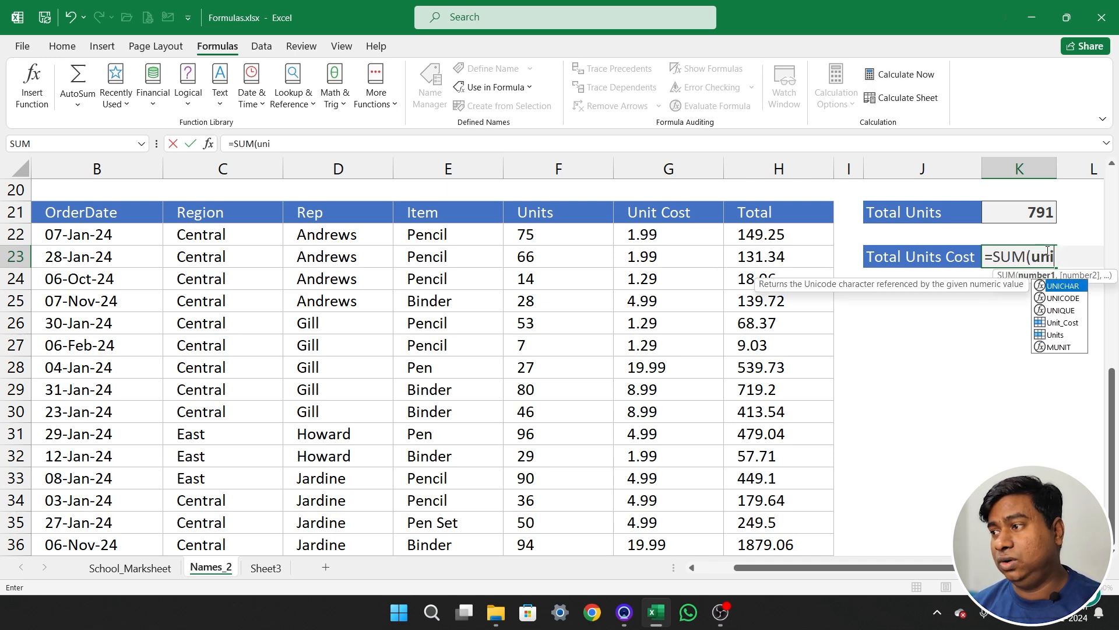
{"action": "key", "text": "Down"}
{"action": "key", "text": "Down"}
{"action": "key", "text": "Tab"}
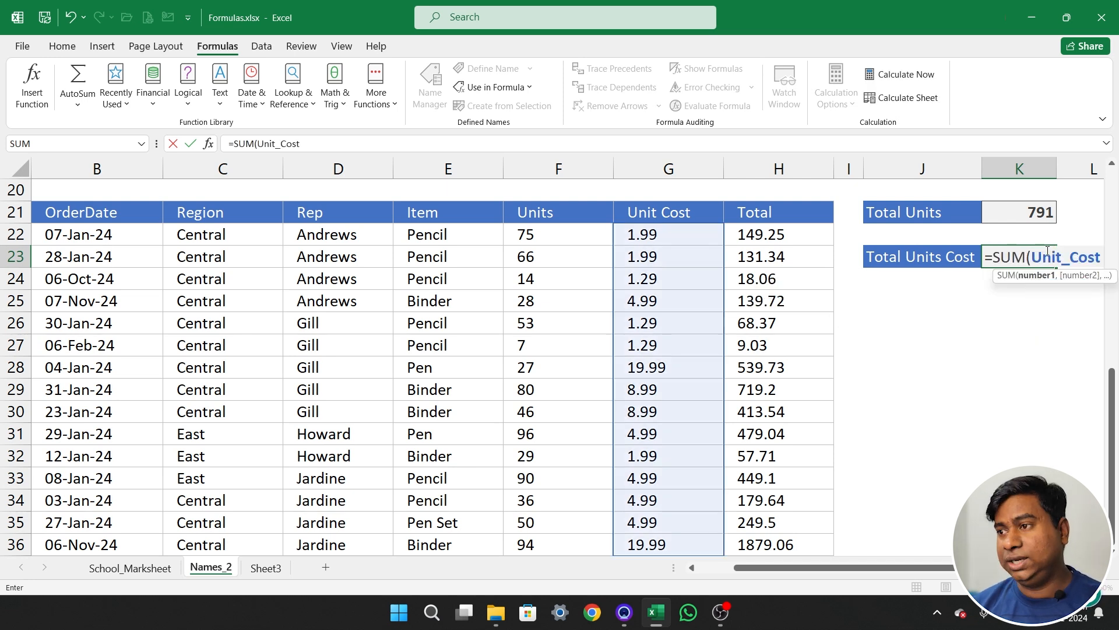
{"action": "type", "text": ")"}
{"action": "key", "text": "Return"}
{"action": "key", "text": "Return"}
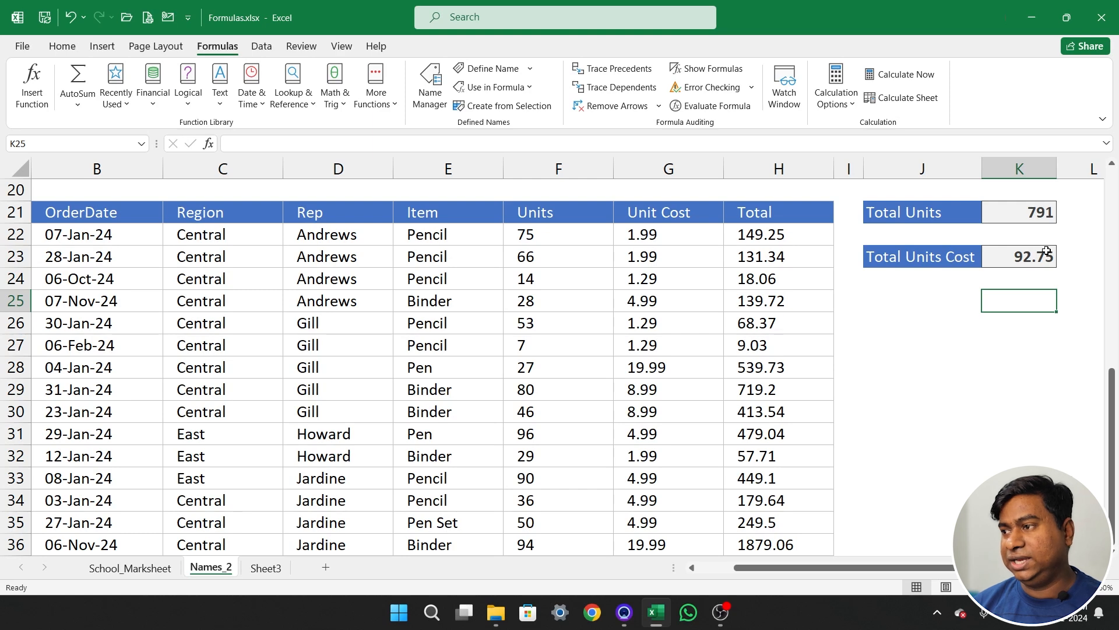
Copy the Total Units Cost label and value J23:K23 to J25 and change the copied label to Total
{"action": "key", "text": "Left"}
{"action": "key", "text": "Up"}
{"action": "key", "text": "Up"}
{"action": "key", "text": "shift+Right"}
{"action": "key", "text": "ctrl+c"}
{"action": "key", "text": "Down"}
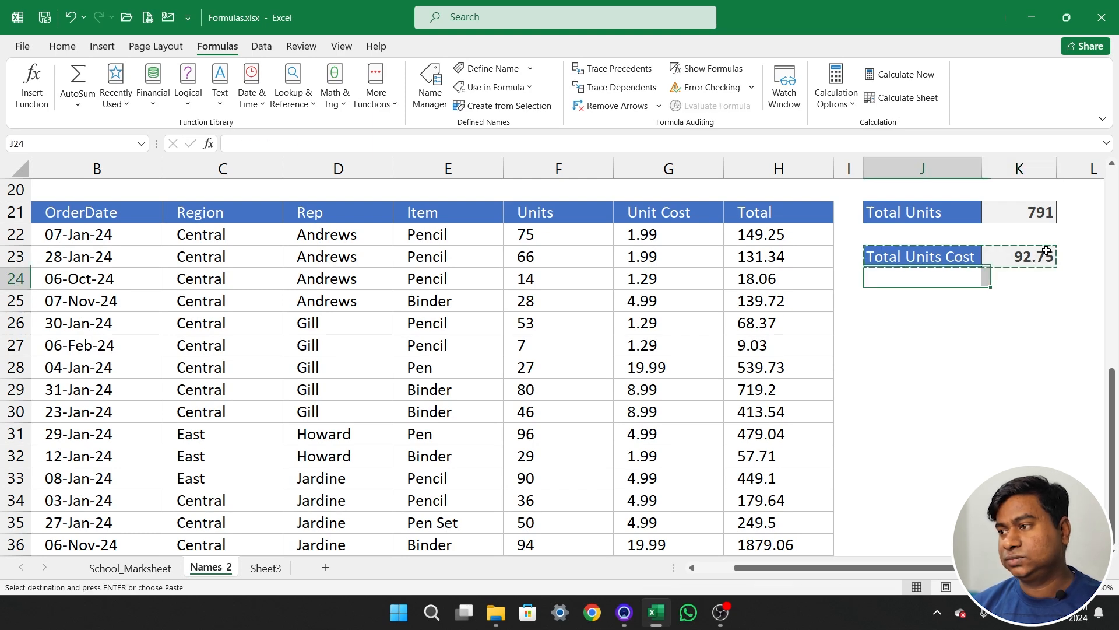
{"action": "key", "text": "Down"}
{"action": "key", "text": "ctrl+v"}
{"action": "type", "text": "Total"}
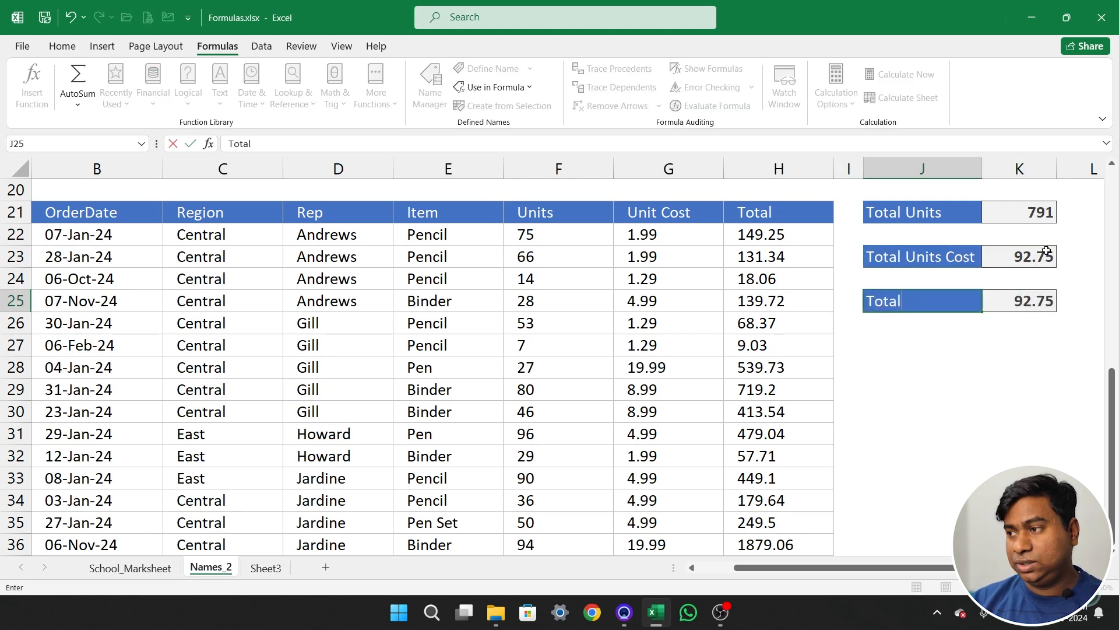
Replace the copied formula in K25 with =SUM(Total) to total the order table's Total column
{"action": "key", "text": "Tab"}
{"action": "type", "text": "=SUM("}
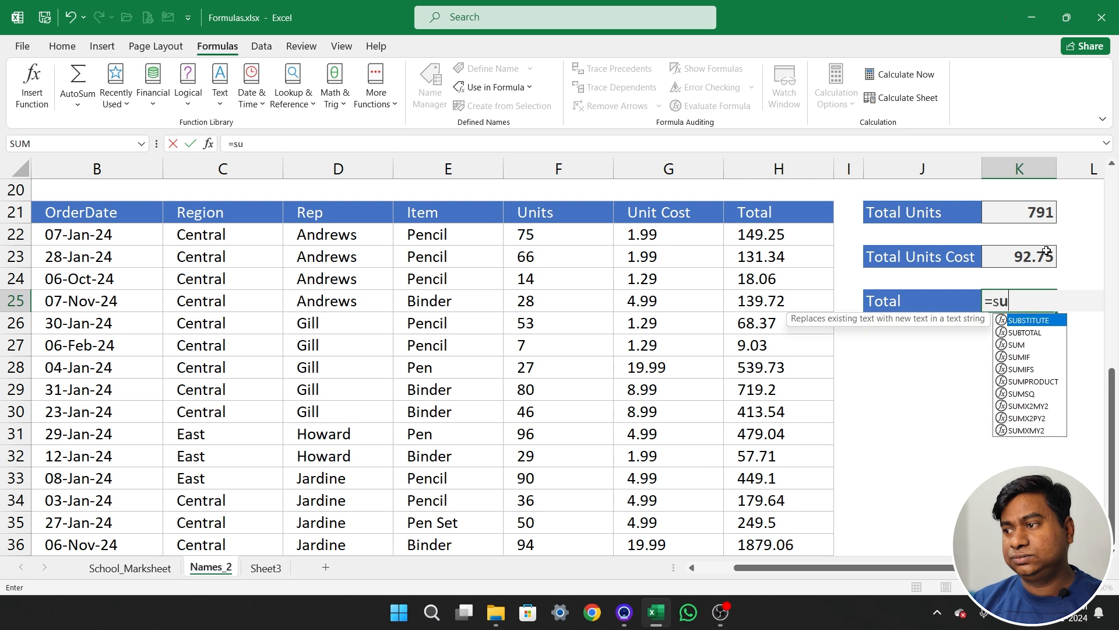
{"action": "type", "text": "Total"}
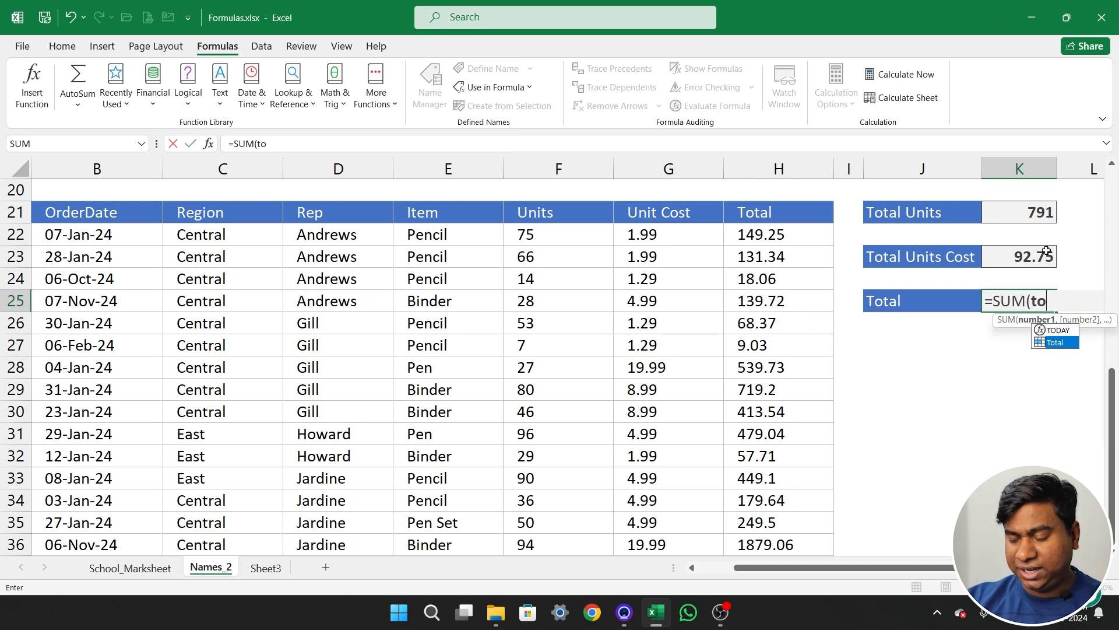
{"action": "type", "text": ")"}
{"action": "key", "text": "Return"}
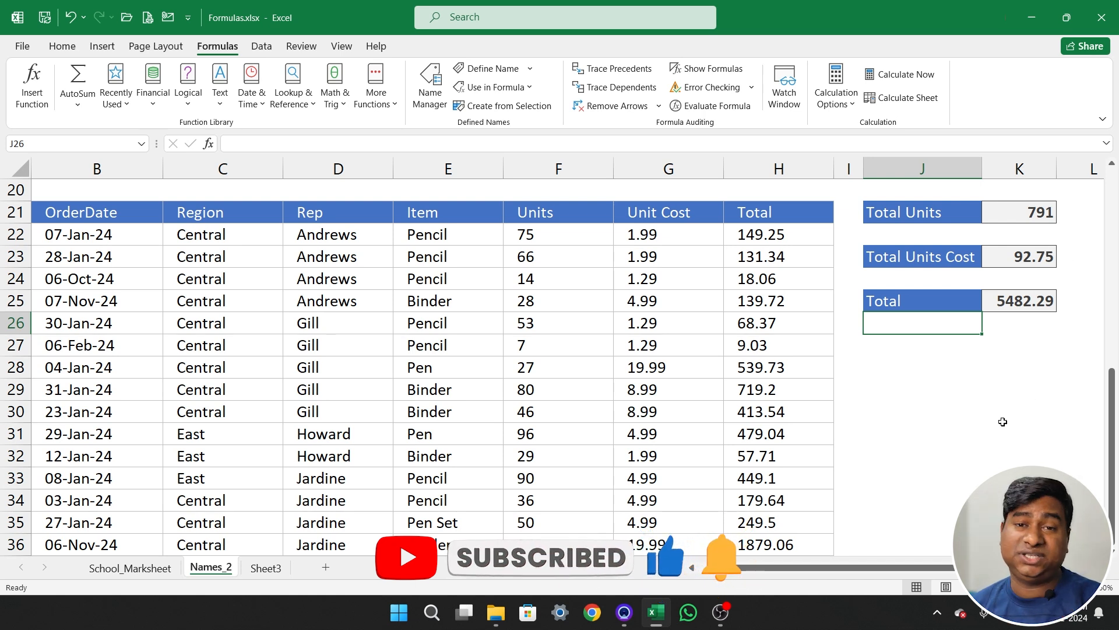
Review the named-range formulas in K25, K23 and K21, and in the first student's total in H7
{"action": "left_click", "coordinate": [1027, 300]}
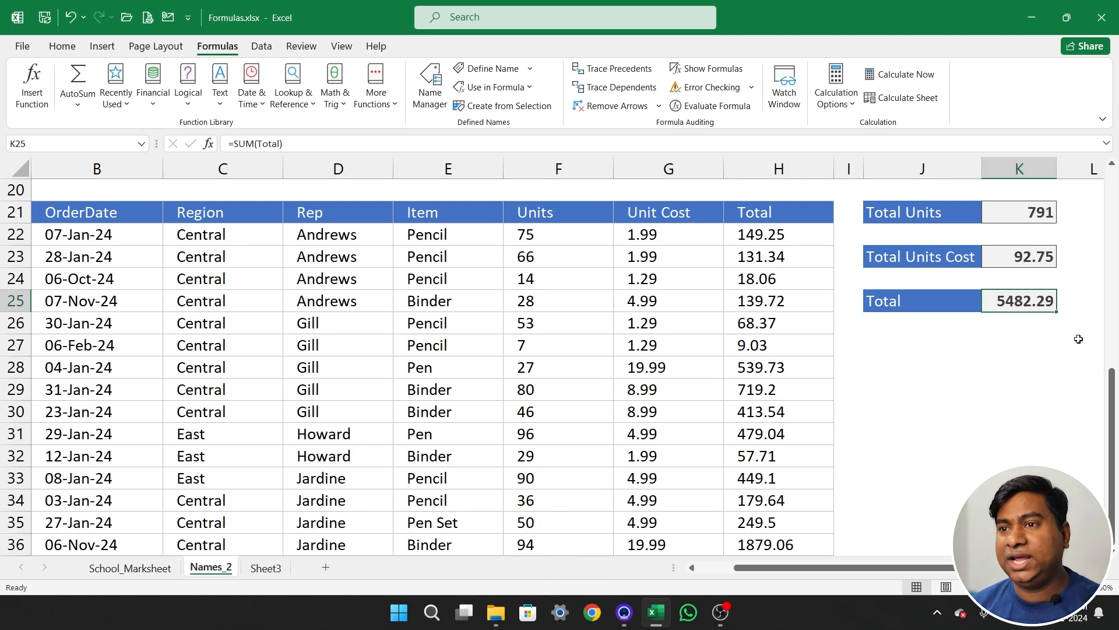
{"action": "left_click", "coordinate": [1038, 255]}
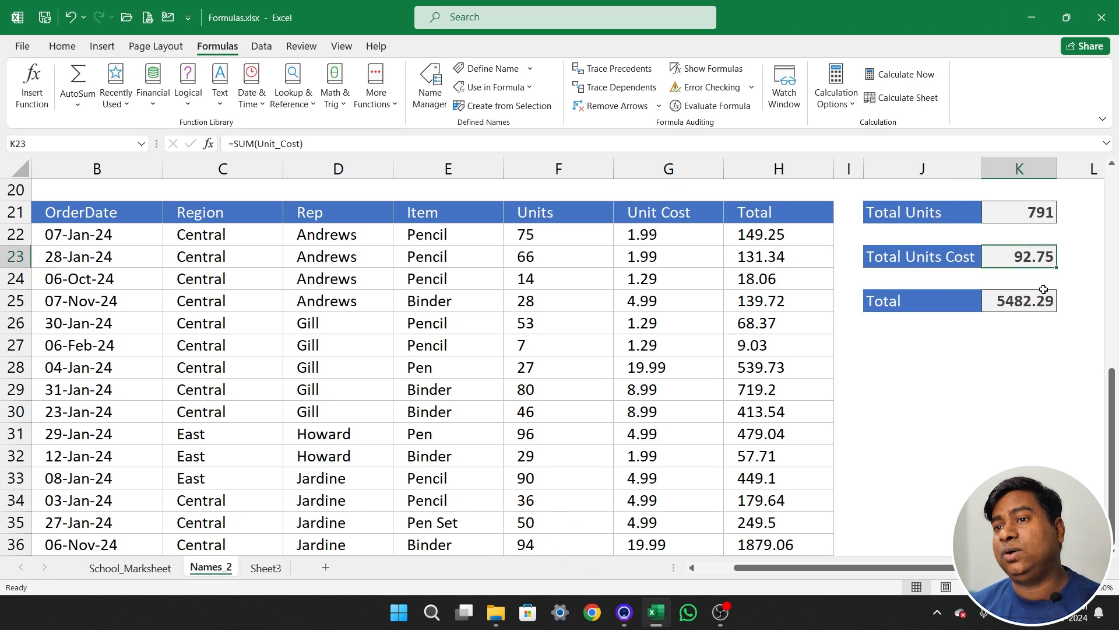
{"action": "left_click", "coordinate": [1027, 217]}
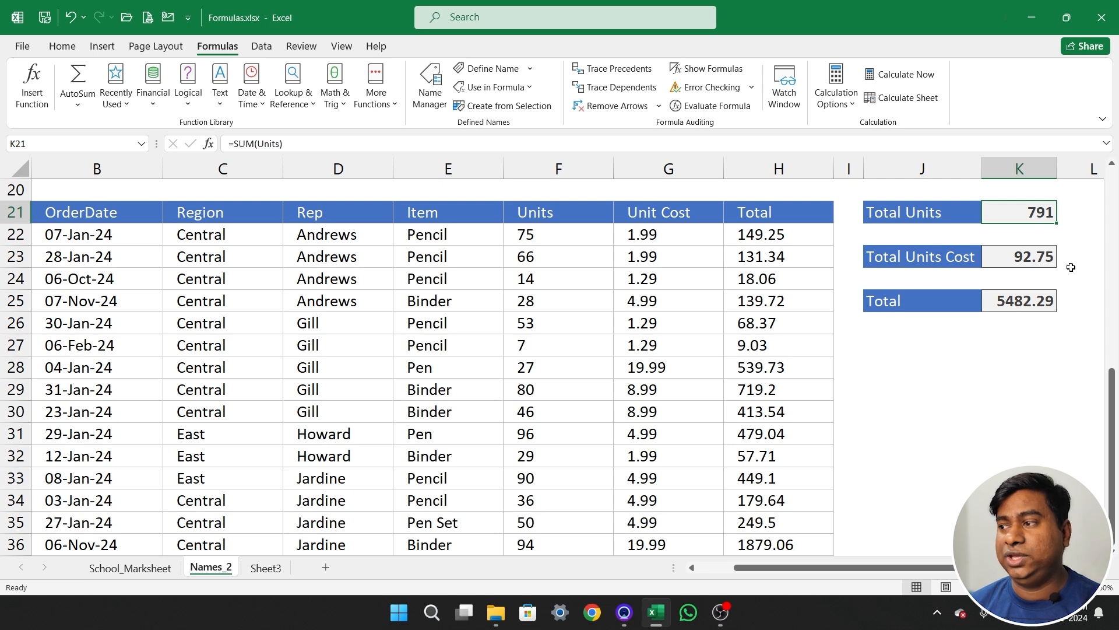
{"action": "left_click", "coordinate": [1044, 257]}
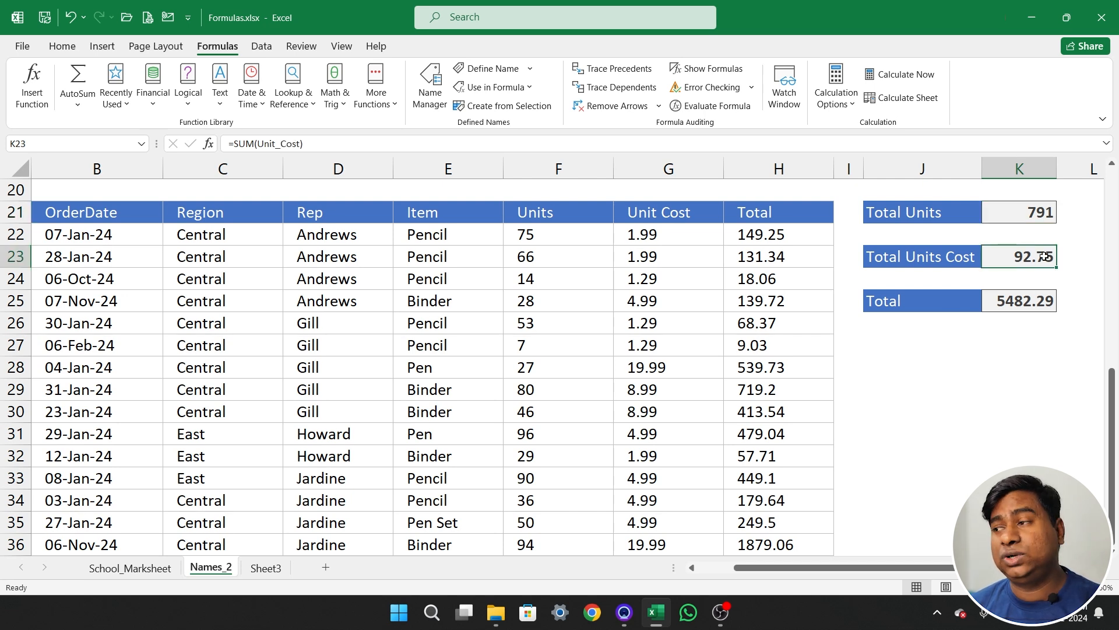
{"action": "left_click", "coordinate": [1014, 216]}
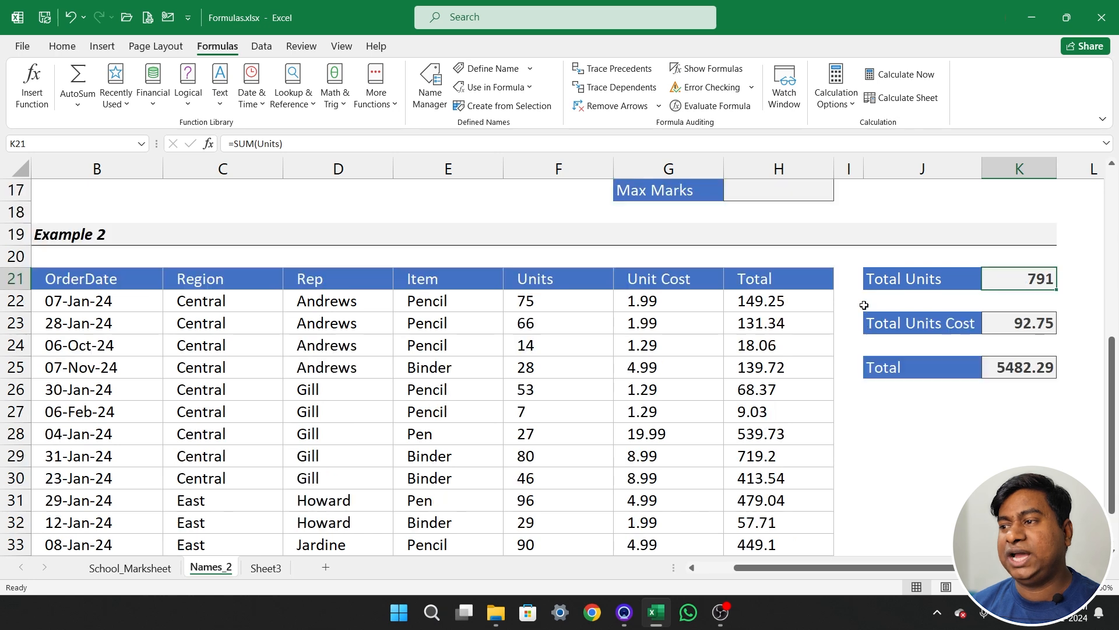
{"action": "scroll", "coordinate": [862, 301], "scroll_direction": "up", "scroll_amount": 6}
{"action": "left_click", "coordinate": [801, 301]}
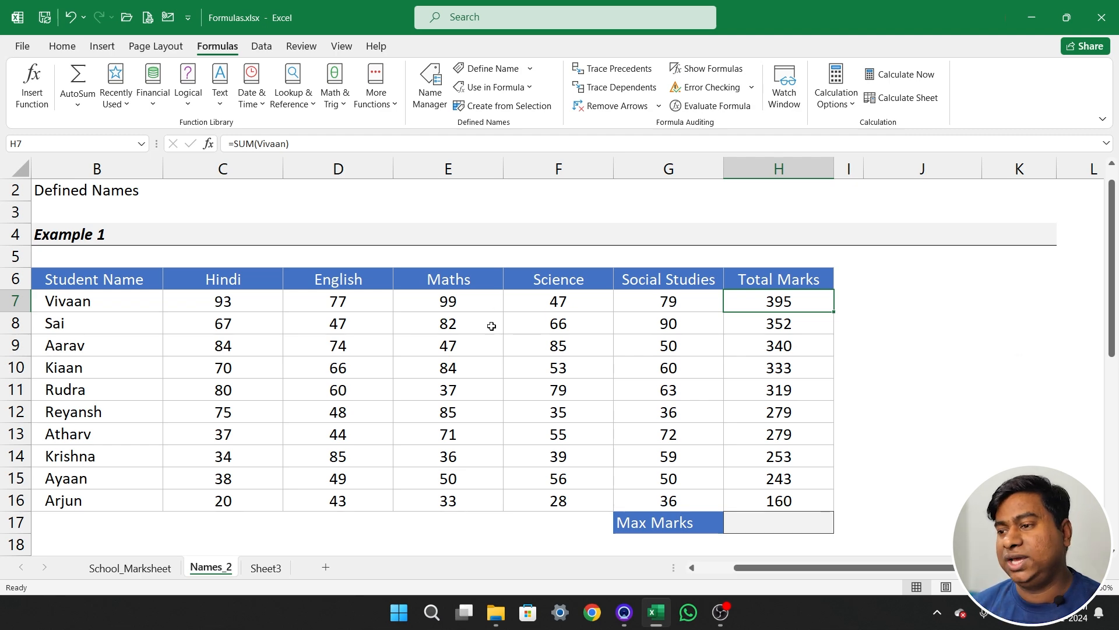
Inspect which cells the Units name covers in the K21 formula, leaving the formula as it is
{"action": "scroll", "coordinate": [554, 344], "scroll_direction": "down", "scroll_amount": 6}
{"action": "scroll", "coordinate": [554, 344], "scroll_direction": "down", "scroll_amount": 1}
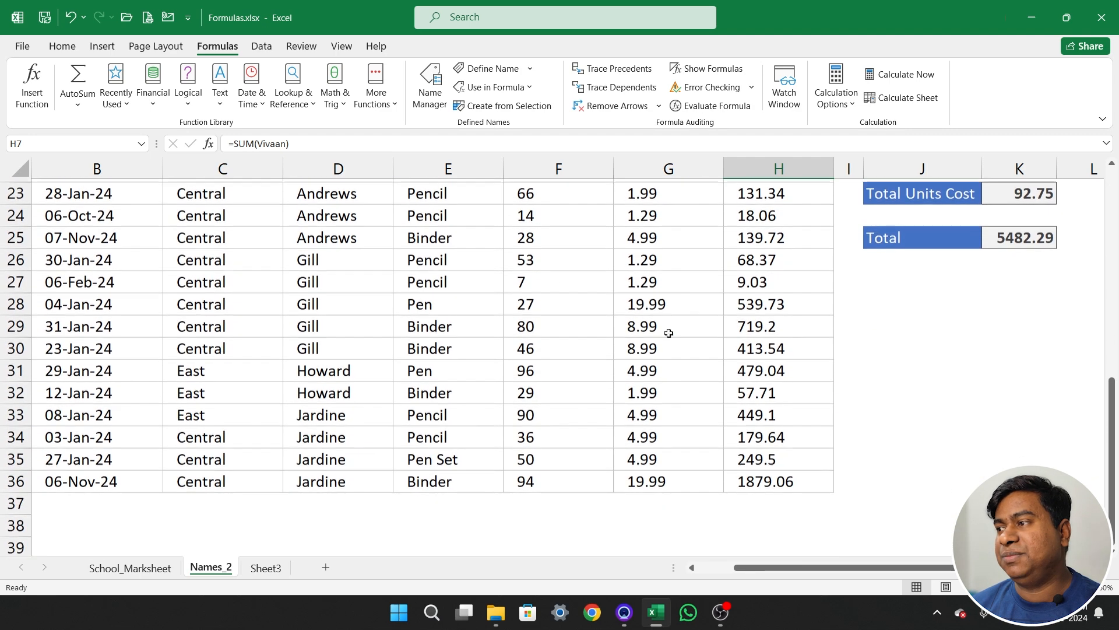
{"action": "scroll", "coordinate": [728, 332], "scroll_direction": "up", "scroll_amount": 1}
{"action": "left_click", "coordinate": [1029, 213]}
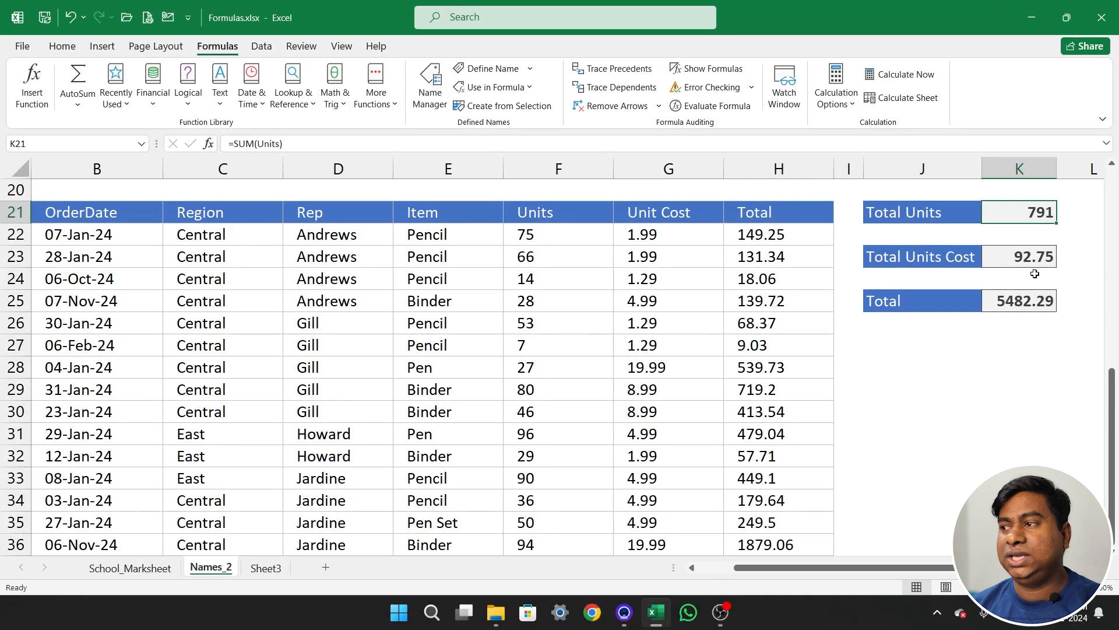
{"action": "key", "text": "F2"}
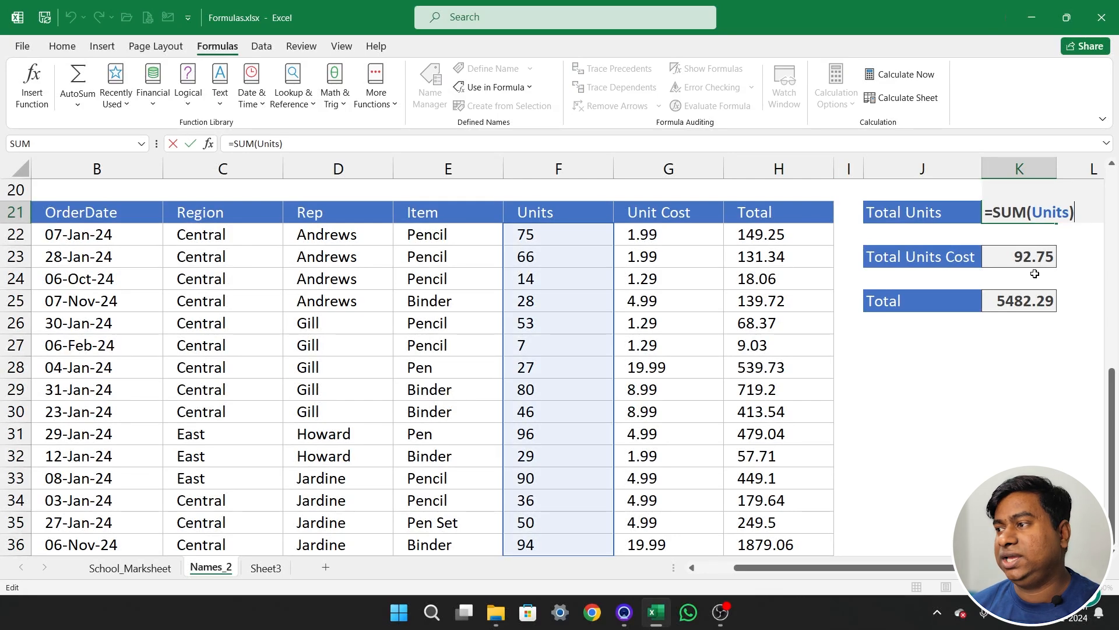
{"action": "key", "text": "ctrl+Return"}
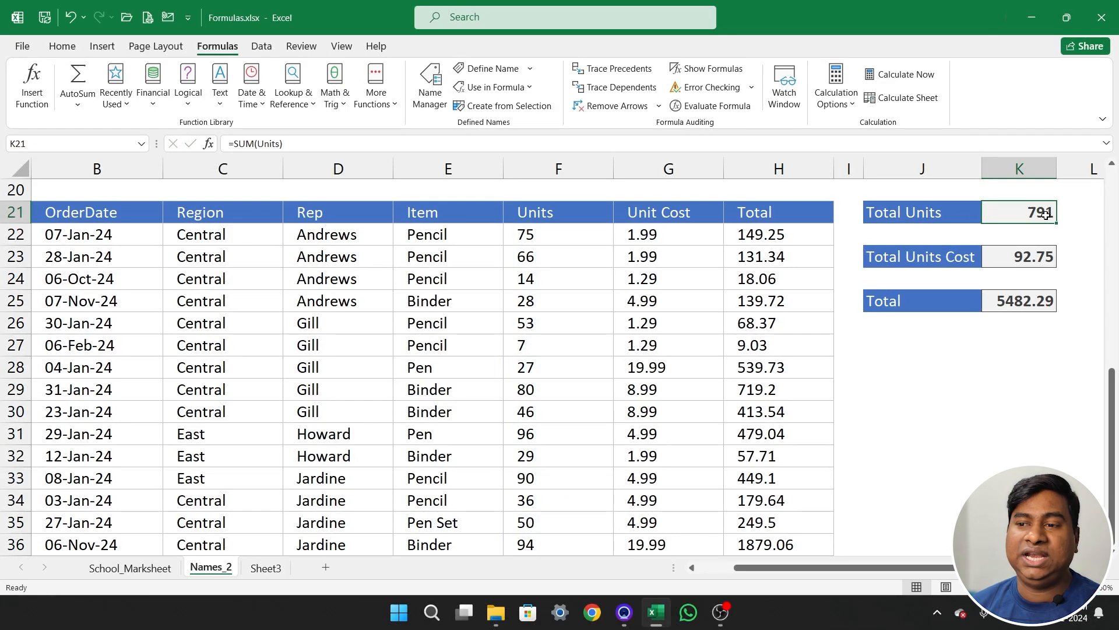
Add a new units value of 100 in F37, directly below the order table's last row
{"action": "scroll", "coordinate": [627, 456], "scroll_direction": "down", "scroll_amount": 1}
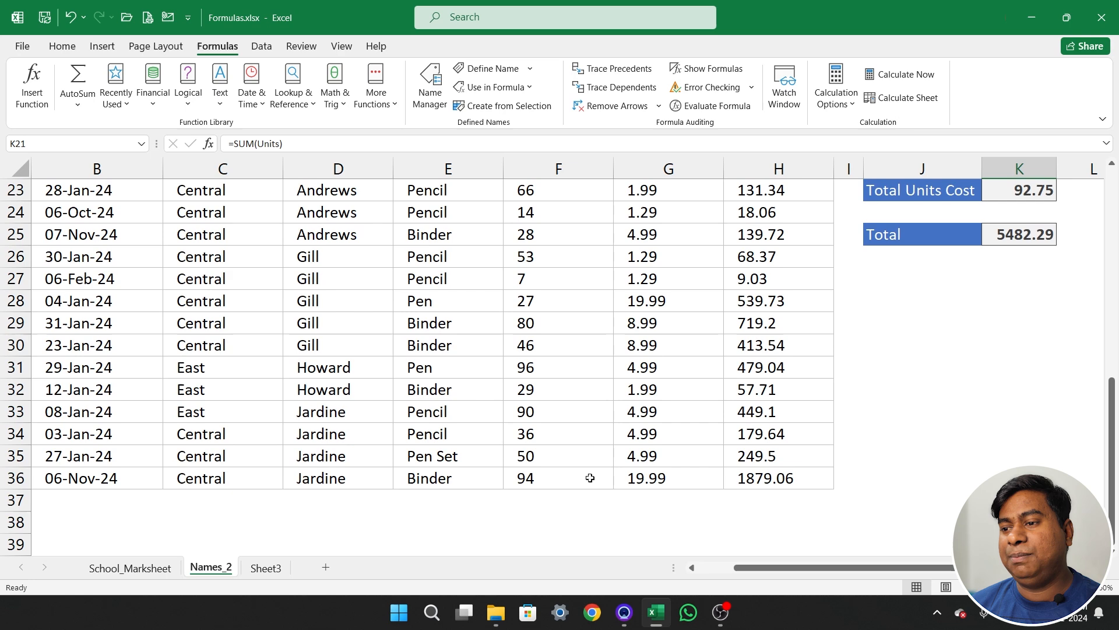
{"action": "left_click", "coordinate": [506, 495]}
{"action": "scroll", "coordinate": [591, 402], "scroll_direction": "up", "scroll_amount": 1}
{"action": "scroll", "coordinate": [554, 340], "scroll_direction": "down", "scroll_amount": 1}
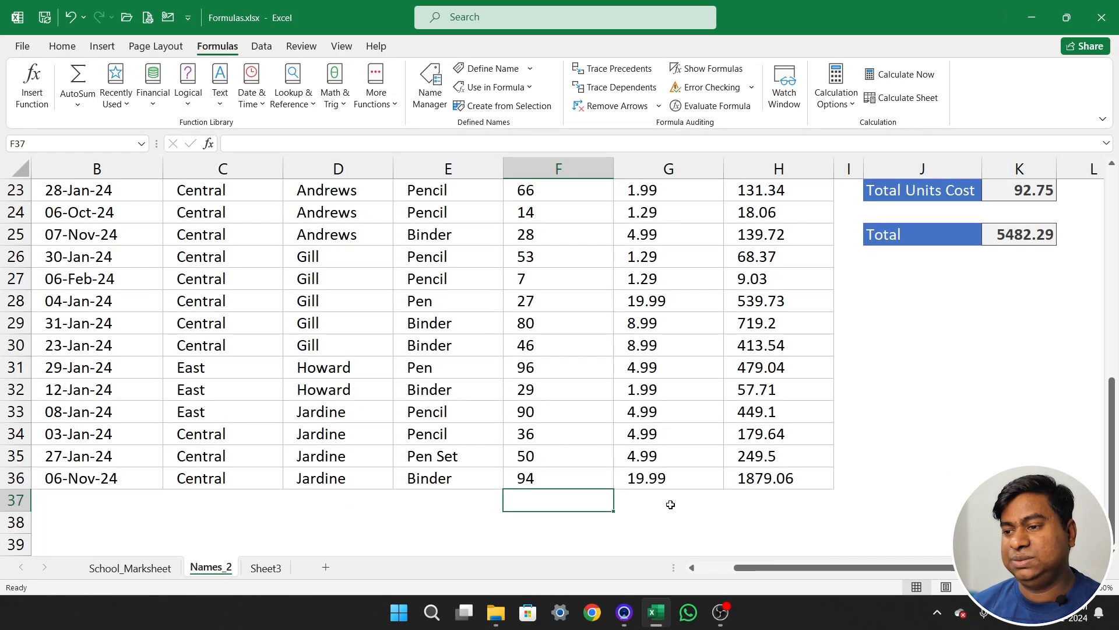
{"action": "type", "text": "100"}
{"action": "key", "text": "Return"}
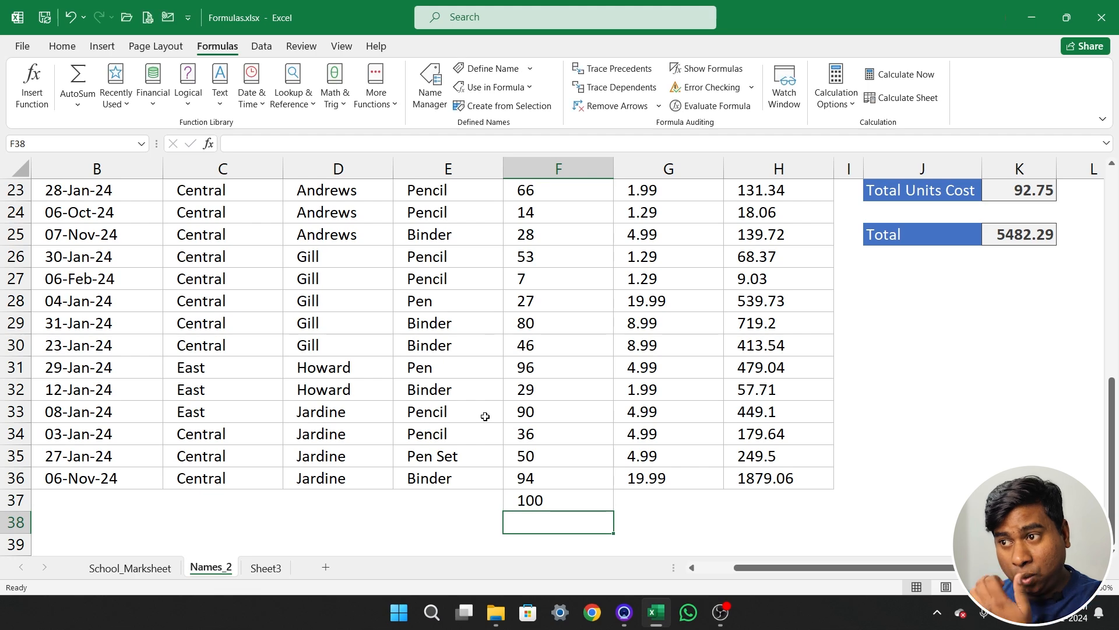
Check whether the Units range used by the K21 total includes the added value in F37
{"action": "scroll", "coordinate": [609, 392], "scroll_direction": "up", "scroll_amount": 1}
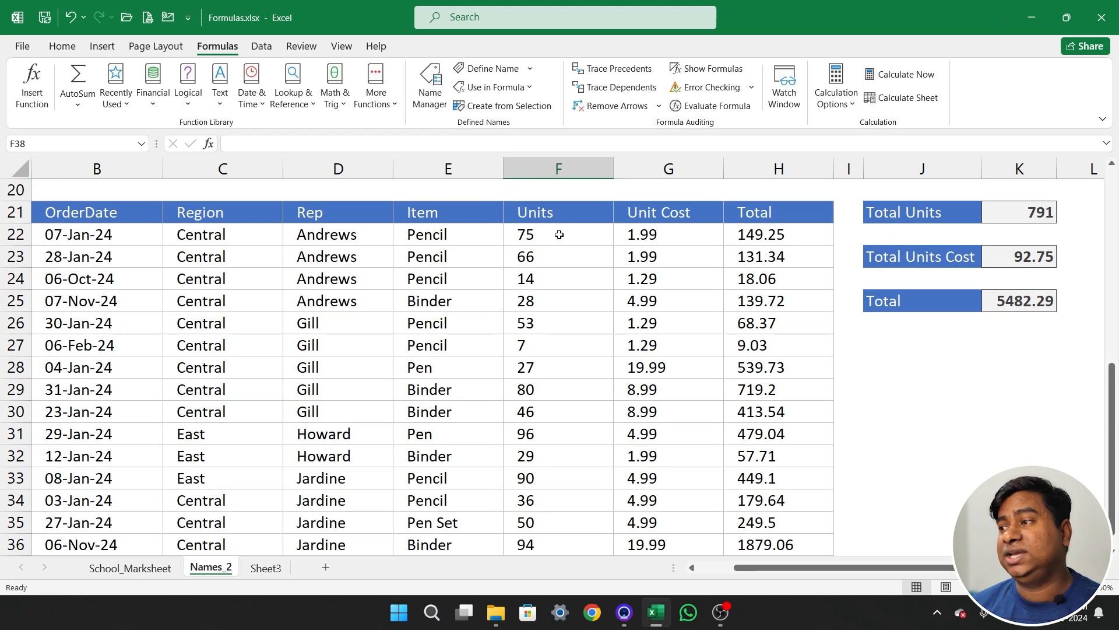
{"action": "left_click", "coordinate": [1039, 215]}
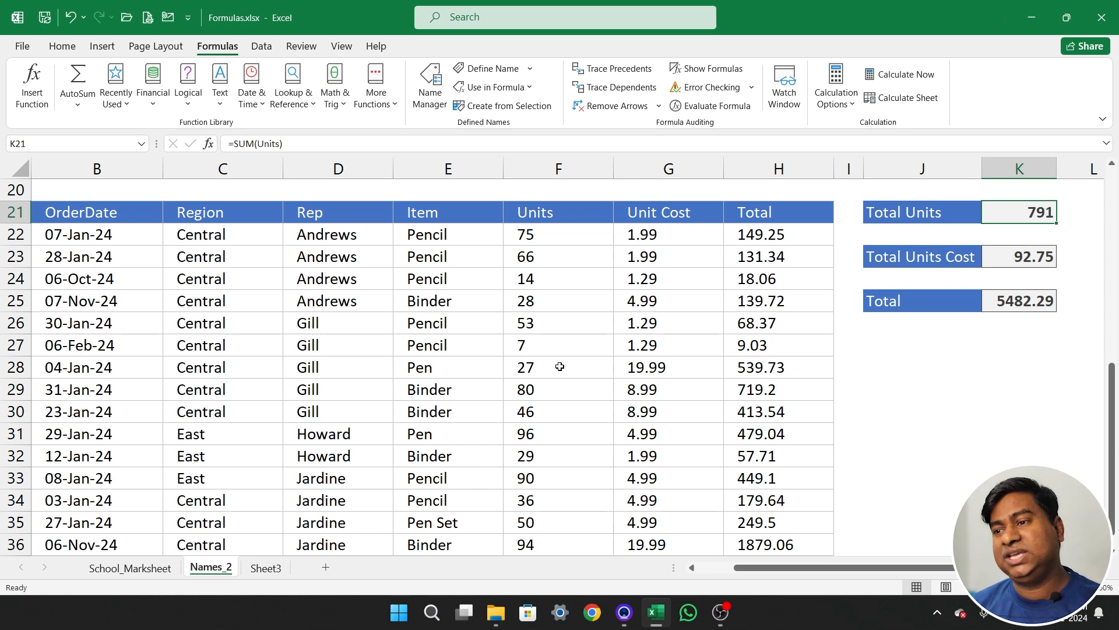
{"action": "key", "text": "F2"}
{"action": "scroll", "coordinate": [569, 364], "scroll_direction": "down", "scroll_amount": 1}
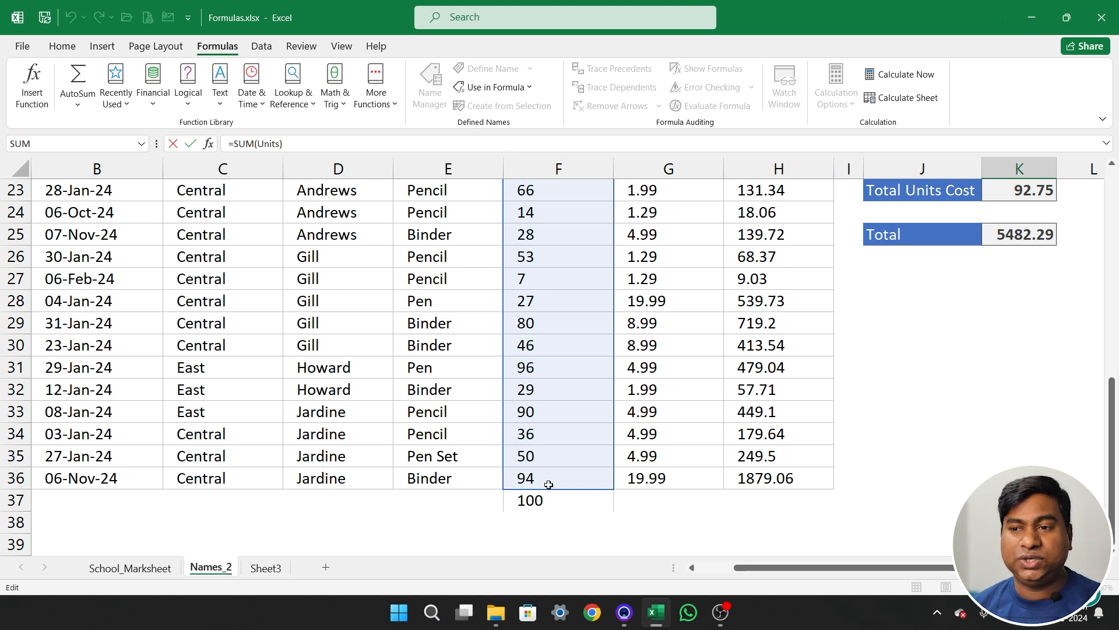
{"action": "key", "text": "ctrl+Return"}
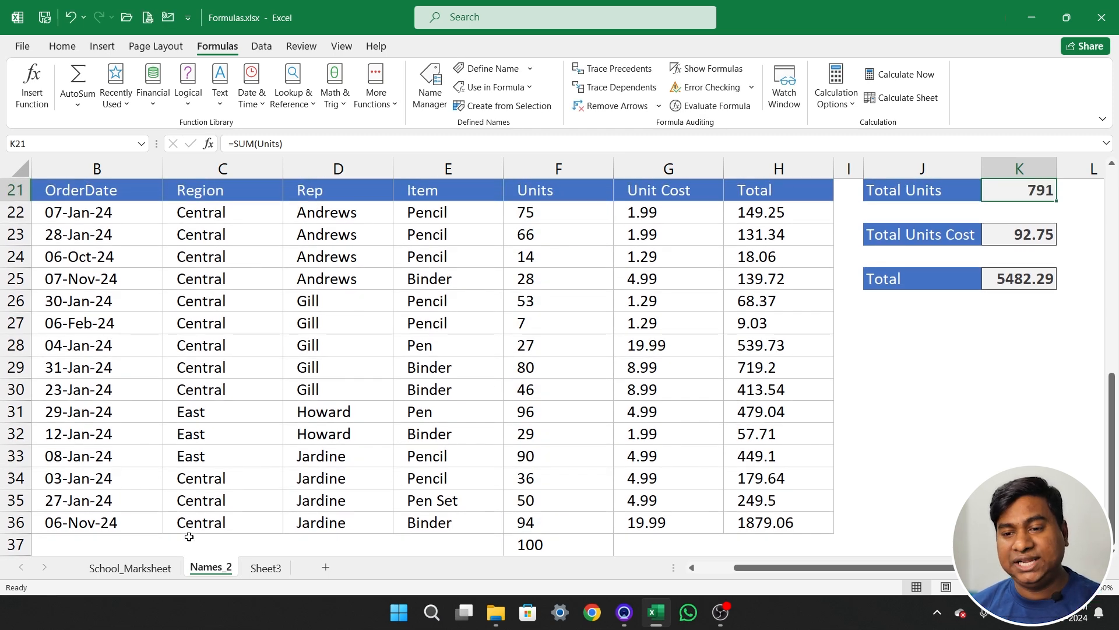
Fill B37:E37 with order date 26-11-2024, region Central, the same rep as the row above, and item Binder
{"action": "left_click", "coordinate": [124, 537]}
{"action": "type", "text": "26-11-2024"}
{"action": "key", "text": "Tab"}
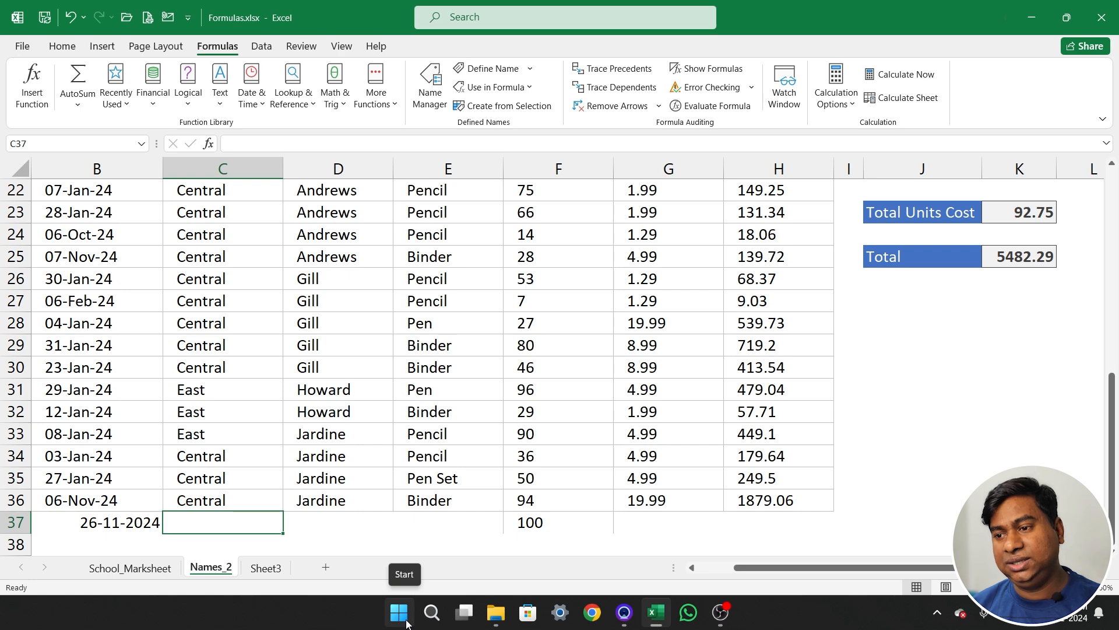
{"action": "type", "text": "Central"}
{"action": "key", "text": "Tab"}
{"action": "type", "text": "Jardine"}
{"action": "key", "text": "Tab"}
{"action": "type", "text": "Binder"}
{"action": "key", "text": "Tab"}
{"action": "key", "text": "Tab"}
{"action": "key", "text": "Tab"}
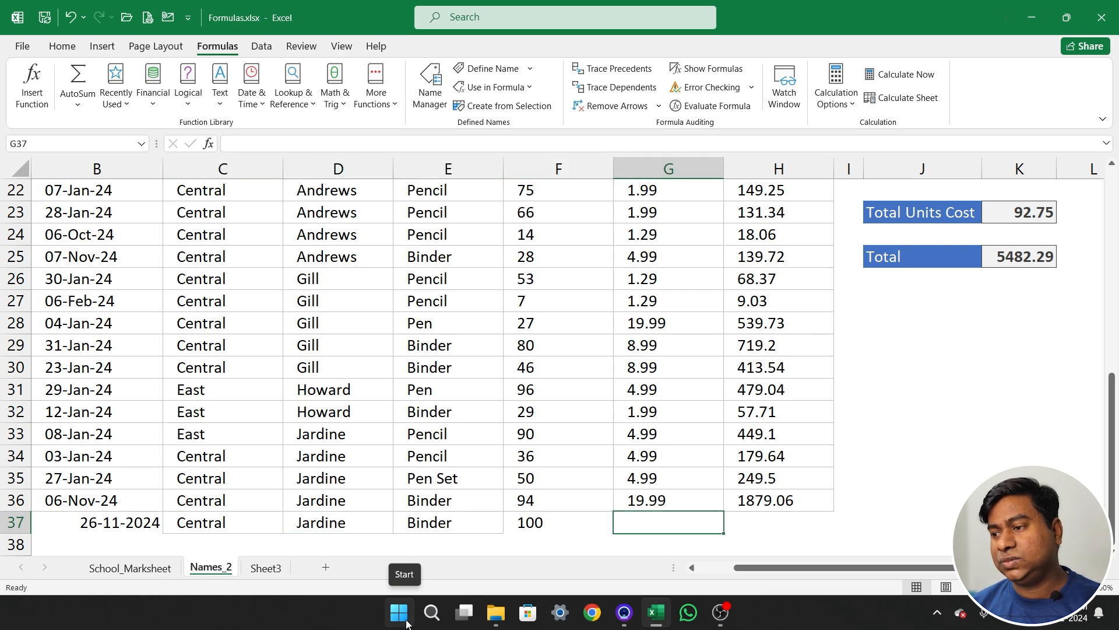
Copy the unit cost and total from row 36 down into G37 and H37
{"action": "key", "text": "ctrl+d"}
{"action": "key", "text": "Left"}
{"action": "key", "text": "Left"}
{"action": "key", "text": "Left"}
{"action": "key", "text": "Left"}
{"action": "key", "text": "Left"}
{"action": "key", "text": "Left"}
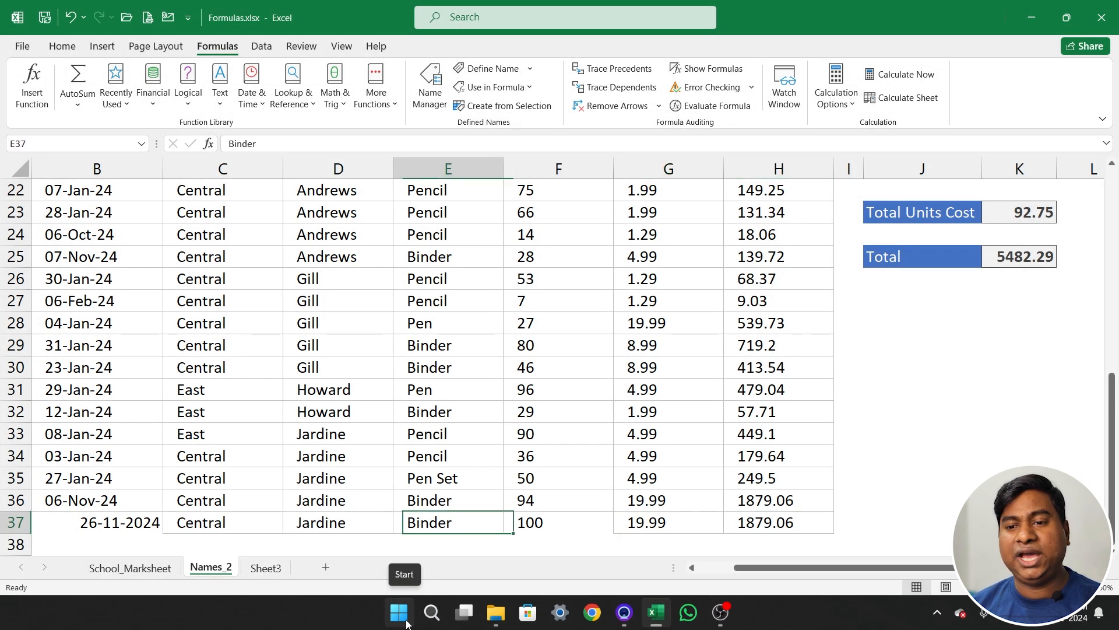
{"action": "key", "text": "Up"}
{"action": "key", "text": "Down"}
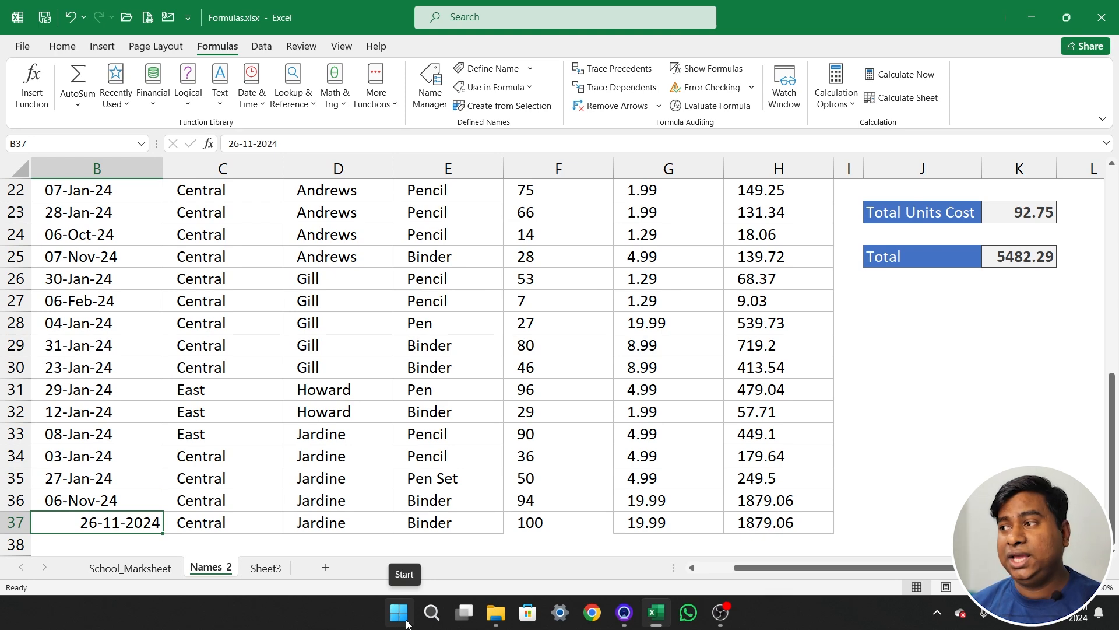
Review the Total Units result in K21 against the completed order row 37
{"action": "scroll", "coordinate": [780, 446], "scroll_direction": "up", "scroll_amount": 2}
{"action": "left_click", "coordinate": [1029, 306]}
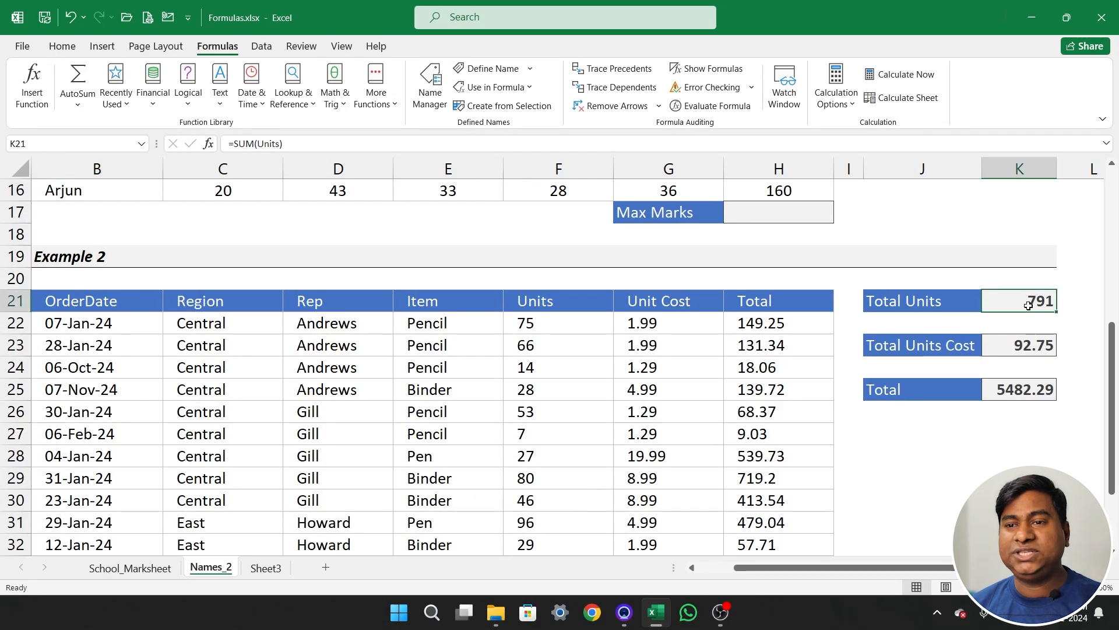
{"action": "scroll", "coordinate": [432, 411], "scroll_direction": "down", "scroll_amount": 1}
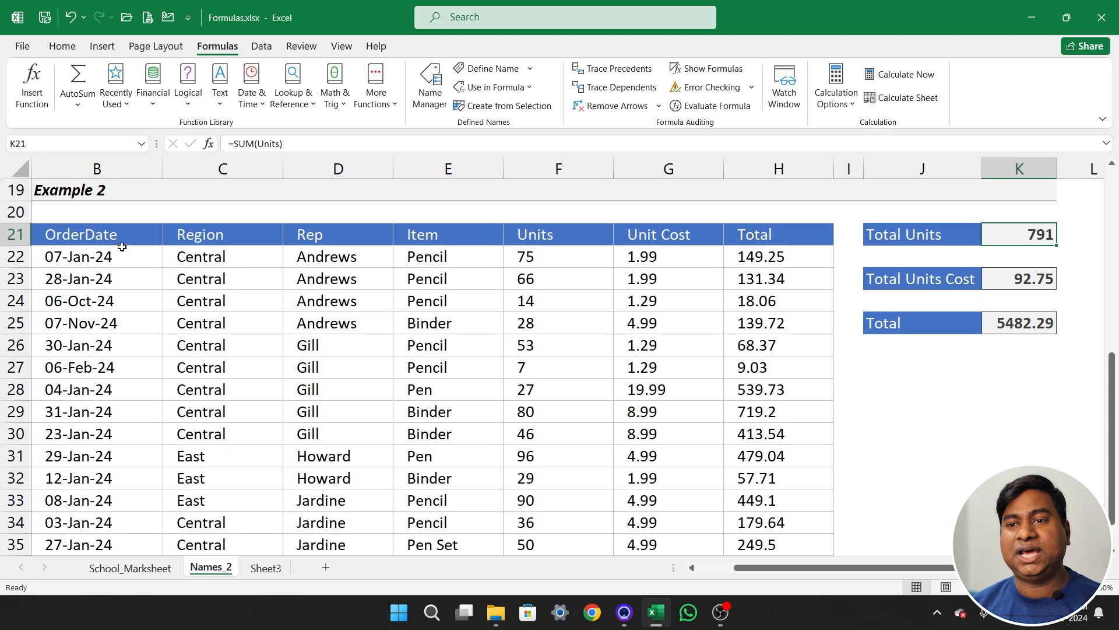
Create names for the order table B21:H37 from its header row only, leaving out the left column
{"action": "left_click", "coordinate": [121, 247]}
{"action": "key", "text": "Up"}
{"action": "key", "text": "ctrl+shift+Right"}
{"action": "key", "text": "ctrl+shift+Down"}
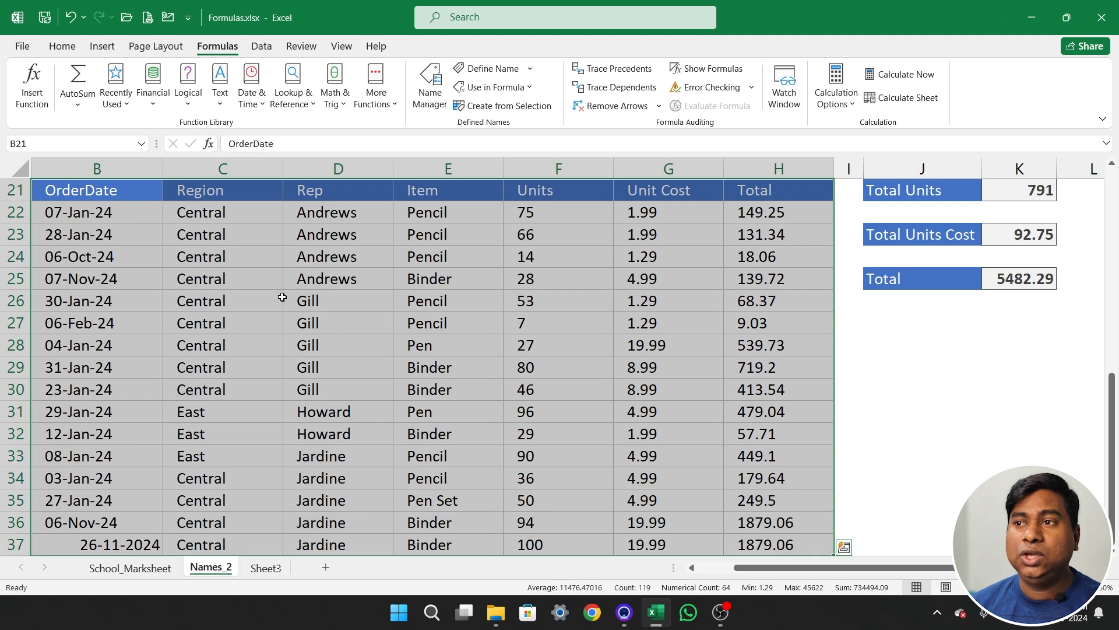
{"action": "left_click", "coordinate": [497, 109]}
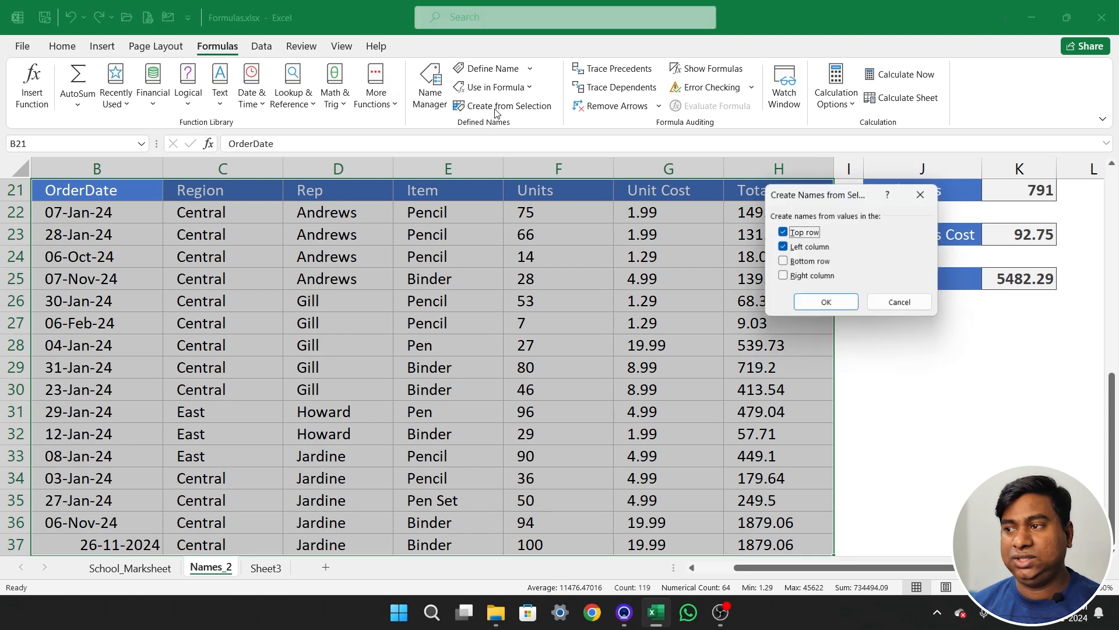
{"action": "left_click", "coordinate": [796, 248]}
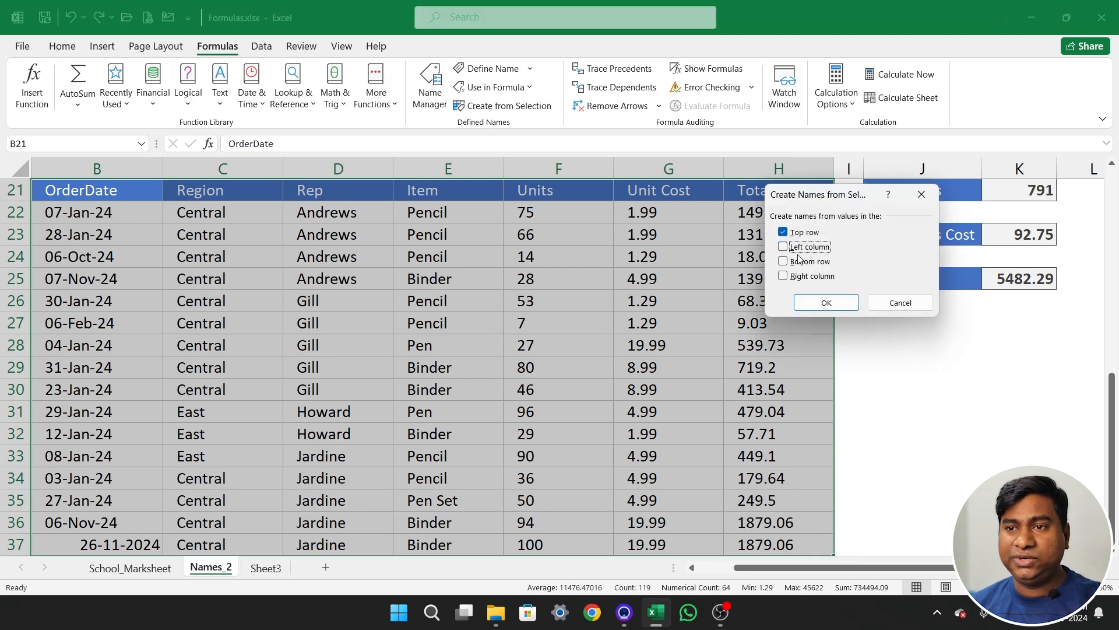
{"action": "left_click", "coordinate": [834, 306]}
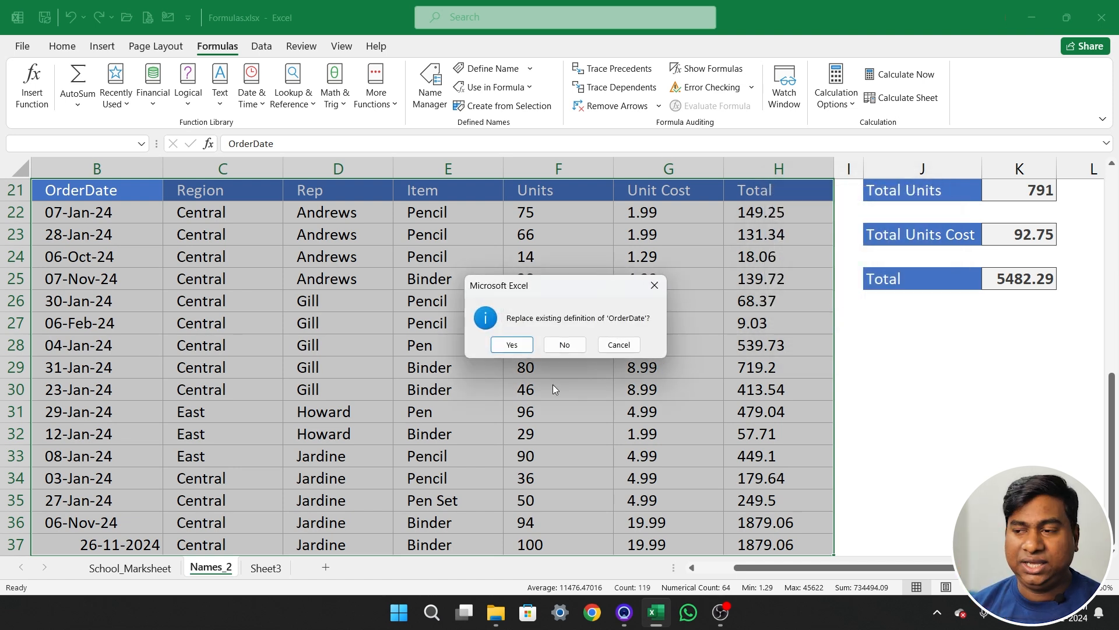
Replace the existing definitions of OrderDate and the other order table column names
{"action": "key", "text": "Return"}
{"action": "key", "text": "Return"}
{"action": "key", "text": "Return"}
{"action": "key", "text": "Return"}
{"action": "key", "text": "Return"}
{"action": "key", "text": "Return"}
{"action": "key", "text": "Return"}
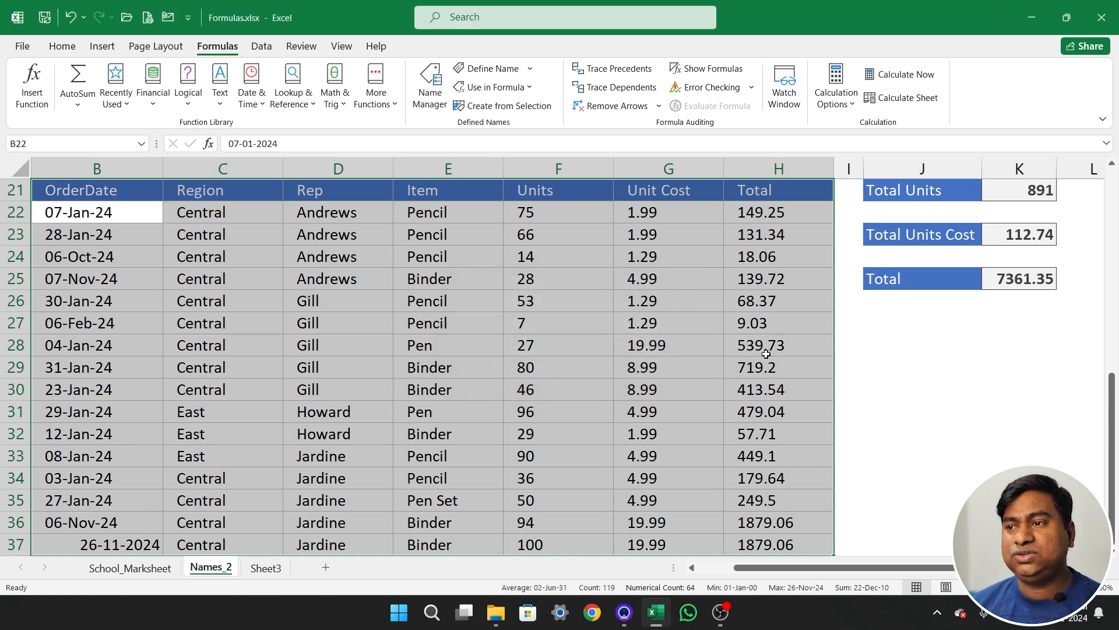
Inspect which cells the redefined Units name covers in the K21 total, leaving the formula as it is
{"action": "left_click", "coordinate": [439, 234]}
{"action": "left_click", "coordinate": [1023, 194]}
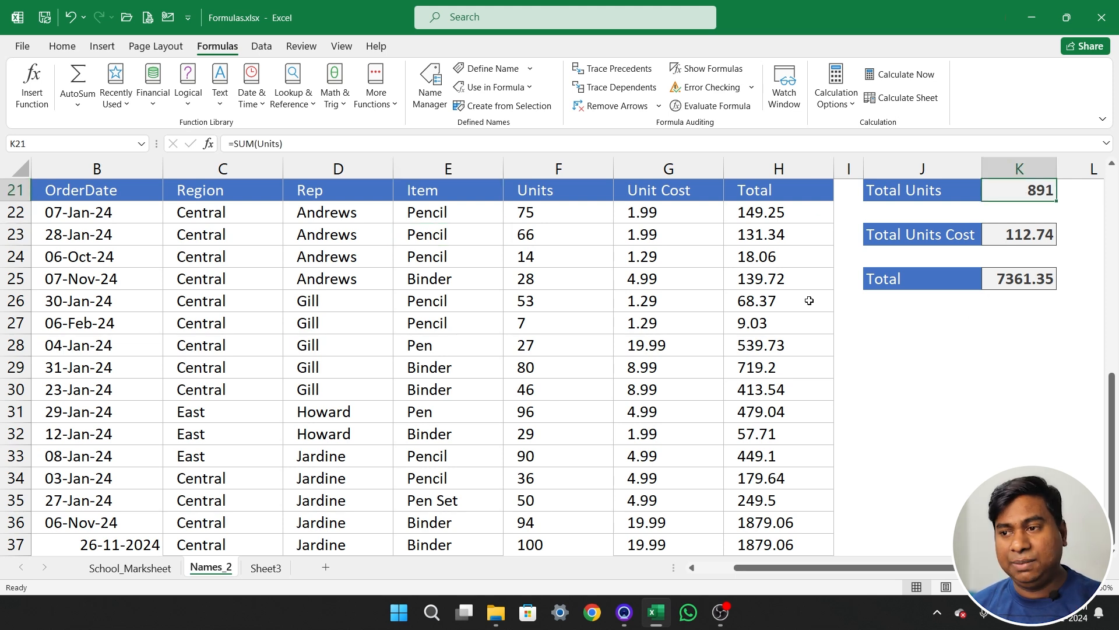
{"action": "key", "text": "F2"}
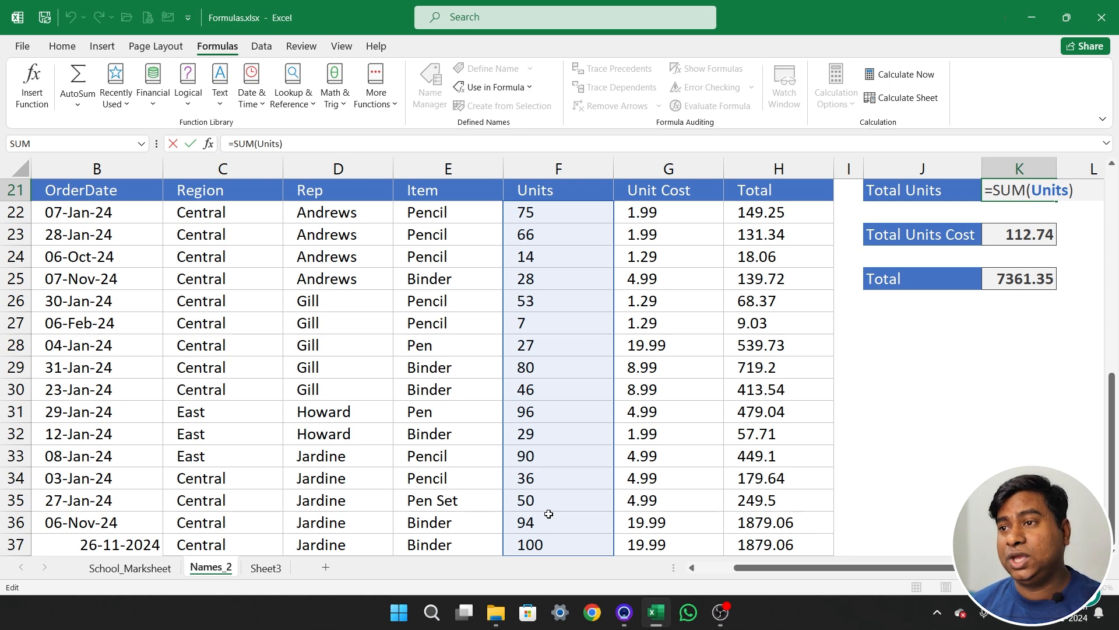
{"action": "left_click", "coordinate": [551, 323]}
{"action": "scroll", "coordinate": [542, 332], "scroll_direction": "up", "scroll_amount": 7}
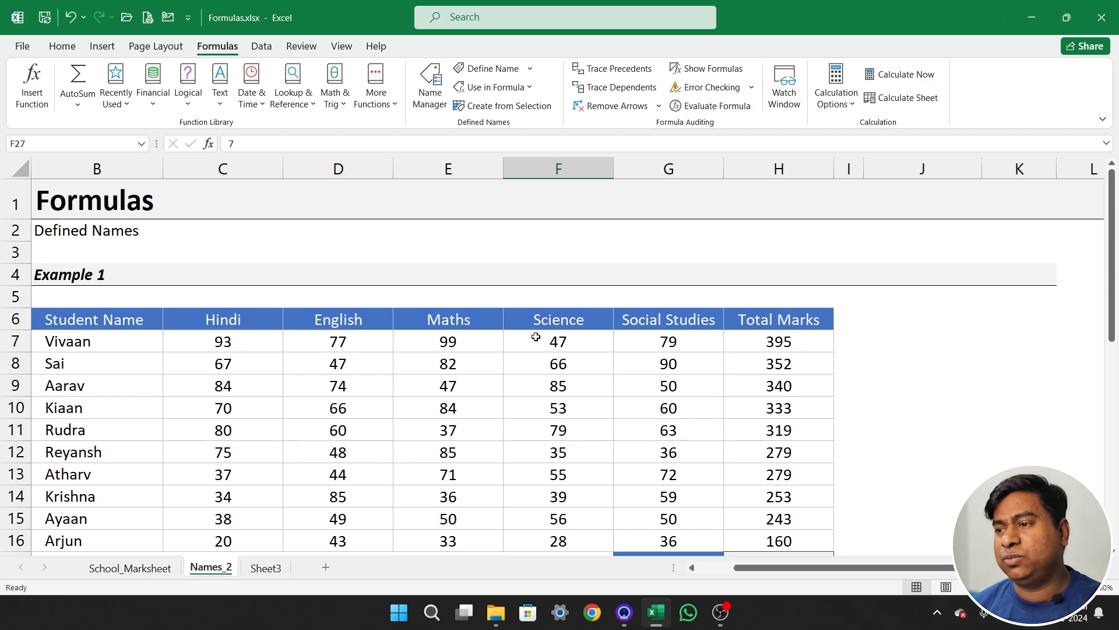
{"action": "scroll", "coordinate": [801, 301], "scroll_direction": "down", "scroll_amount": 1}
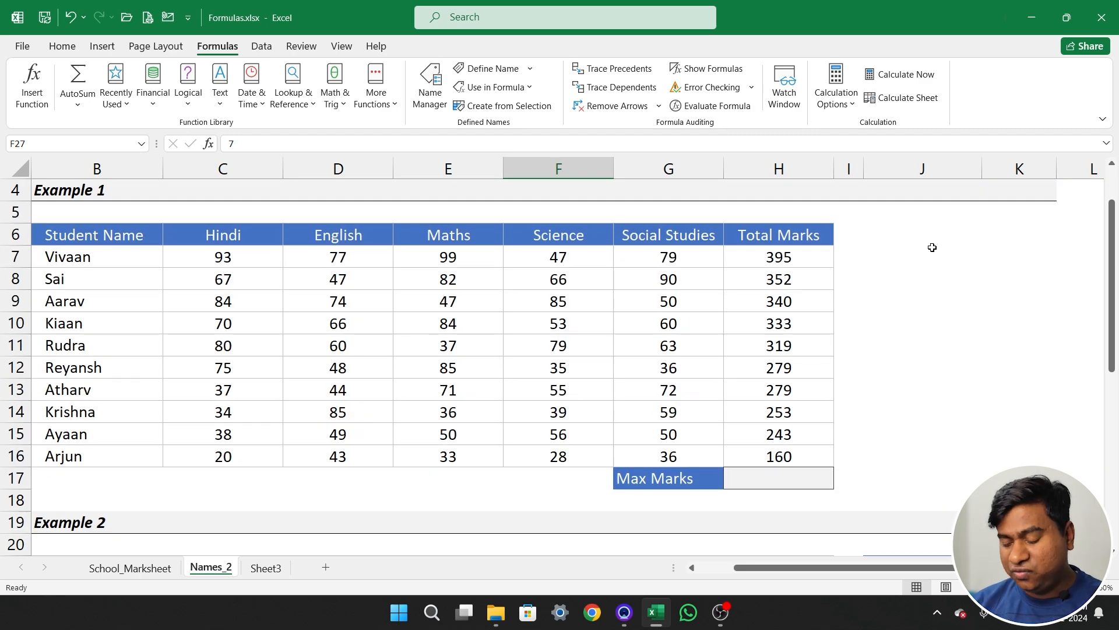
{"action": "left_click", "coordinate": [933, 250]}
{"action": "type", "text": "=sum"}
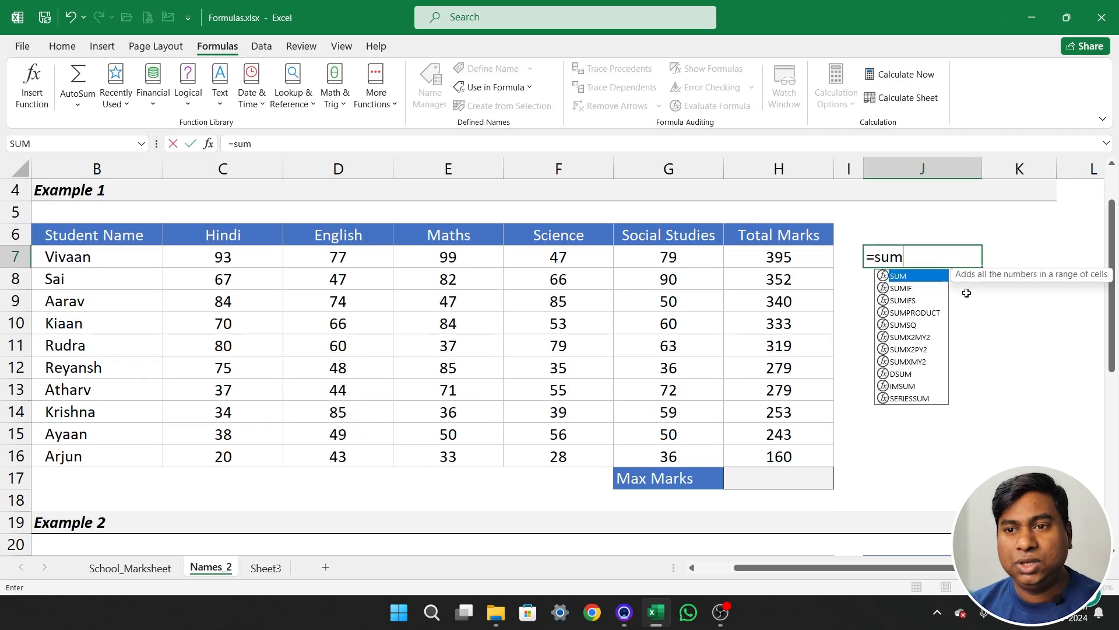
{"action": "key", "text": "Tab"}
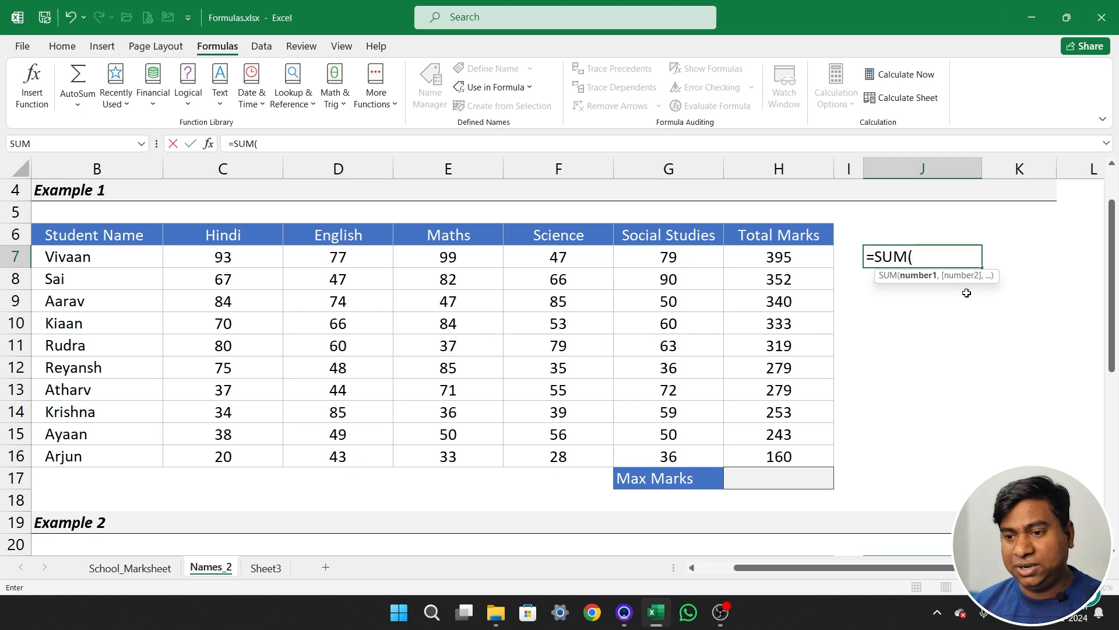
{"action": "key", "text": "Escape"}
Clear the old test formulas from D2:G10 on Sheet3
{"action": "left_click", "coordinate": [270, 568]}
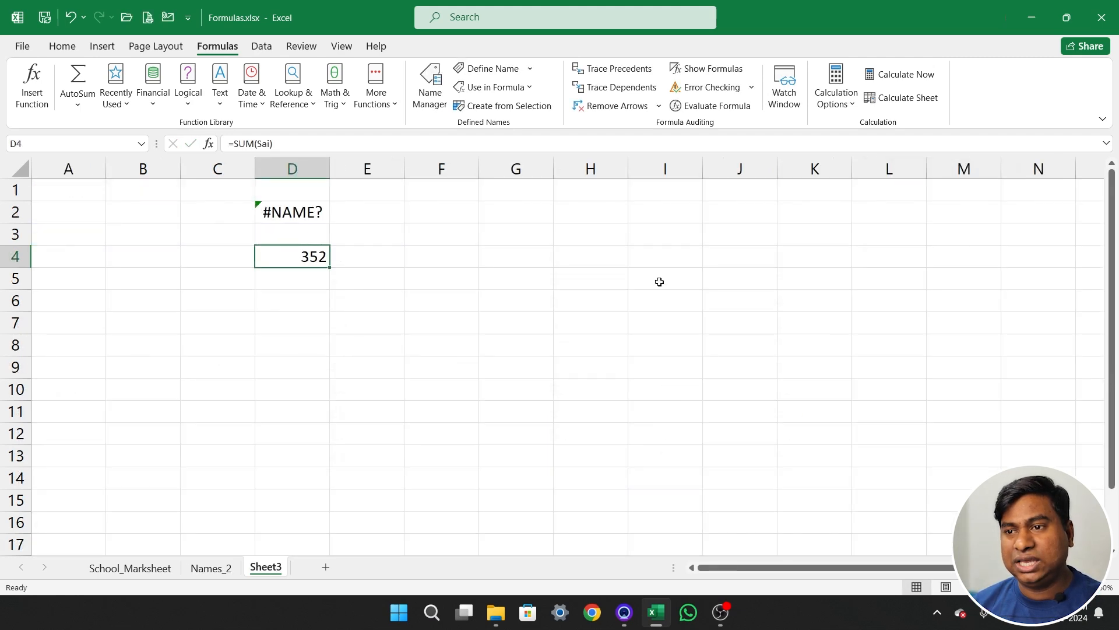
{"action": "left_click", "coordinate": [491, 281]}
{"action": "left_click_drag", "start_coordinate": [279, 217], "coordinate": [548, 383]}
{"action": "key", "text": "Delete"}
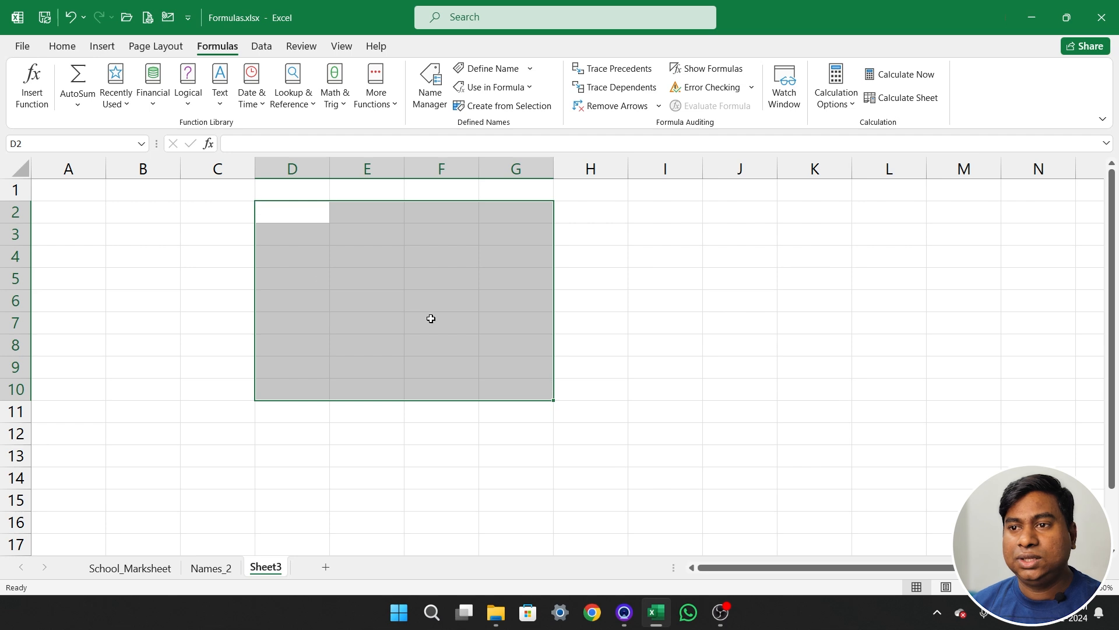
Start a SUM formula in D2 and view the Paste Name list and the defined names available for it
{"action": "left_click", "coordinate": [167, 225]}
{"action": "left_click", "coordinate": [280, 215]}
{"action": "type", "text": "=s"}
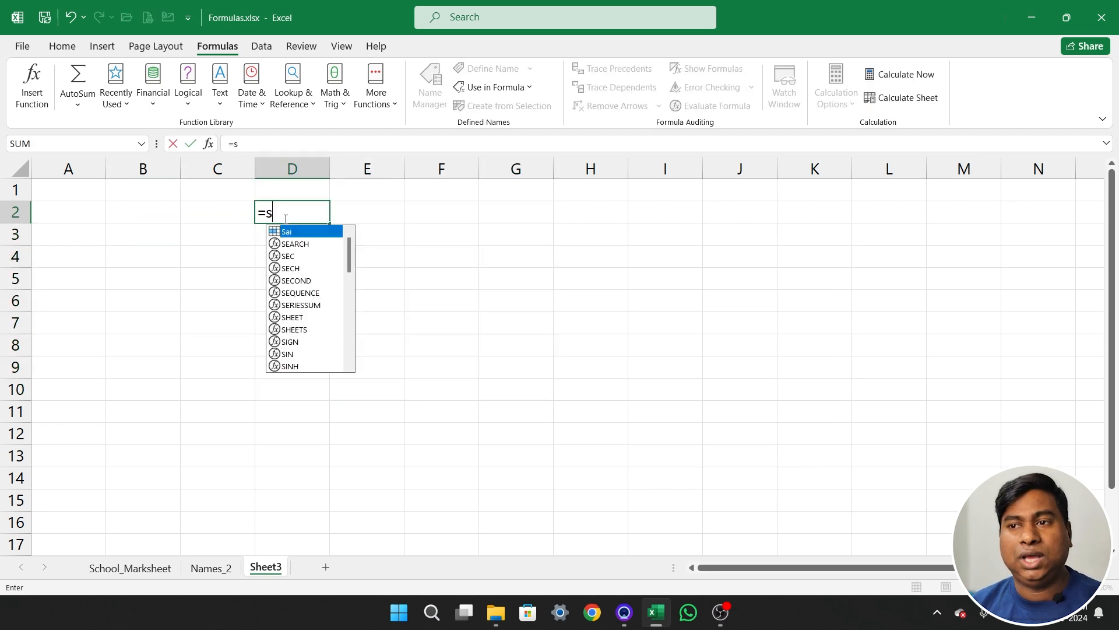
{"action": "key", "text": "Tab"}
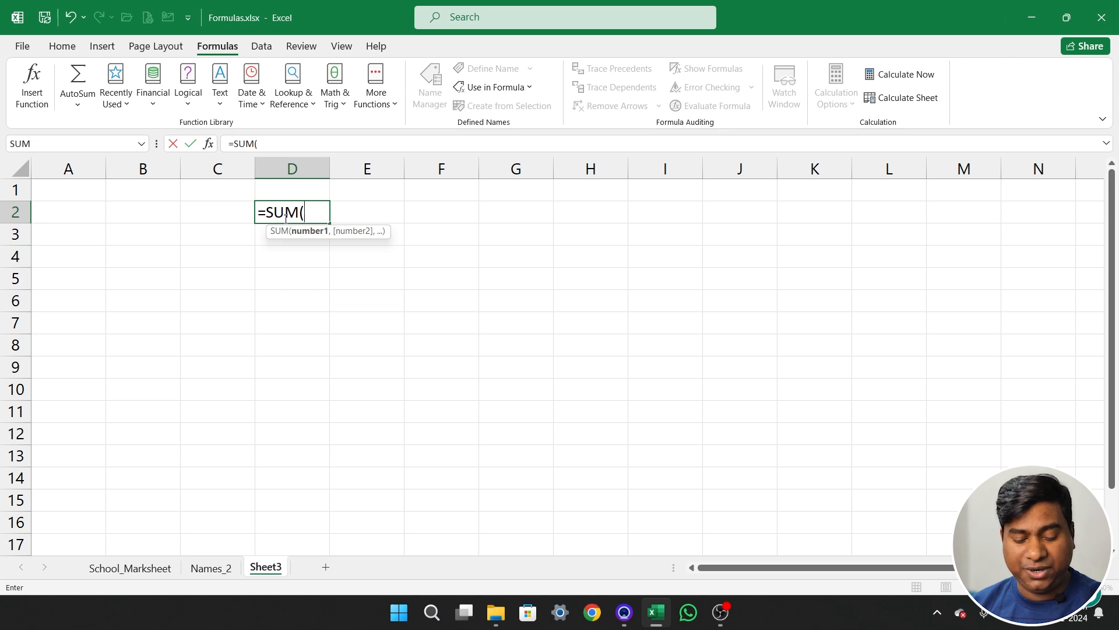
{"action": "key", "text": "F3"}
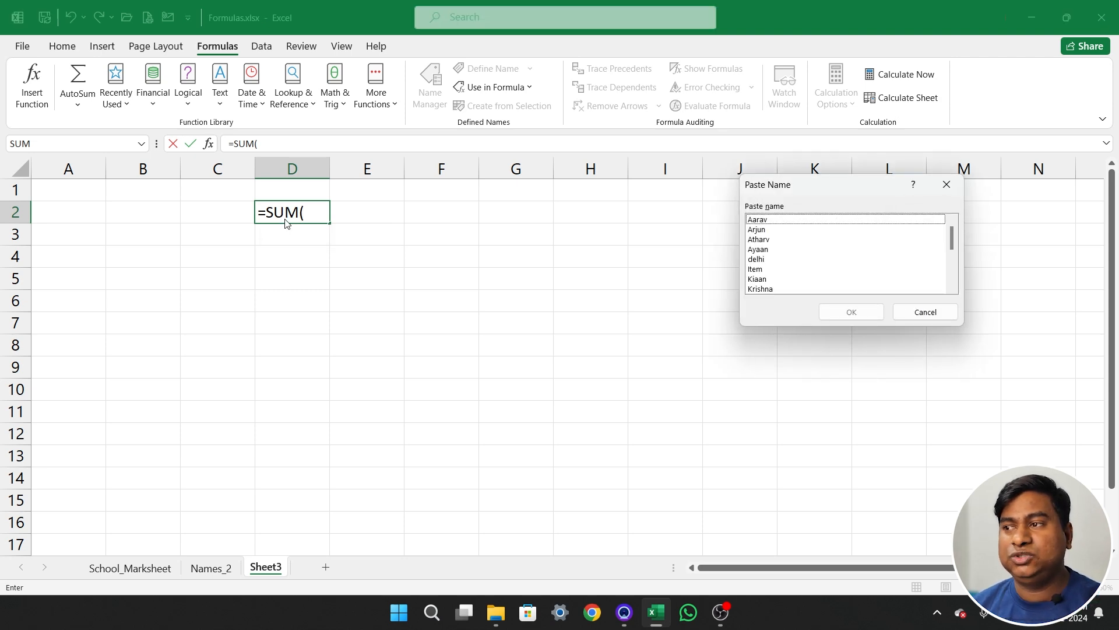
{"action": "left_click_drag", "start_coordinate": [801, 188], "coordinate": [498, 210]}
{"action": "left_click", "coordinate": [644, 208]}
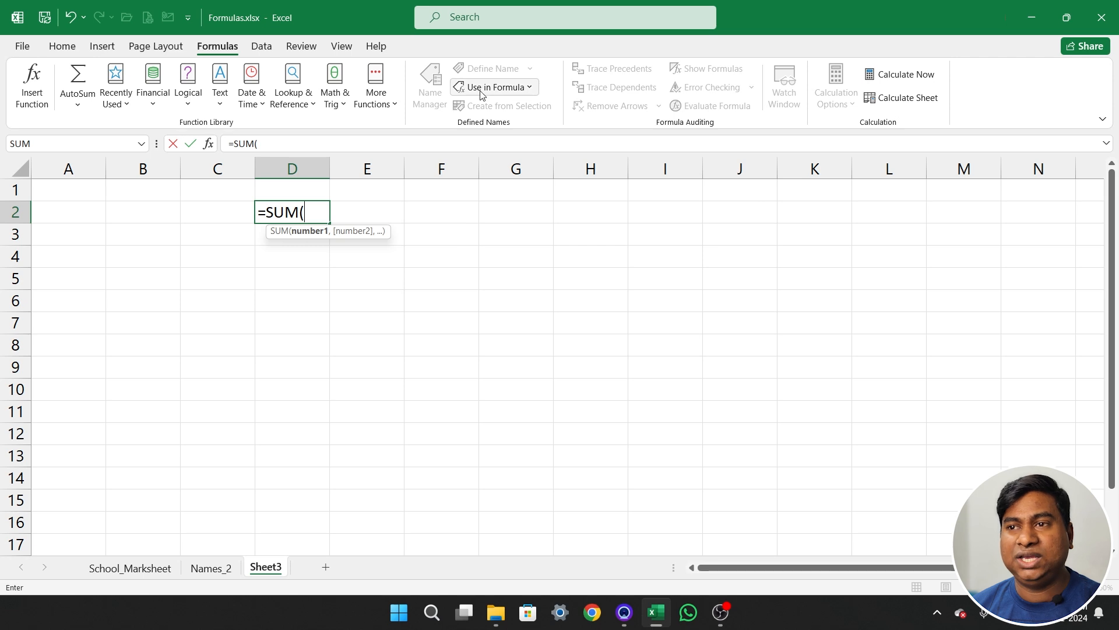
{"action": "left_click", "coordinate": [531, 88]}
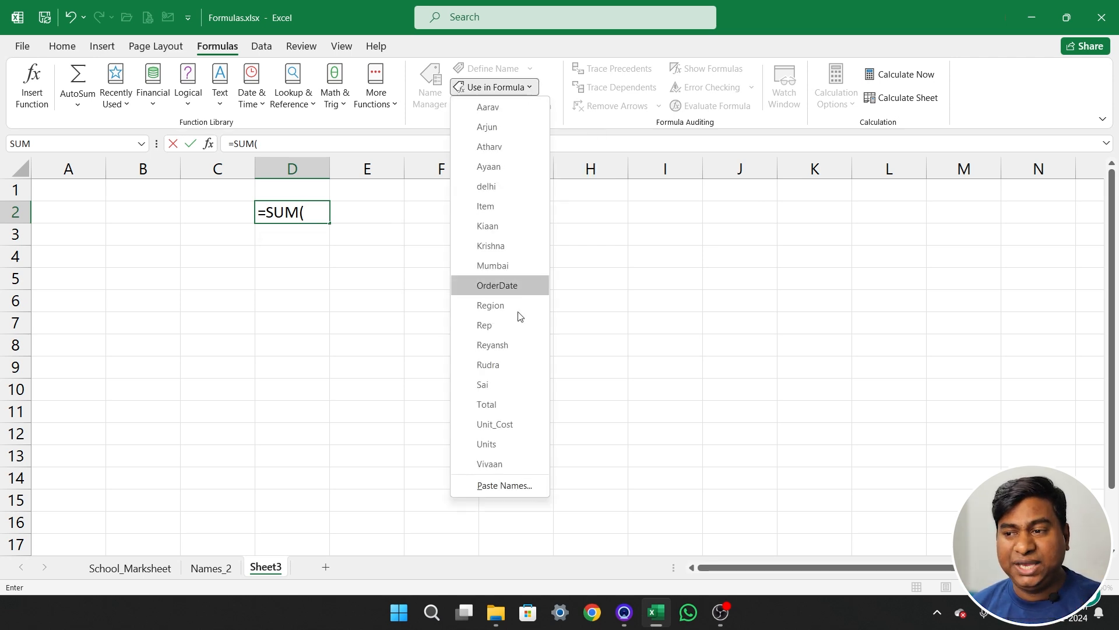
{"action": "left_click", "coordinate": [514, 491]}
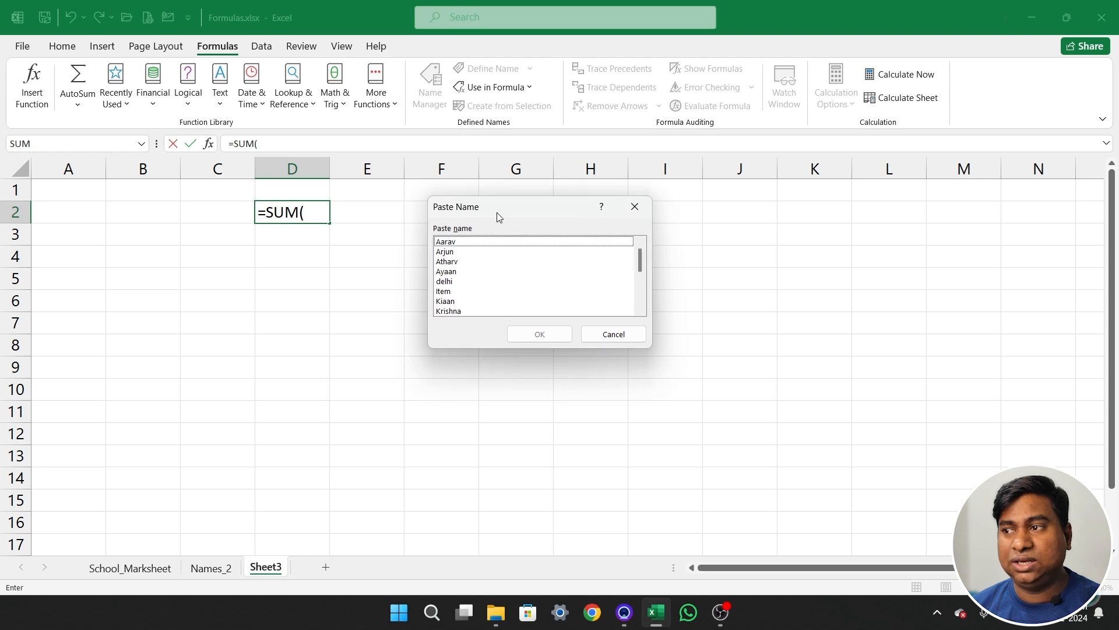
{"action": "left_click_drag", "start_coordinate": [497, 209], "coordinate": [579, 201]}
{"action": "left_click", "coordinate": [709, 201]}
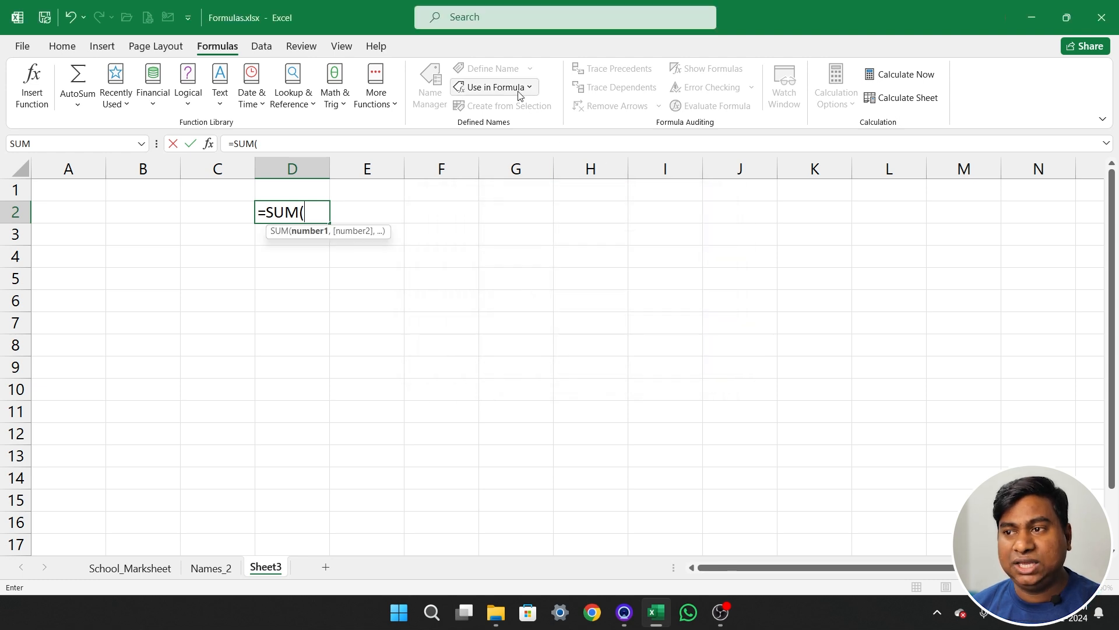
Complete the D2 formula as the sum of the last student's named range, review it, and clear the cell
{"action": "left_click", "coordinate": [521, 87]}
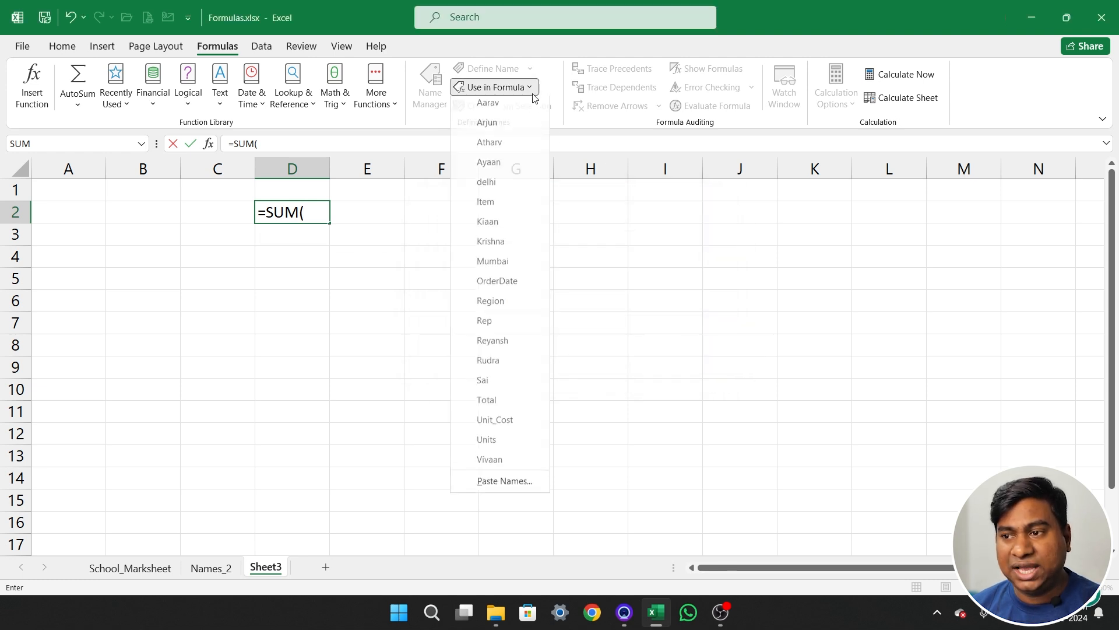
{"action": "left_click", "coordinate": [502, 127]}
{"action": "type", "text": ")"}
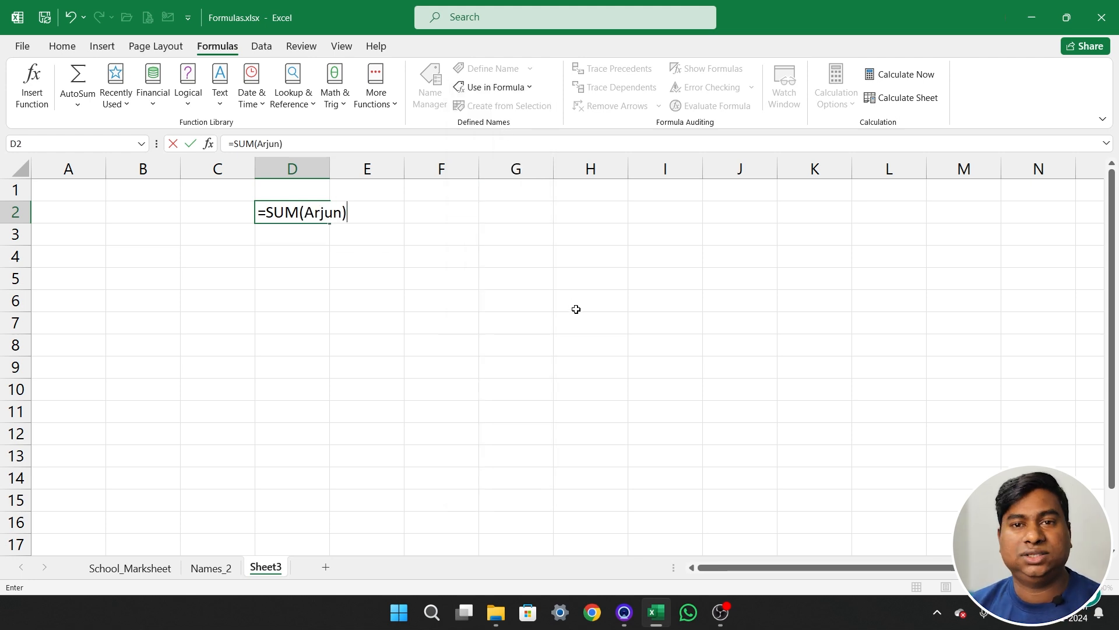
{"action": "key", "text": "Return"}
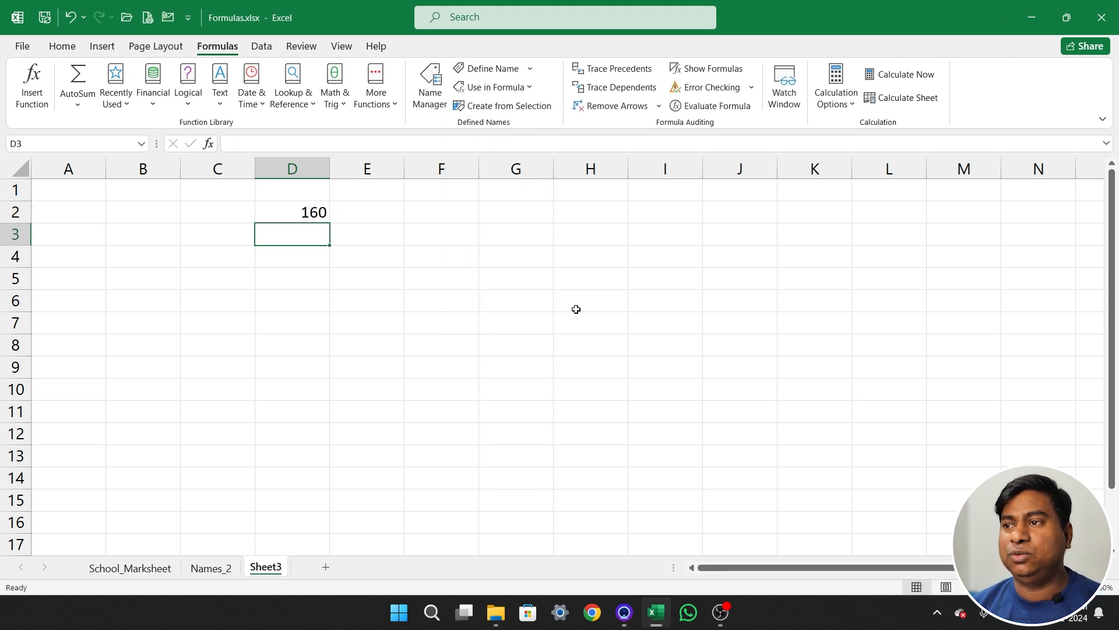
{"action": "key", "text": "Up"}
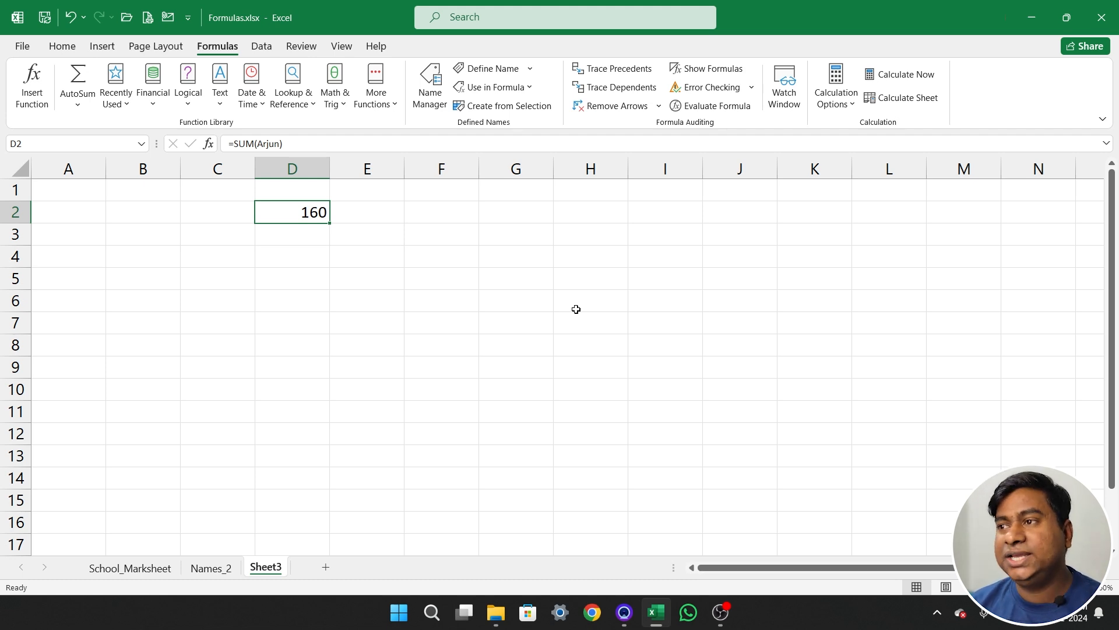
{"action": "key", "text": "Delete"}
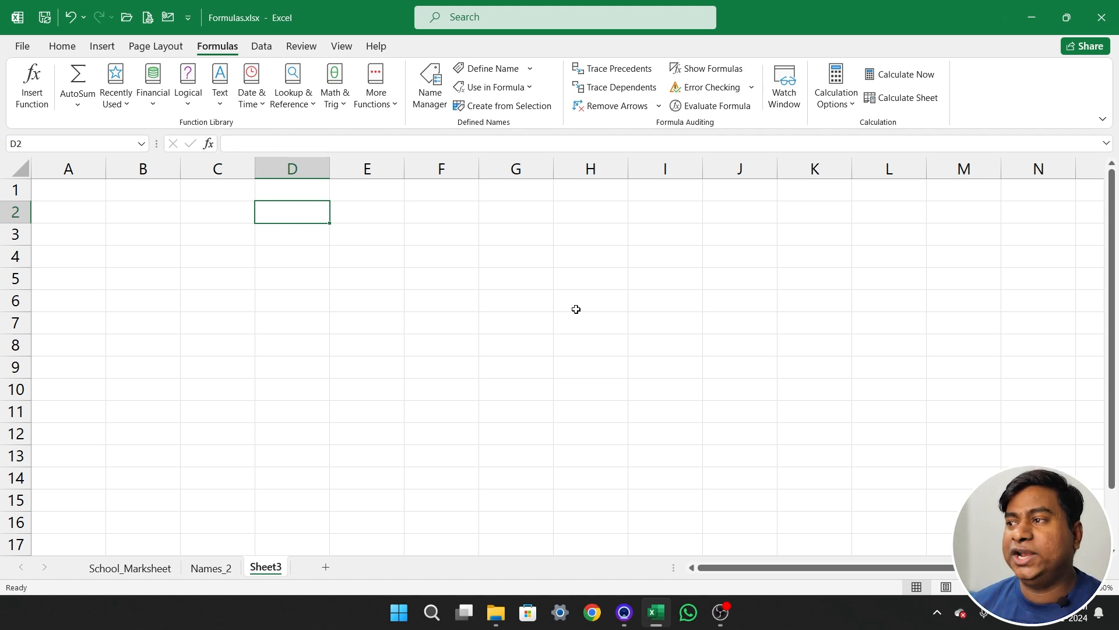